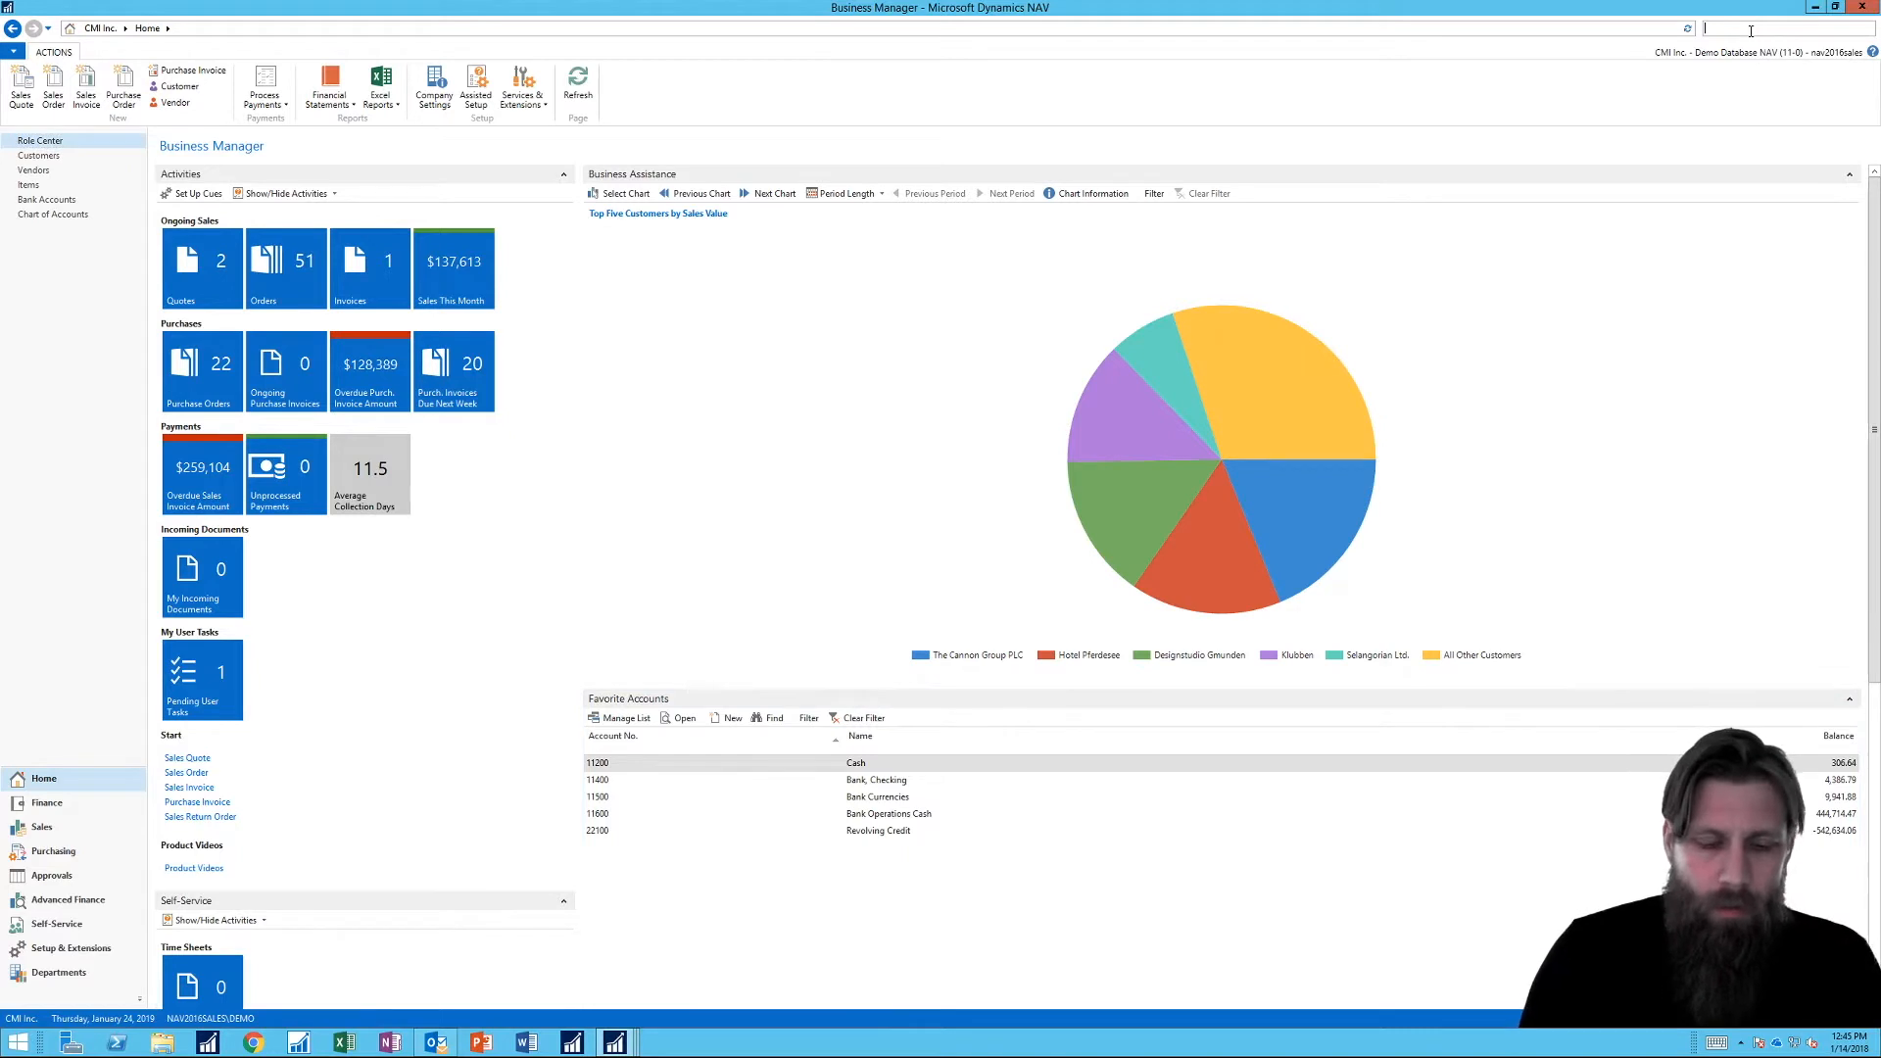
Step: Find and open the Approval User Setup, review the users' approvers and approval limits, and close it
{"action": "key", "text": "ctrl+a"}
{"action": "type", "text": "approval user se"}
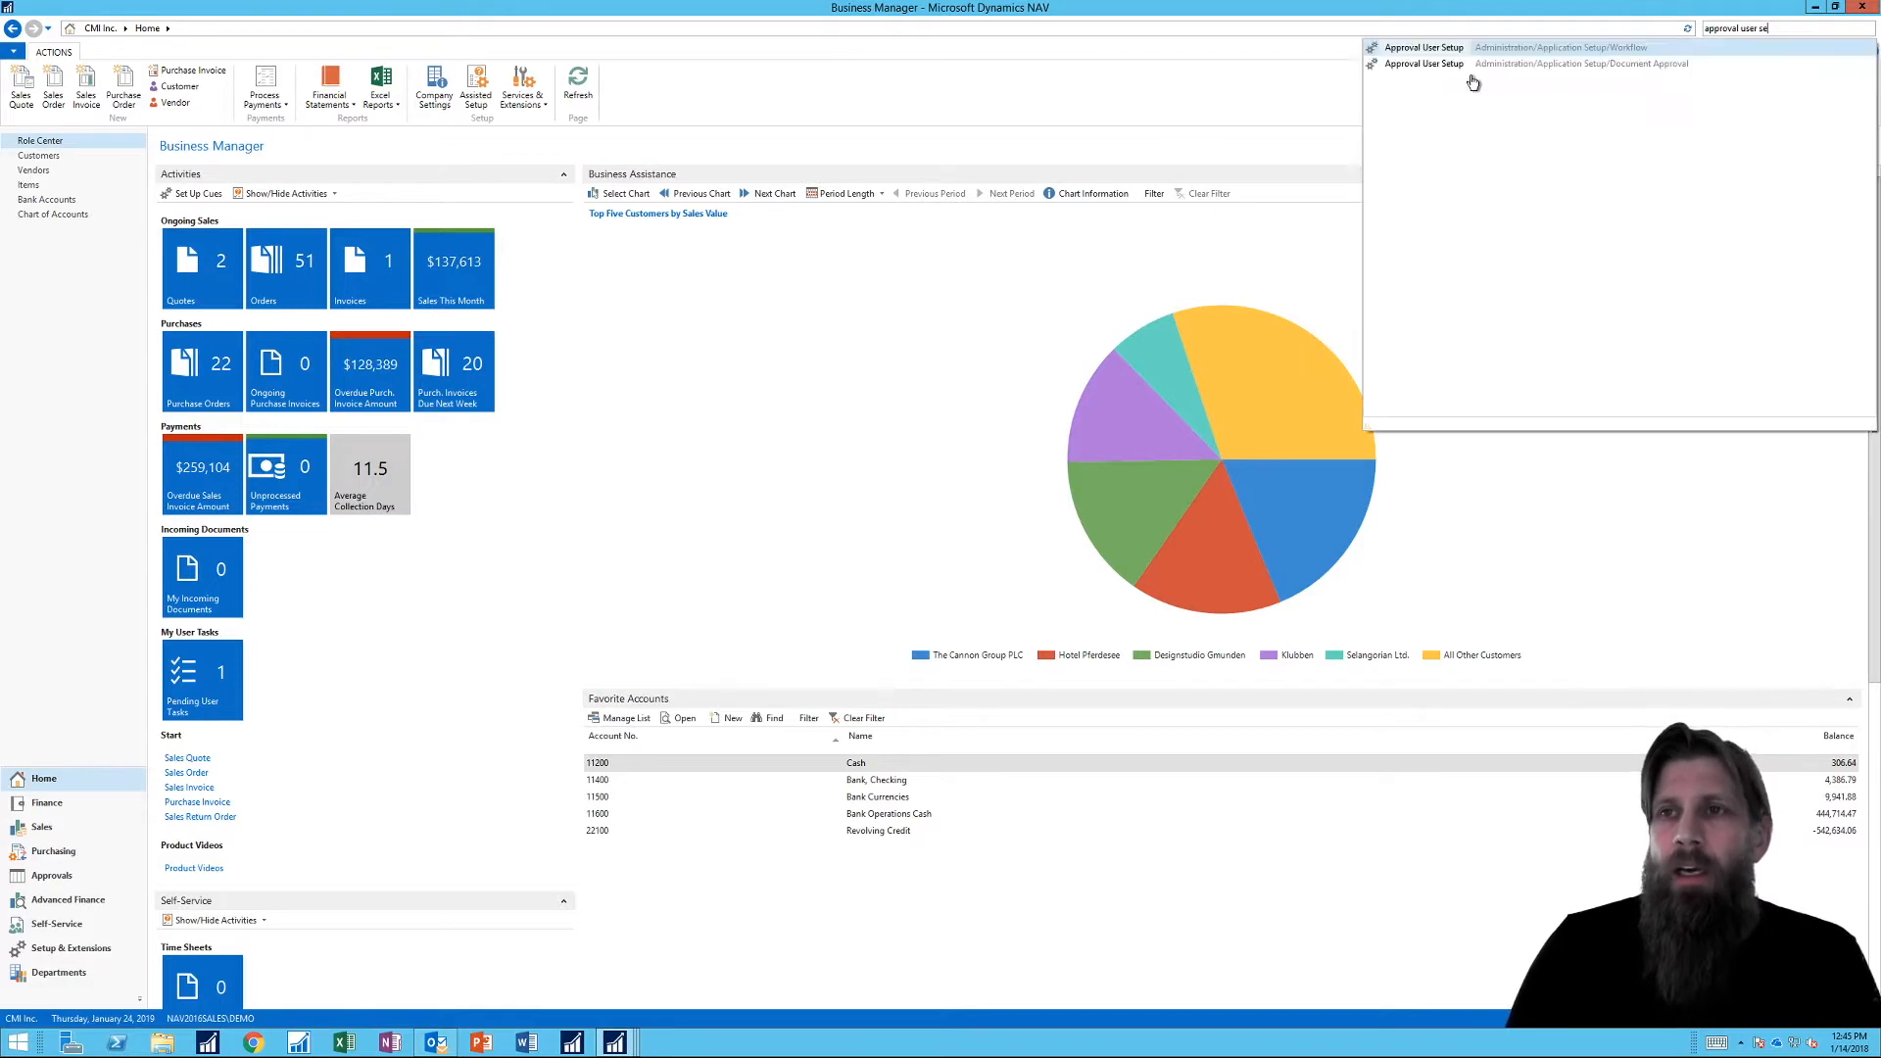
{"action": "left_click", "coordinate": [1426, 54]}
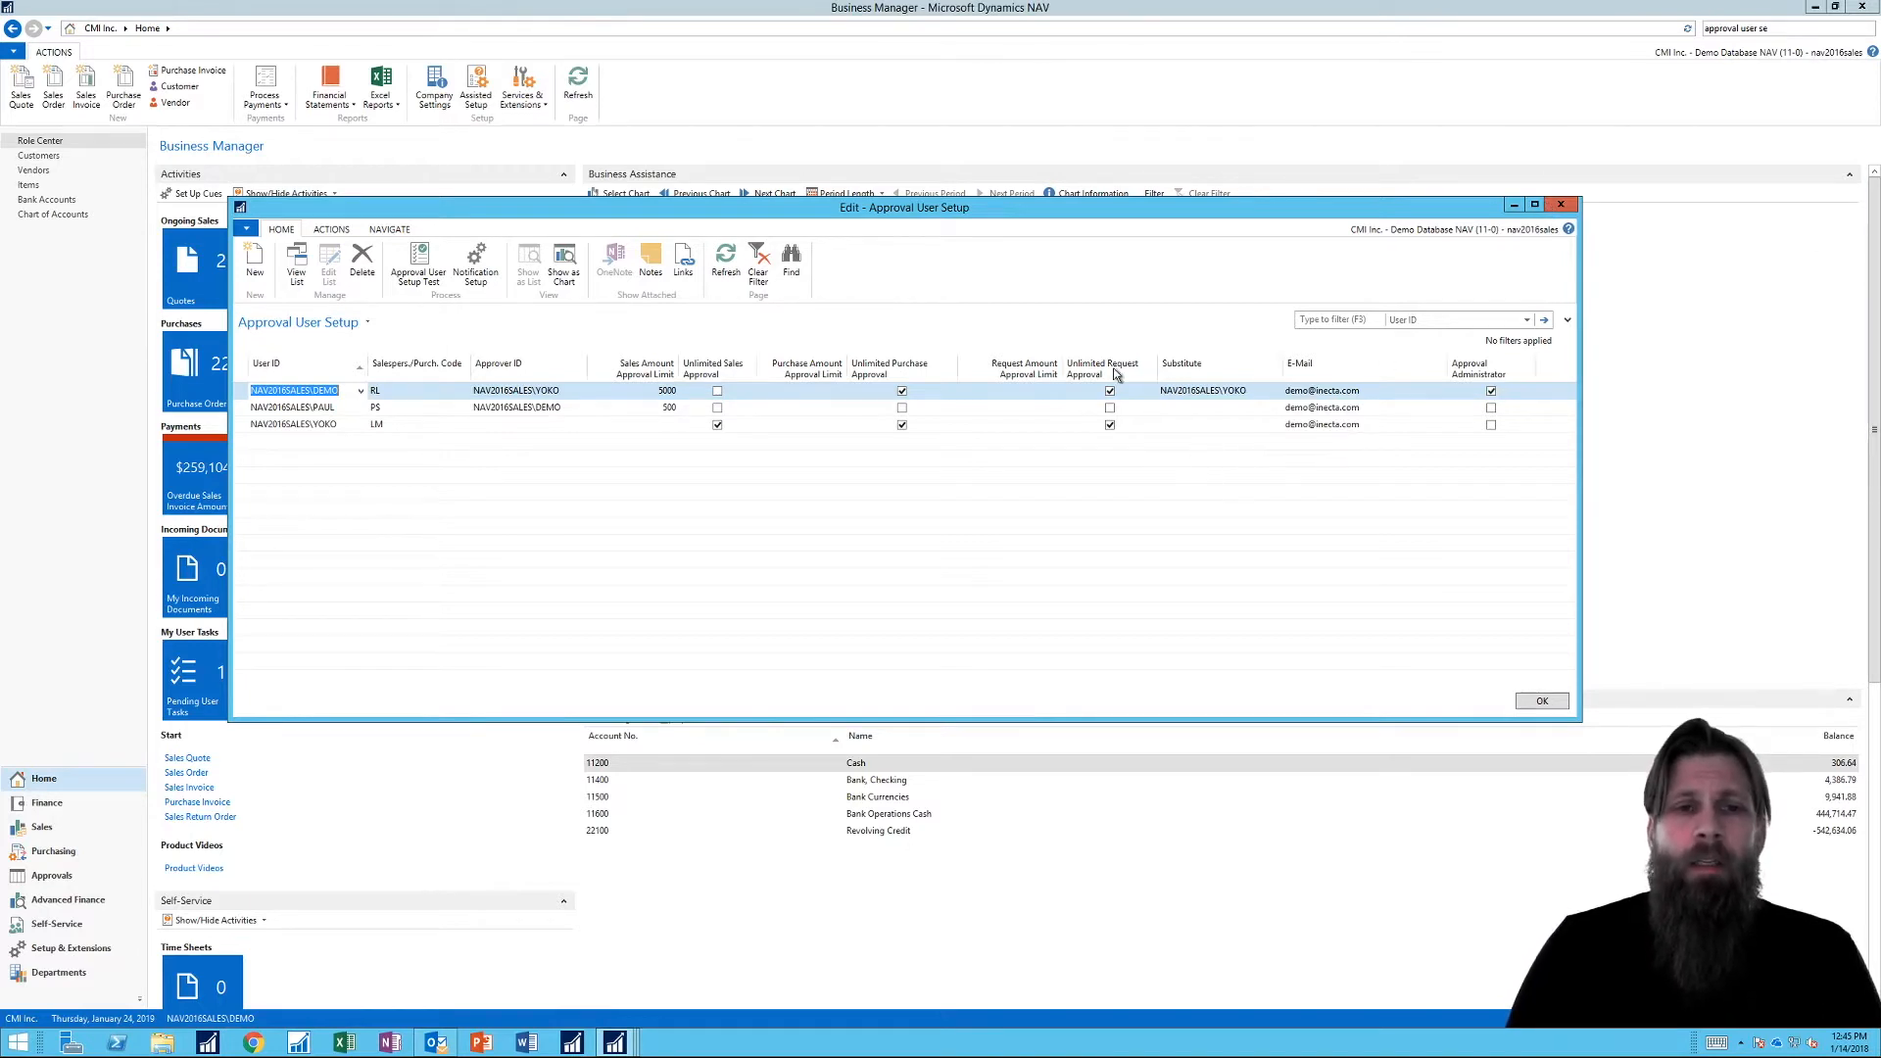
{"action": "mouse_move", "coordinate": [1115, 373]}
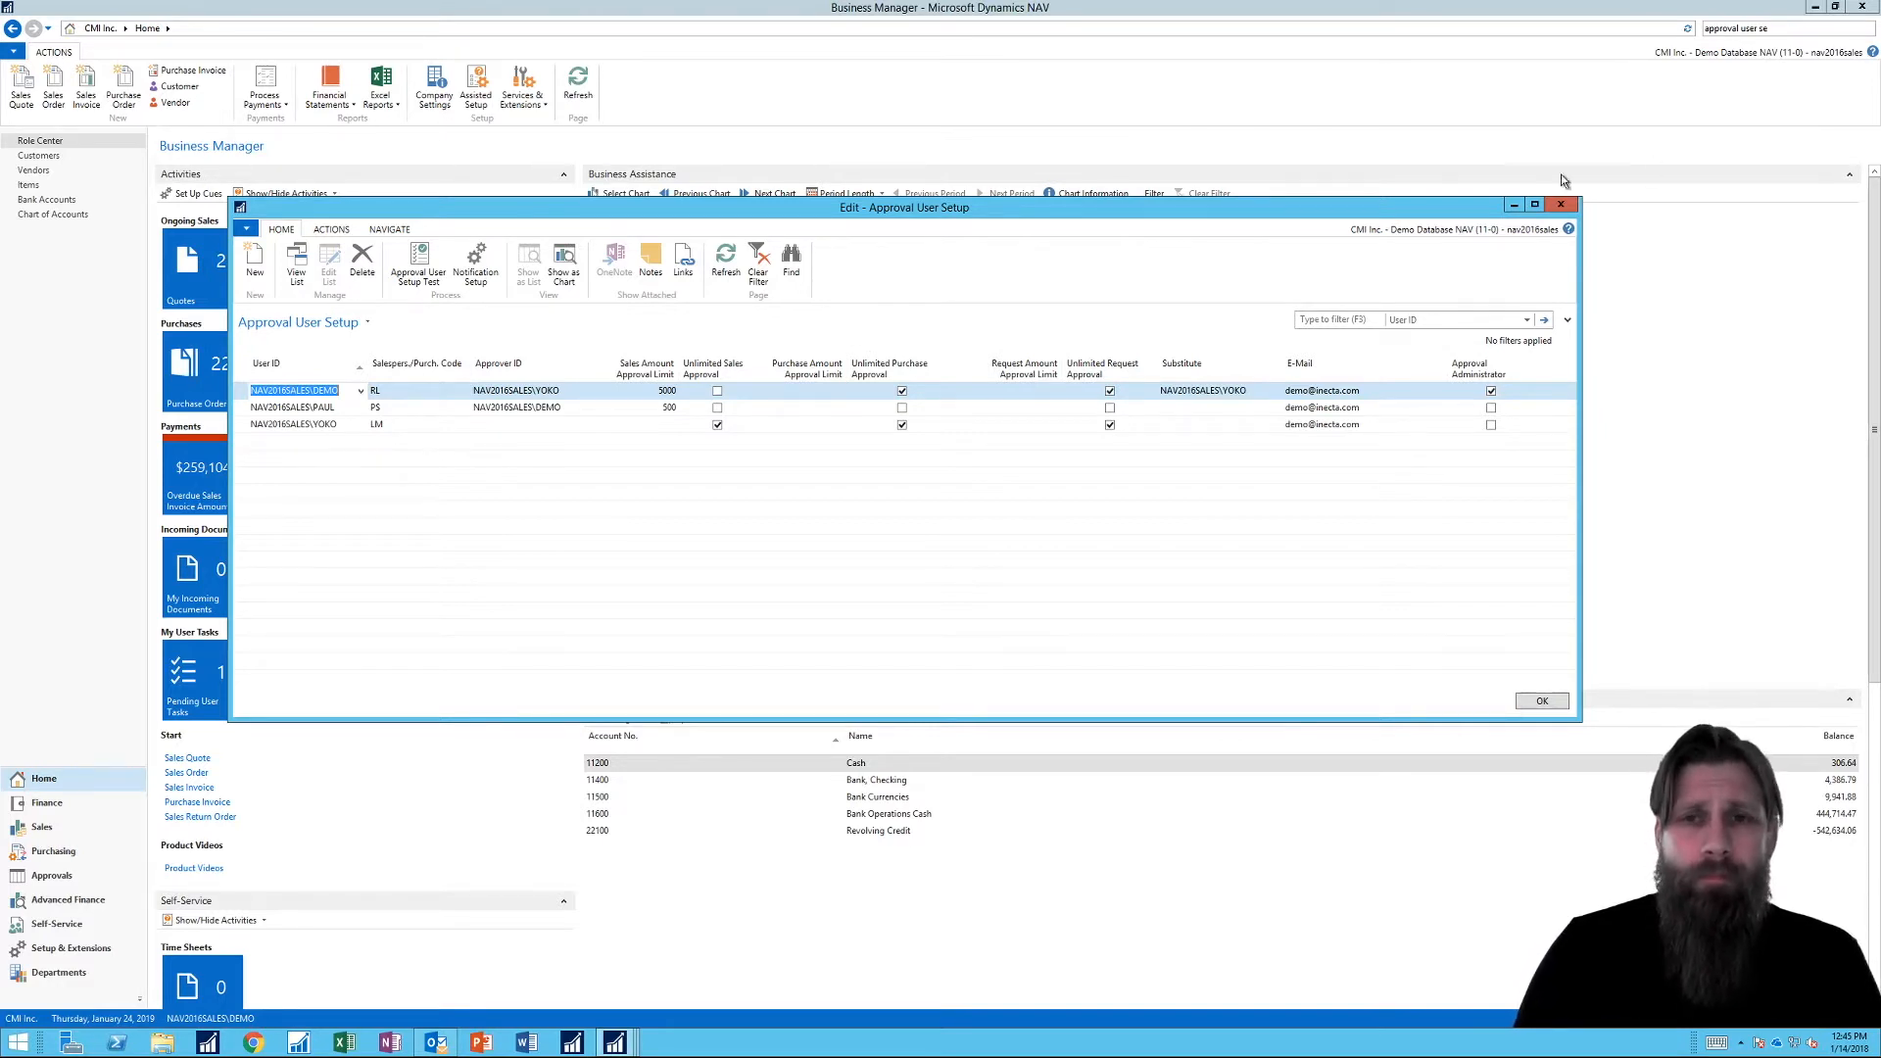
{"action": "left_click", "coordinate": [1566, 202]}
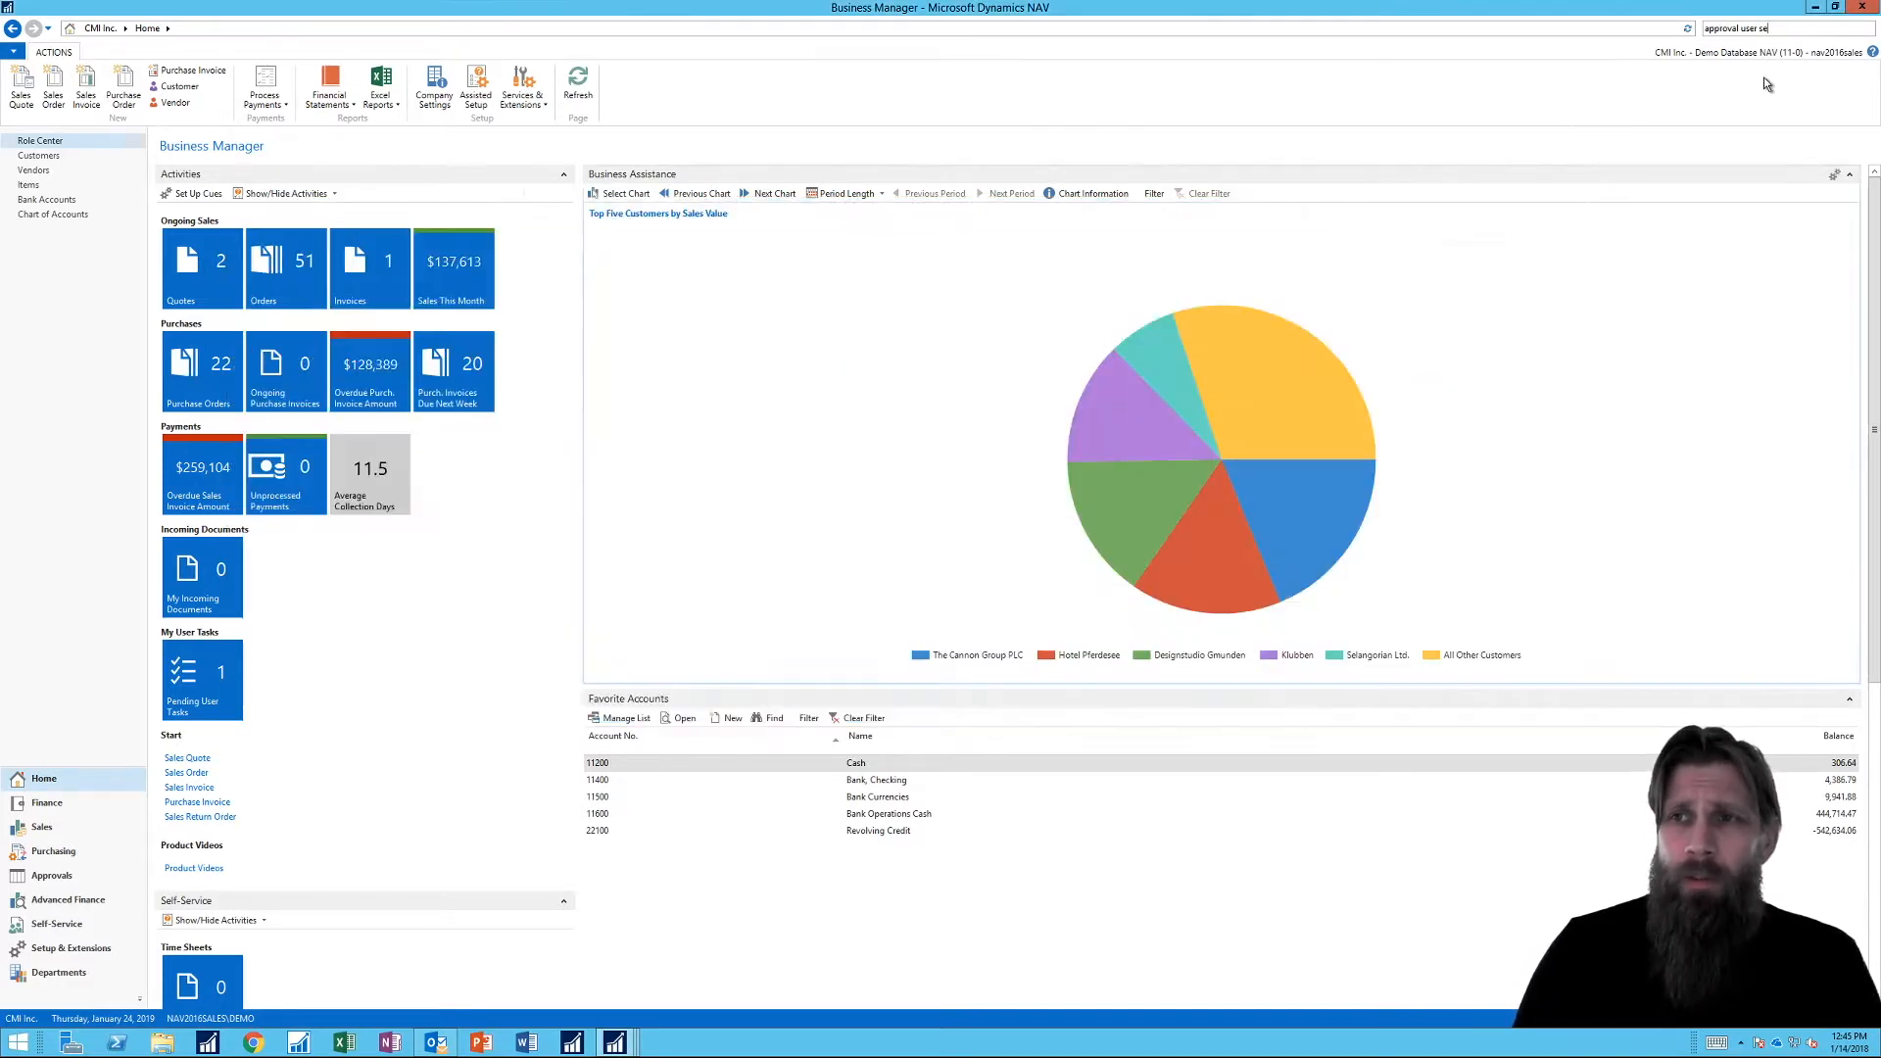
Step: Open the Workflows list, expand the Purchase Documents group, and widen the On Condition column to show the full conditions
{"action": "left_click_drag", "start_coordinate": [1770, 28], "coordinate": [1650, 46]}
{"action": "type", "text": "workflow"}
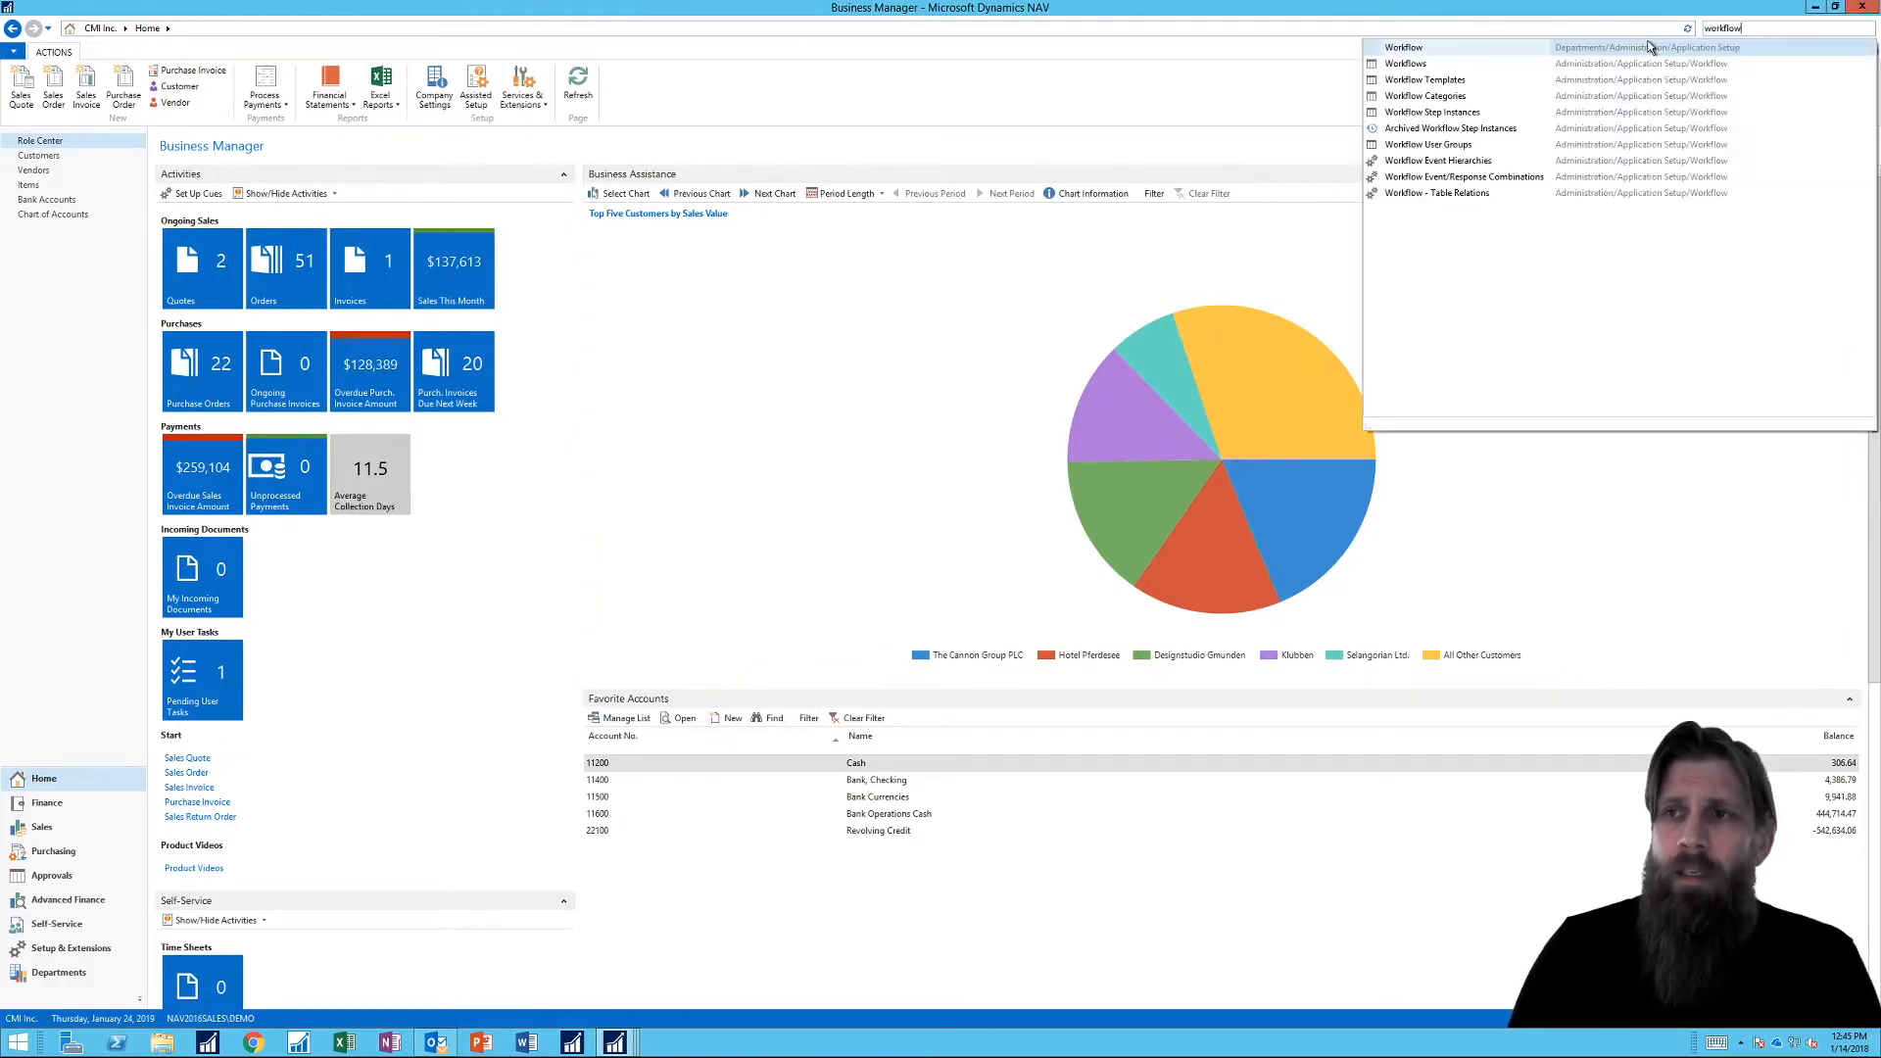
{"action": "left_click", "coordinate": [1421, 64]}
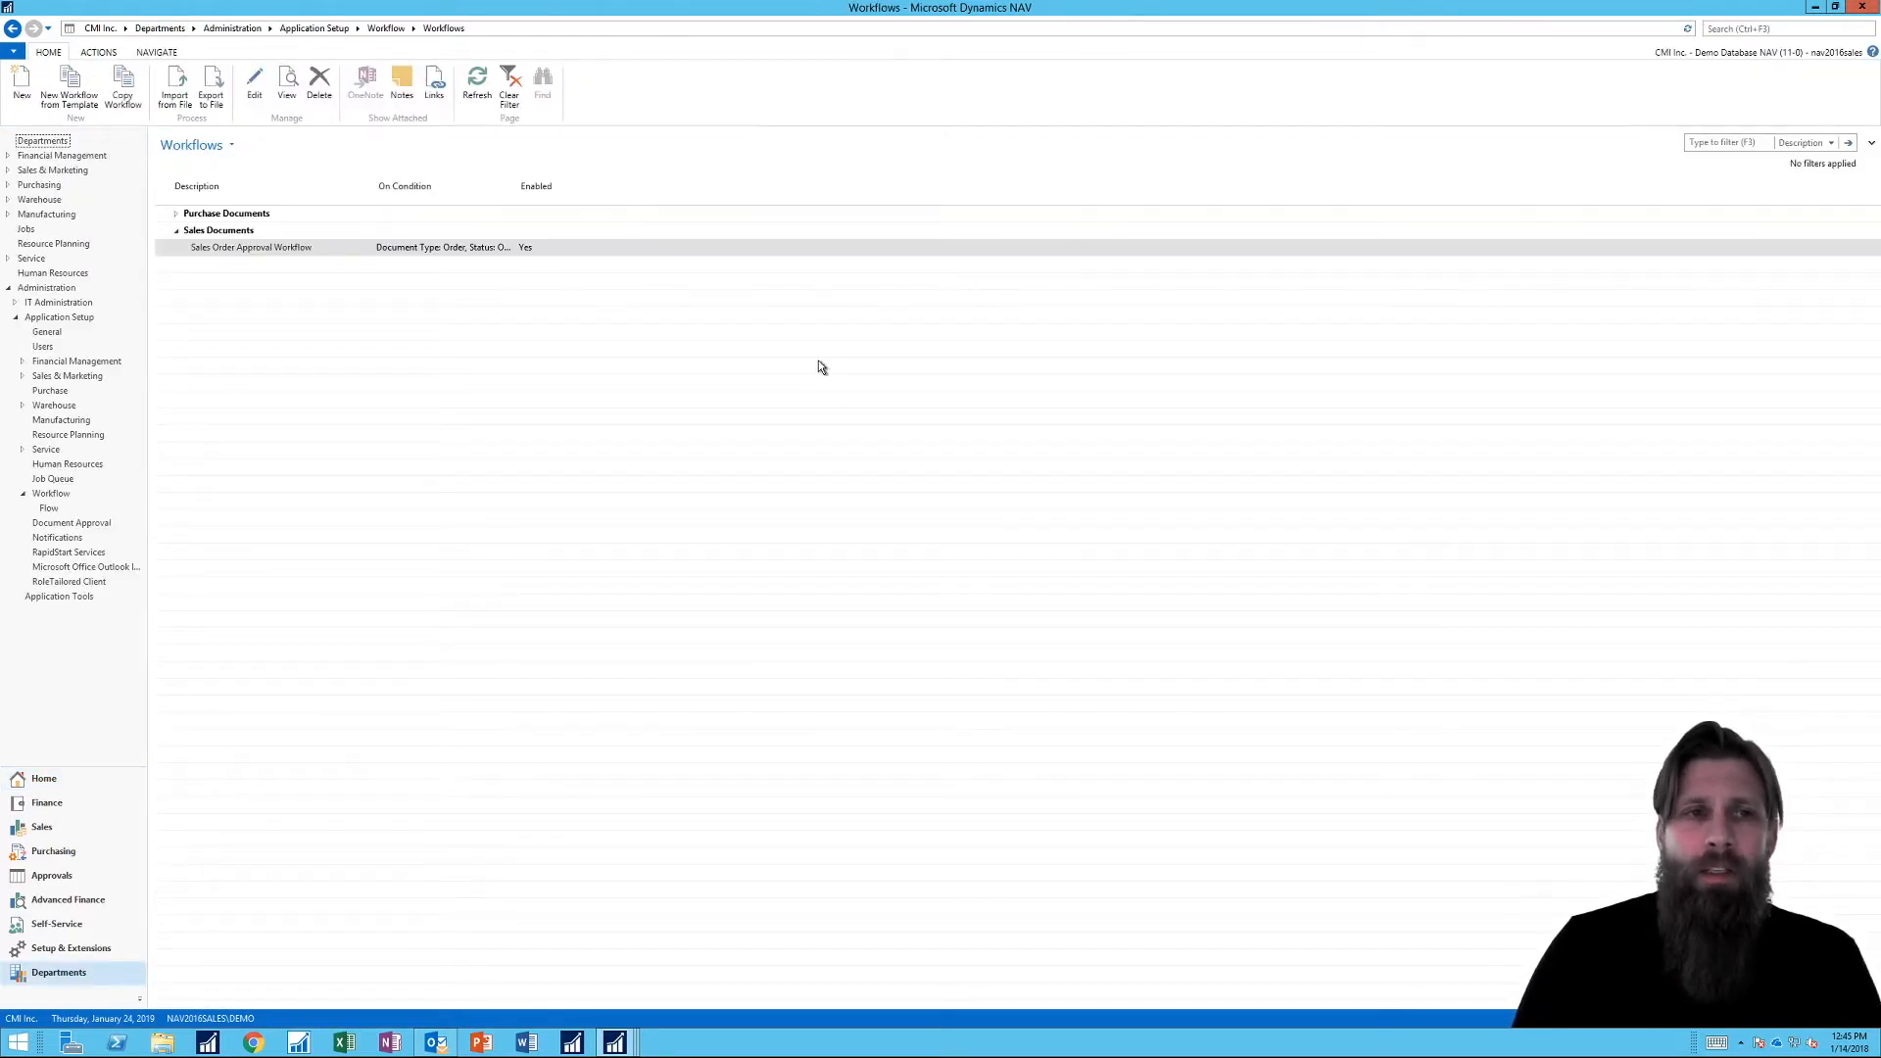
{"action": "left_click", "coordinate": [175, 213]}
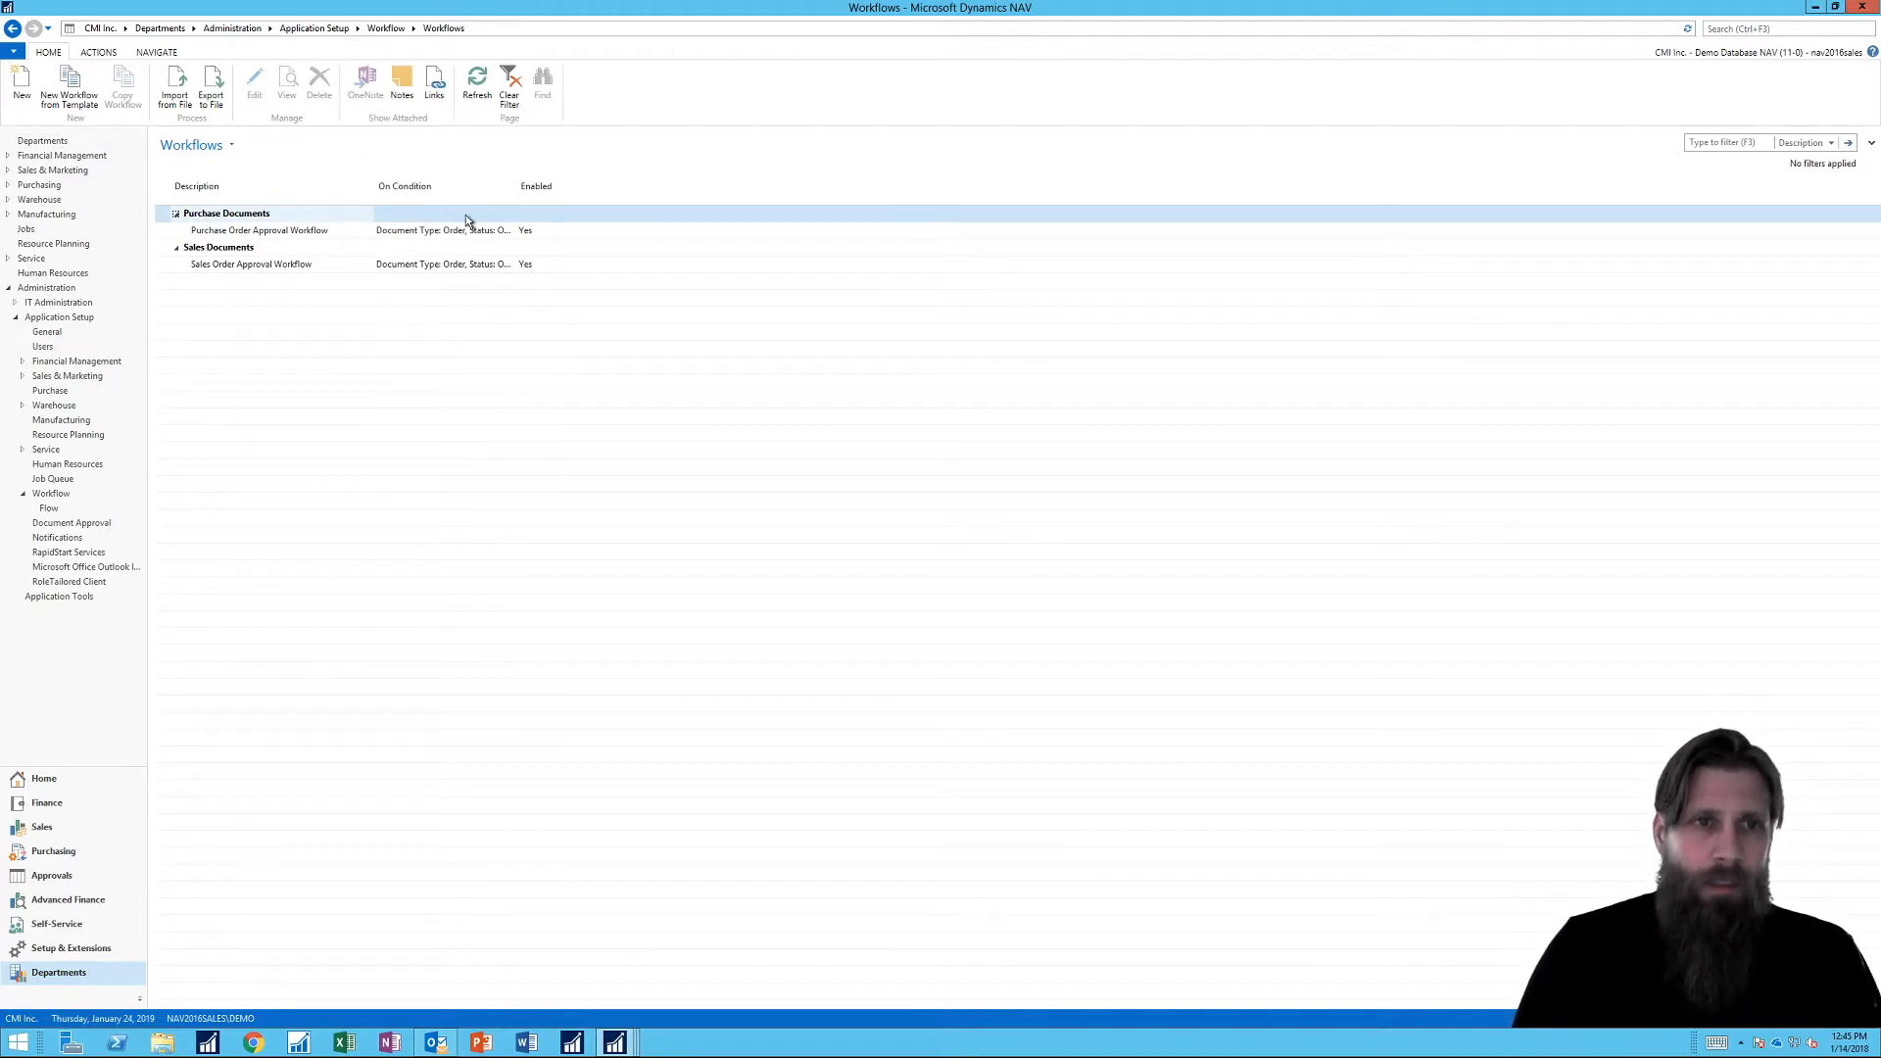
{"action": "left_click_drag", "start_coordinate": [517, 193], "coordinate": [591, 194]}
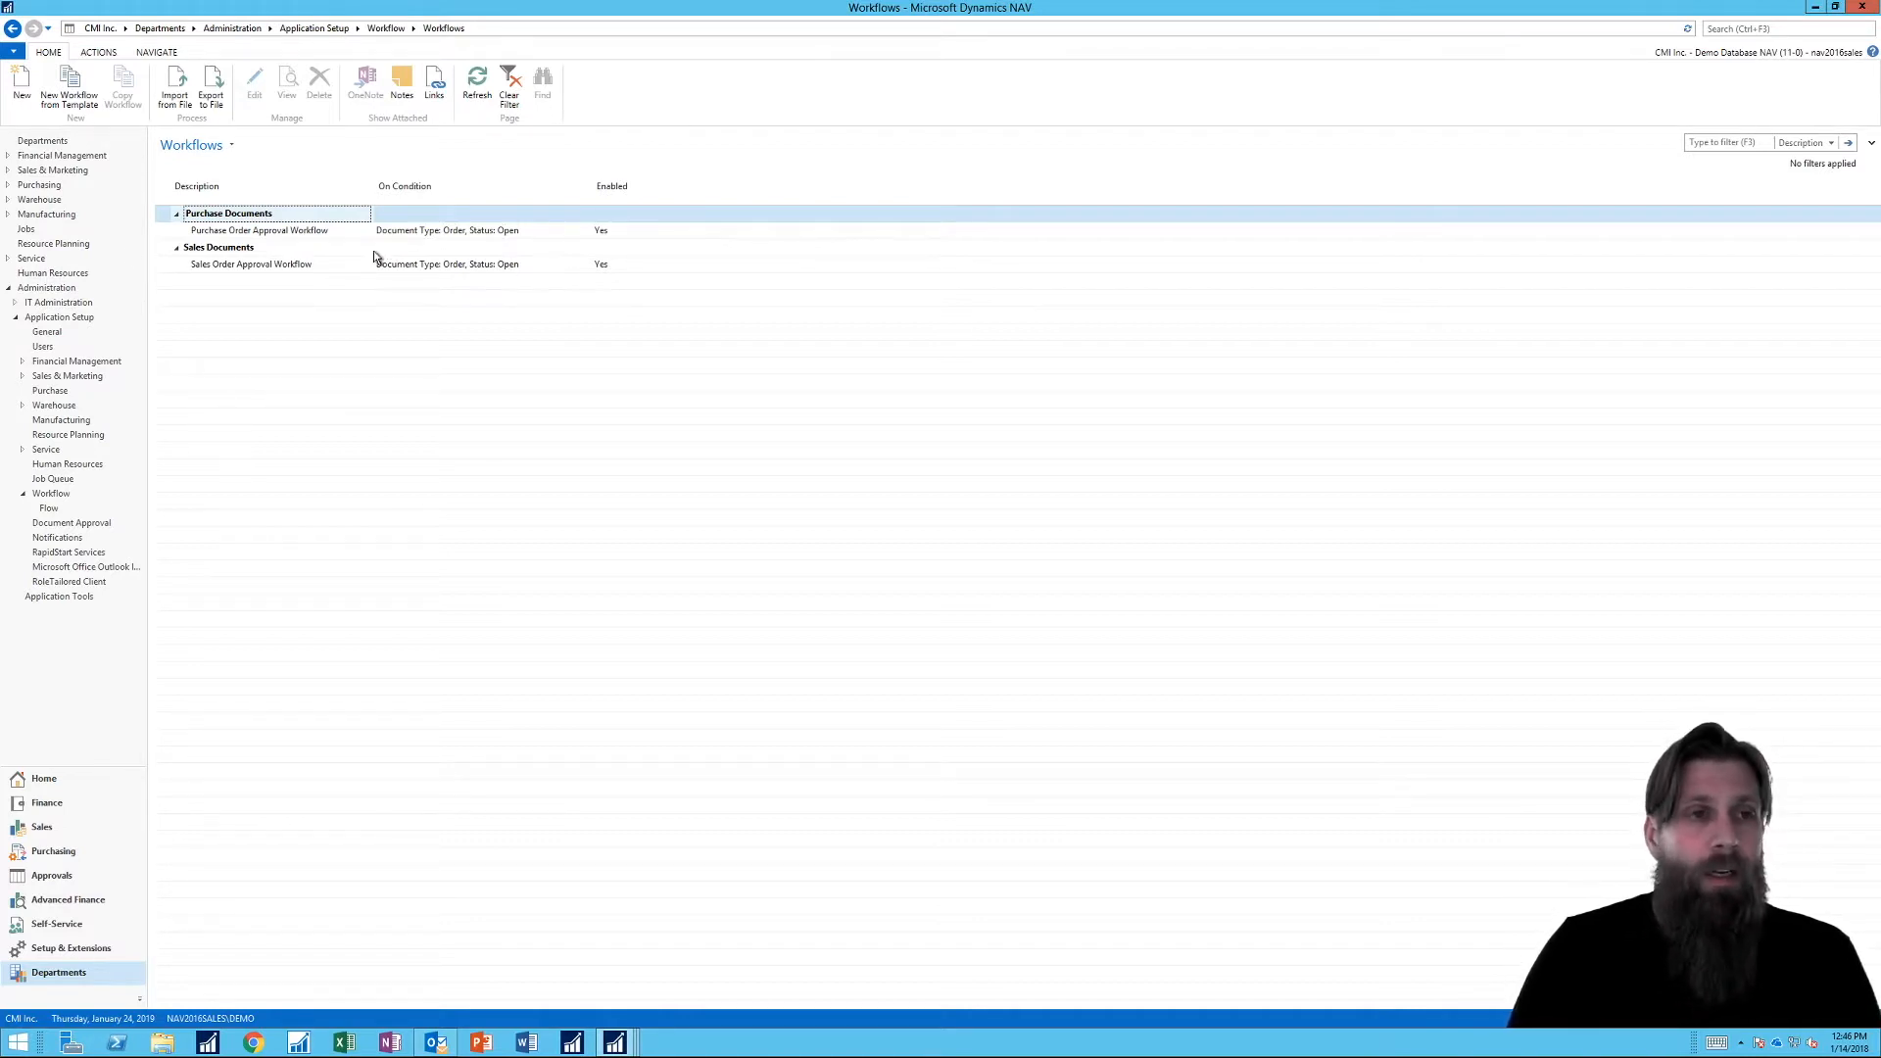
Step: Create a new workflow from the Item Approval Workflow template in the Sales and Marketing category
{"action": "left_click", "coordinate": [70, 91]}
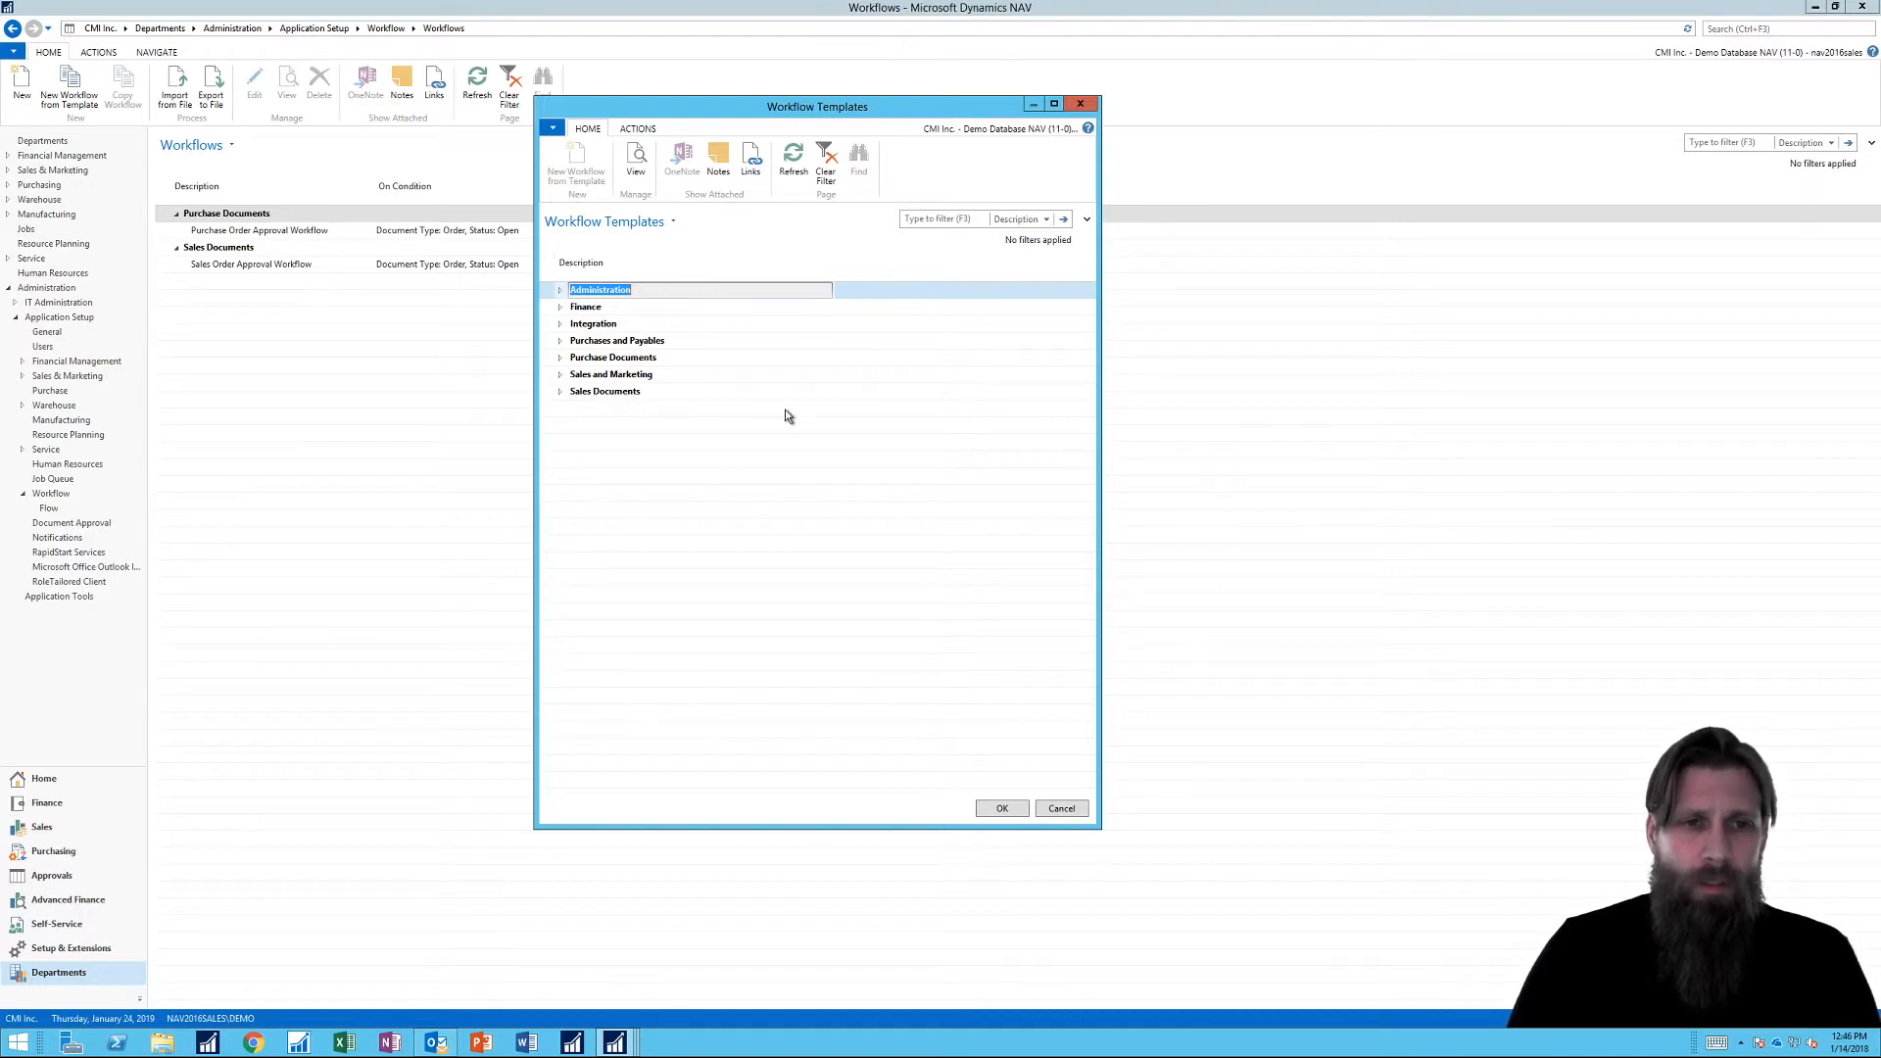
{"action": "left_click", "coordinate": [560, 375]}
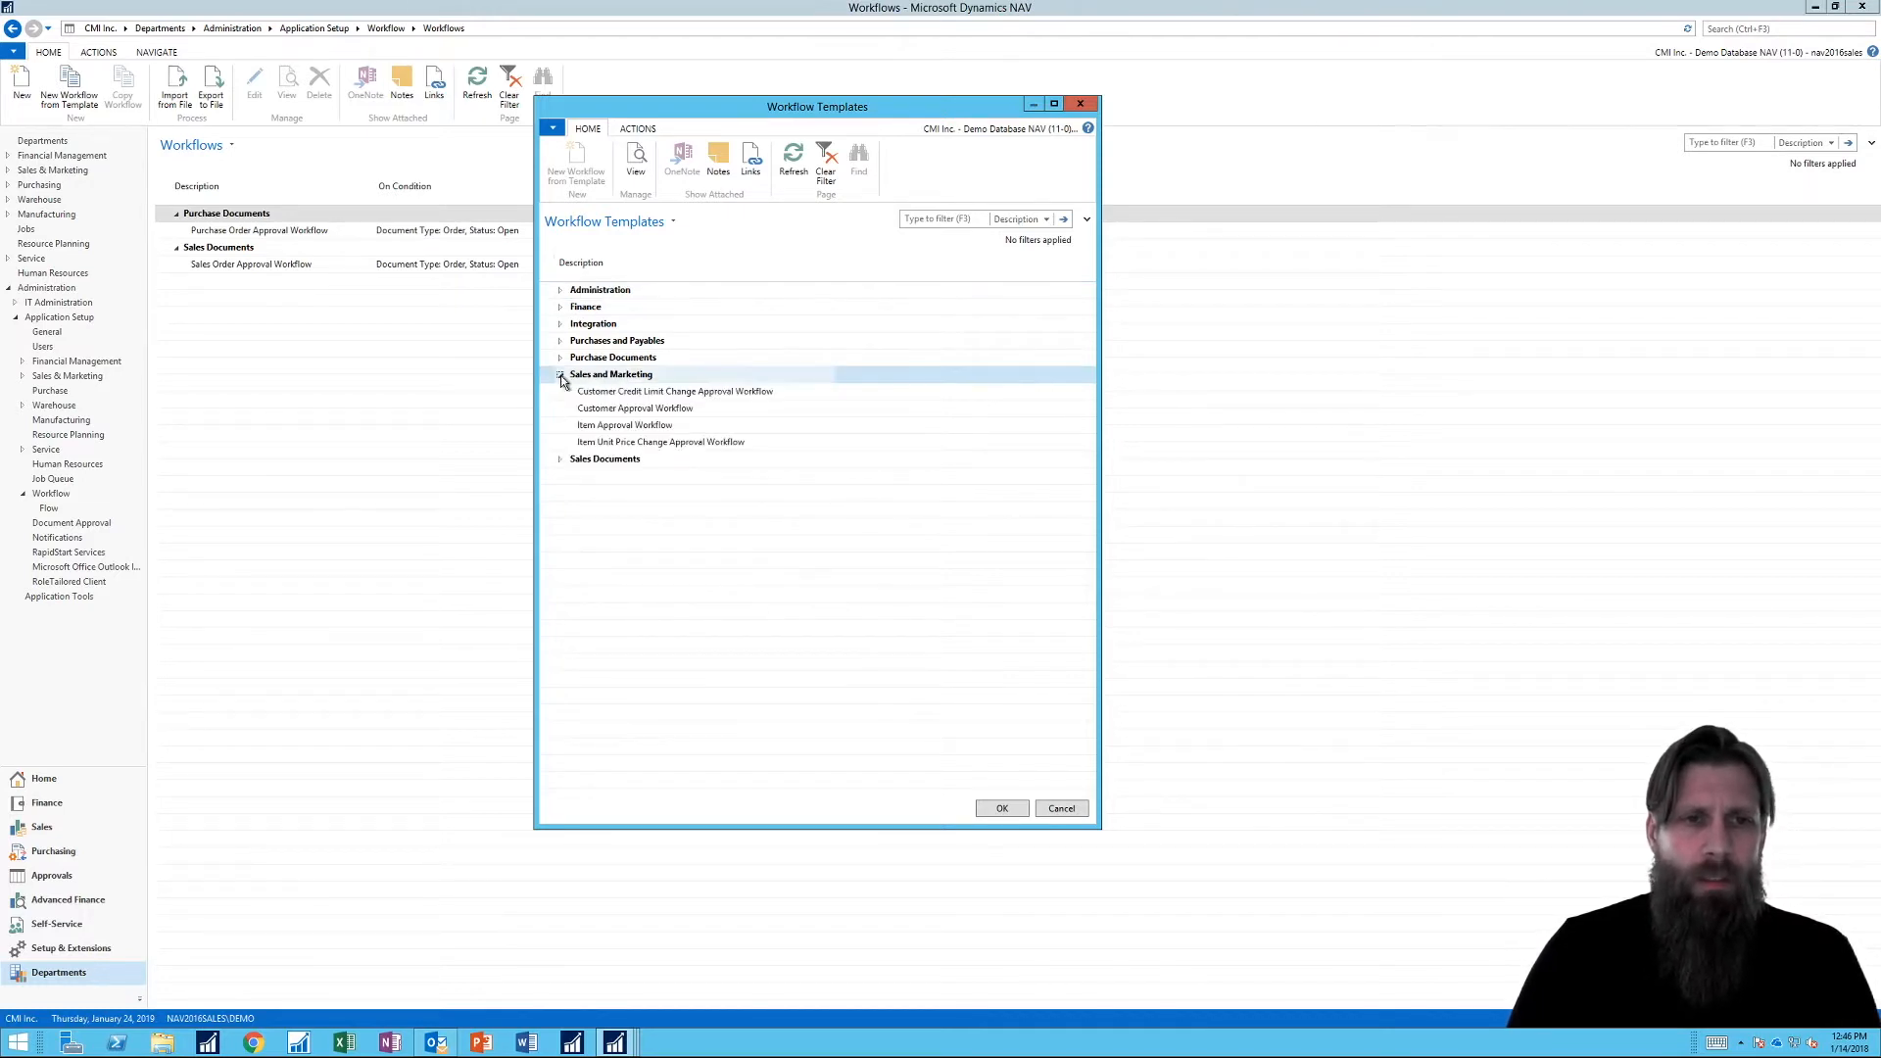
{"action": "left_click", "coordinate": [560, 460]}
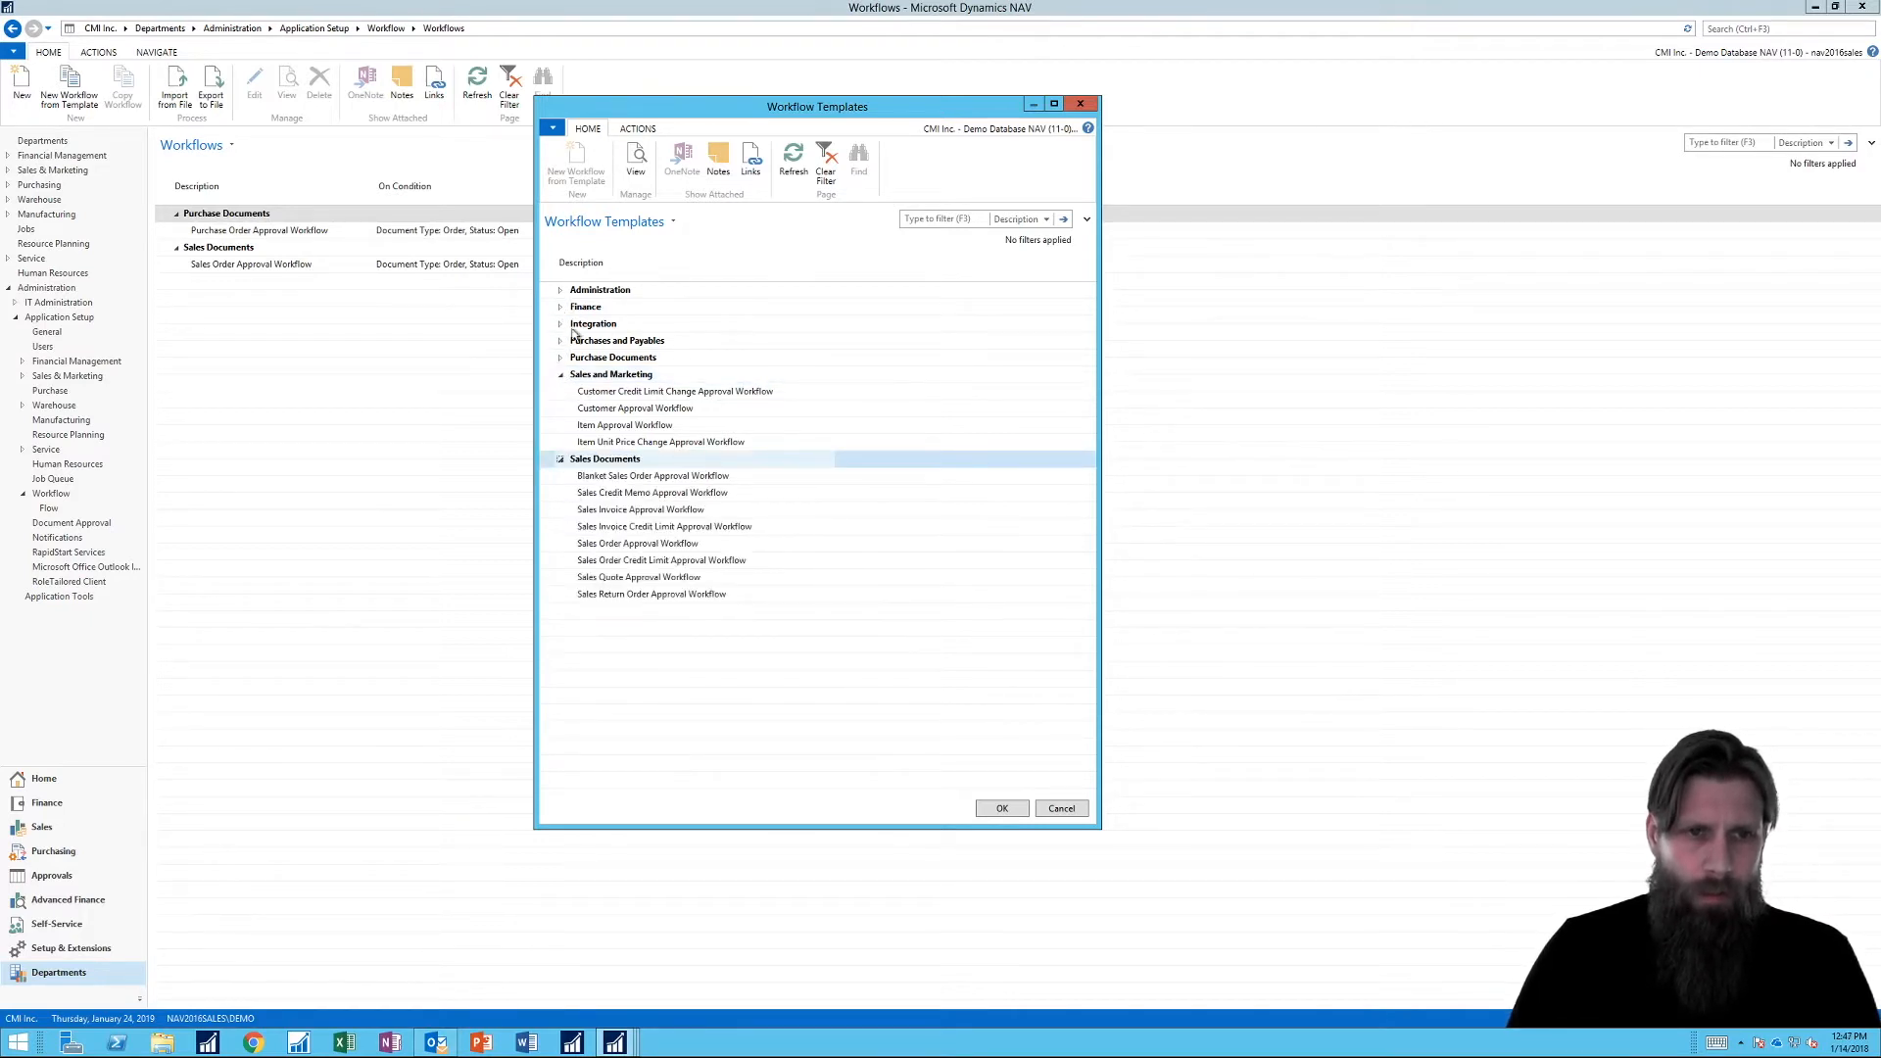
{"action": "left_click", "coordinate": [635, 427]}
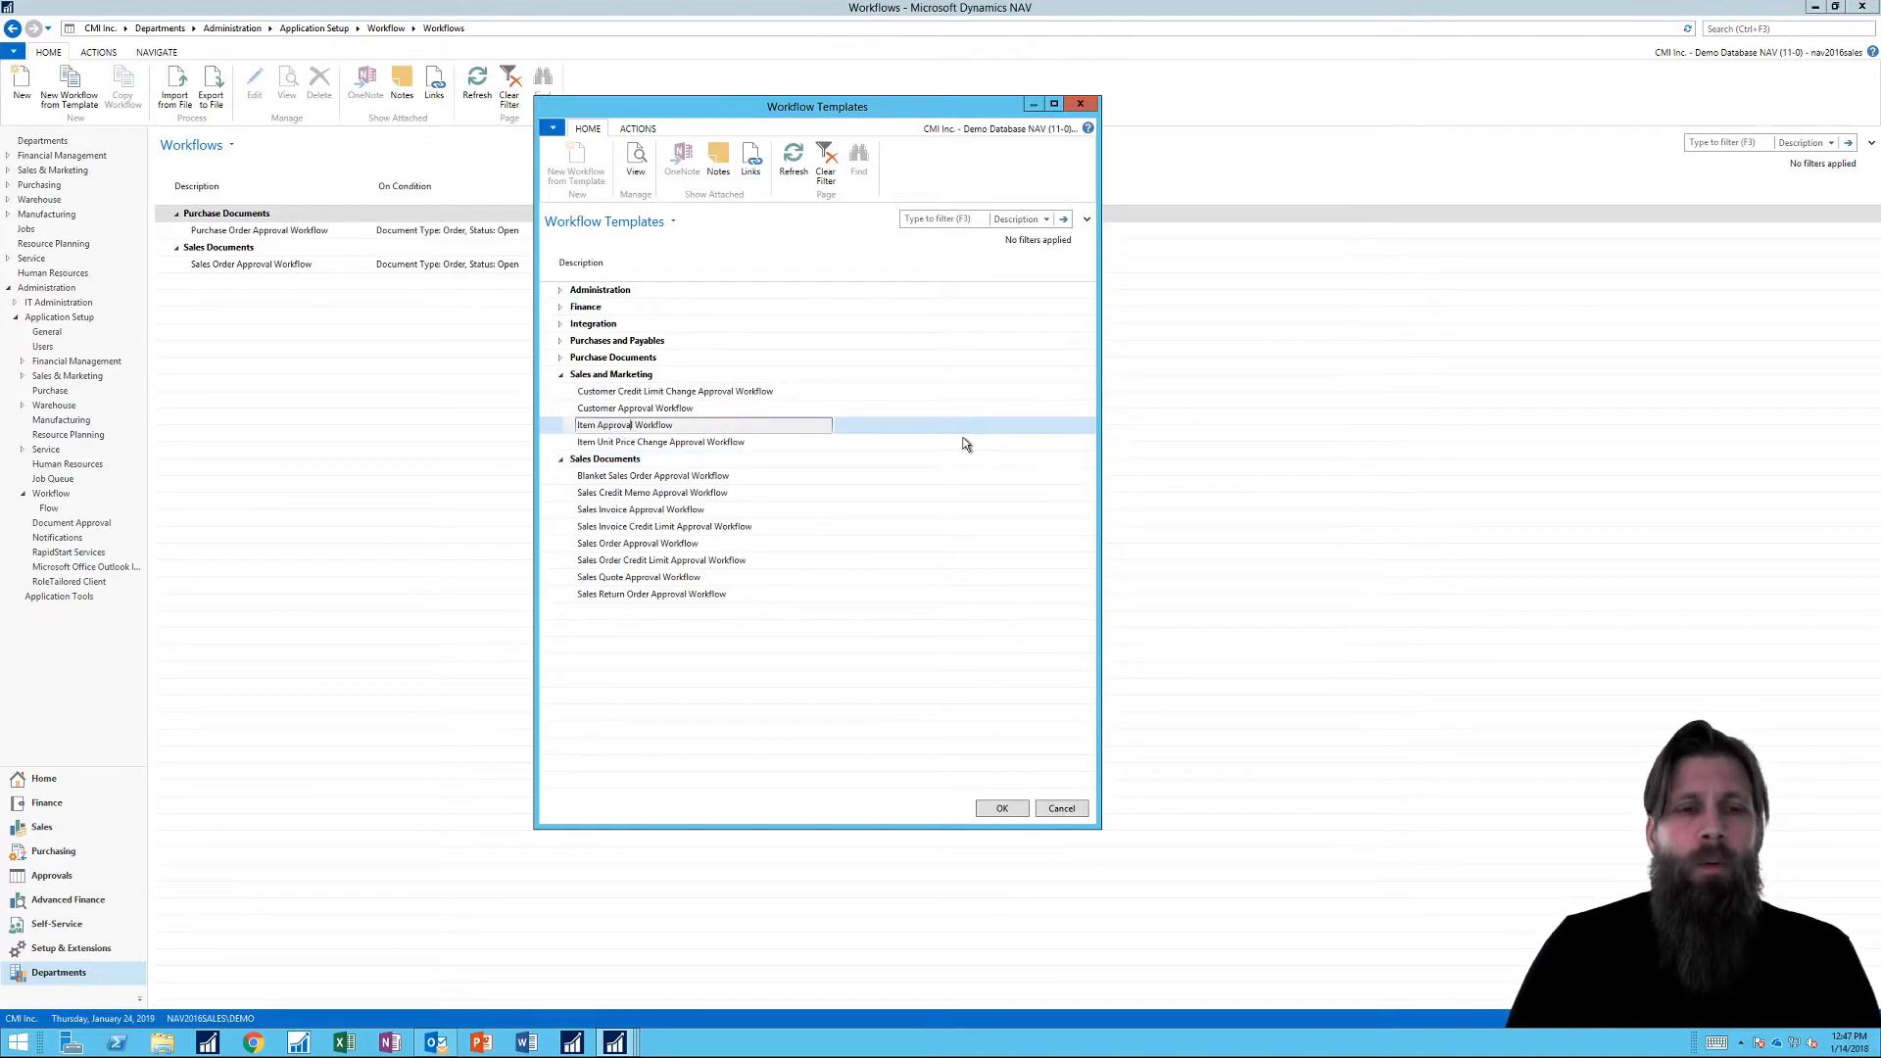
{"action": "left_click", "coordinate": [715, 429]}
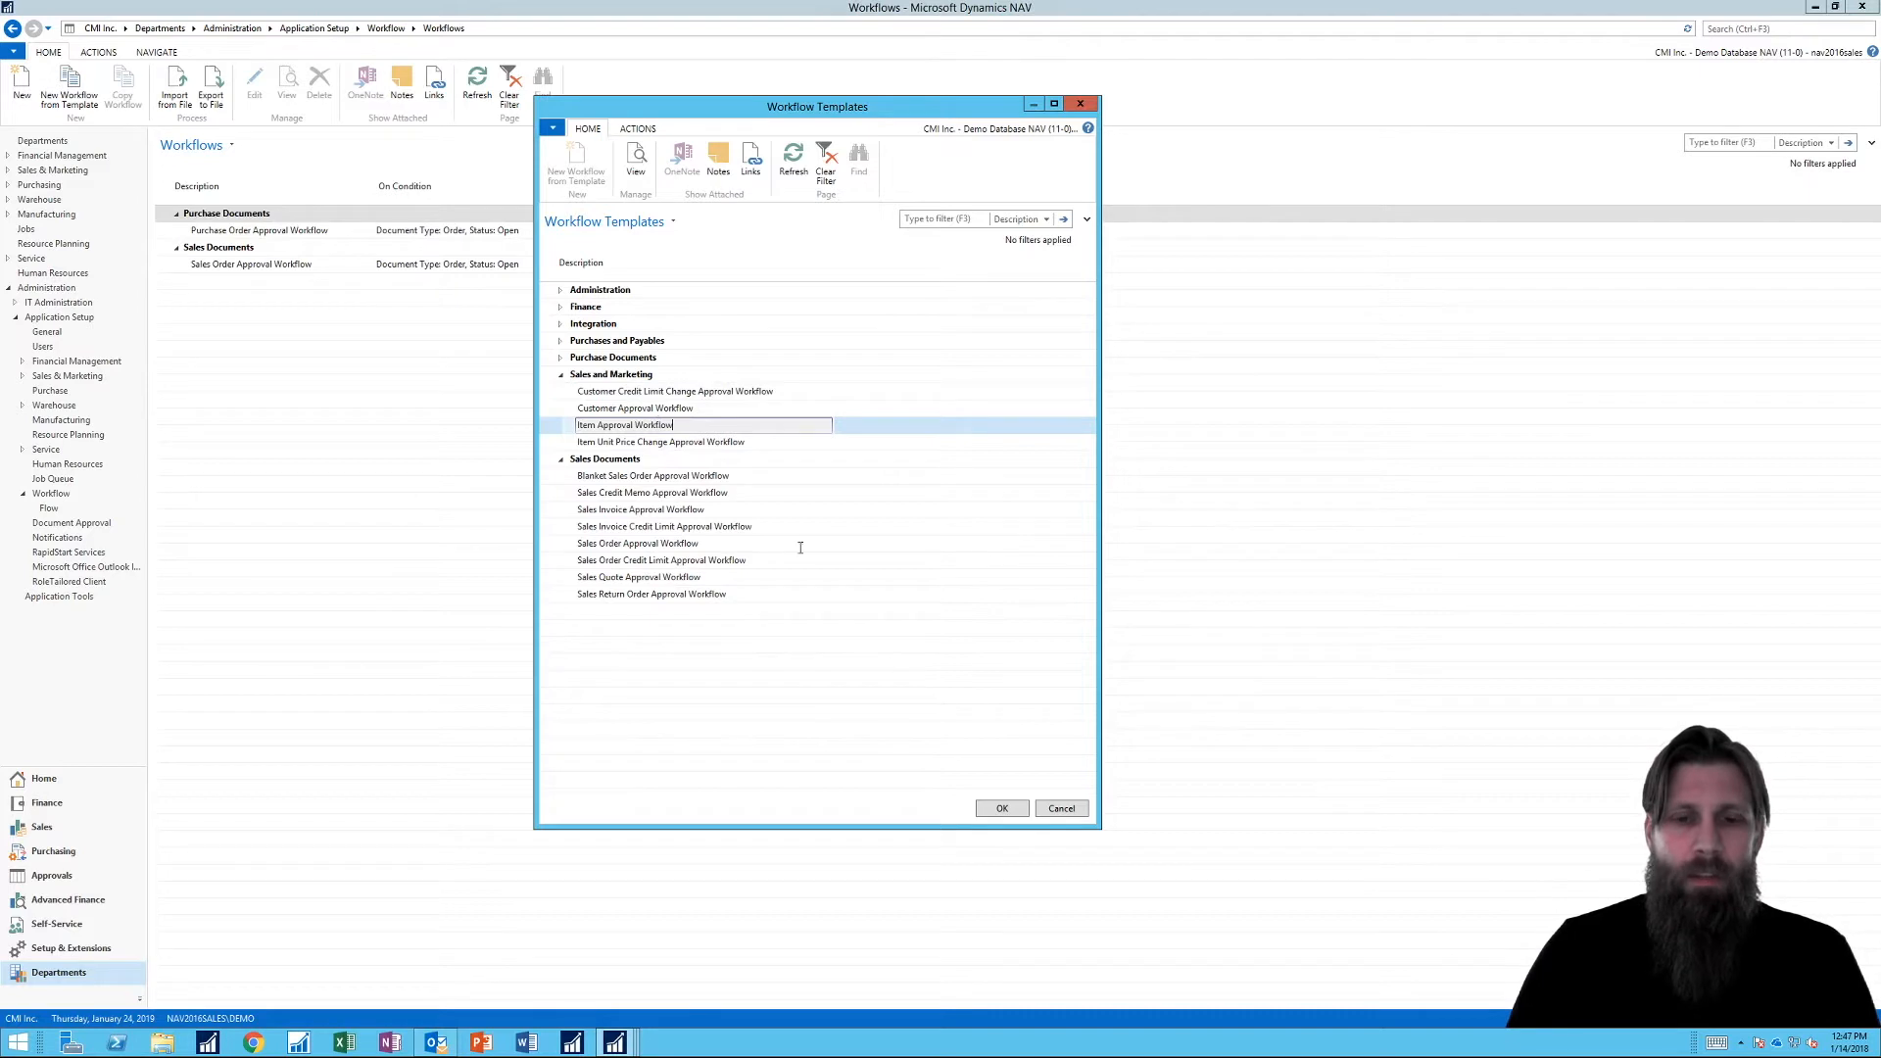
{"action": "left_click", "coordinate": [1000, 810]}
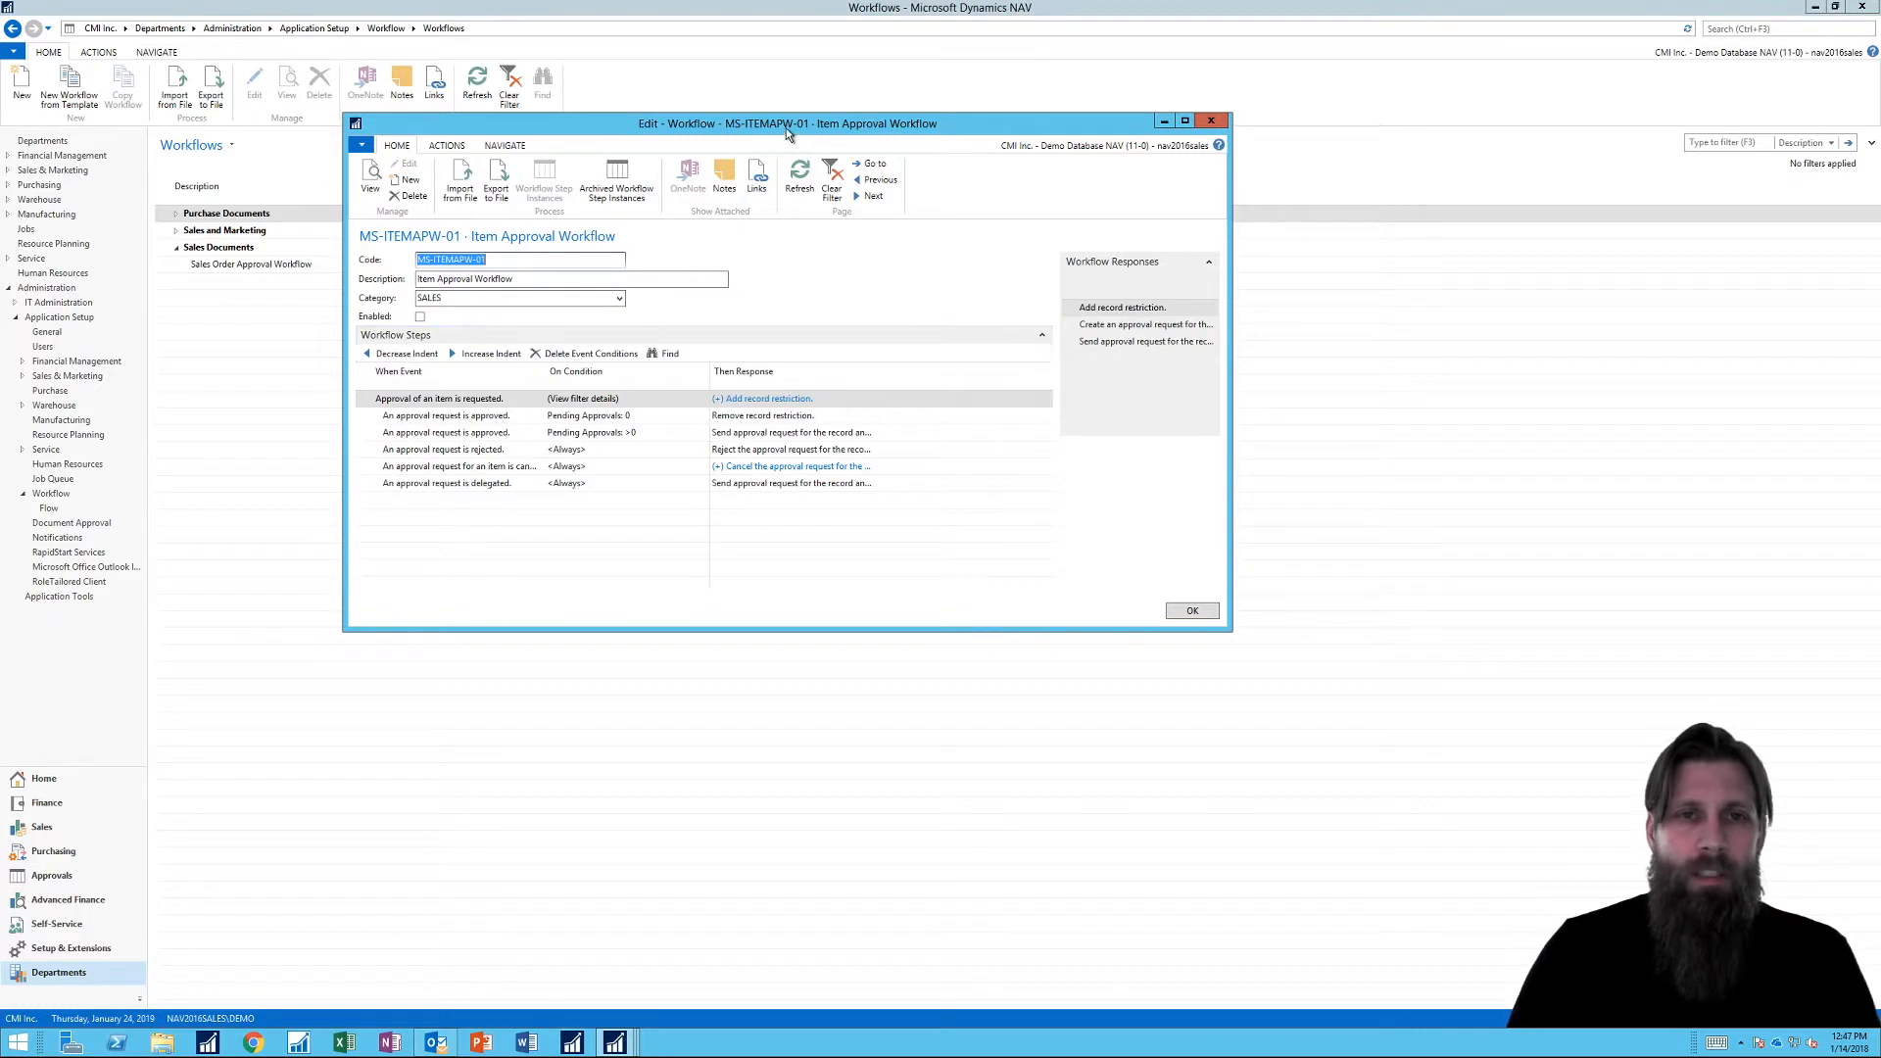
Step: Examine the Item Approval Workflow's events, conditions and responses, including all responses to the item approval request, and close the workflow
{"action": "left_click_drag", "start_coordinate": [786, 127], "coordinate": [831, 149]}
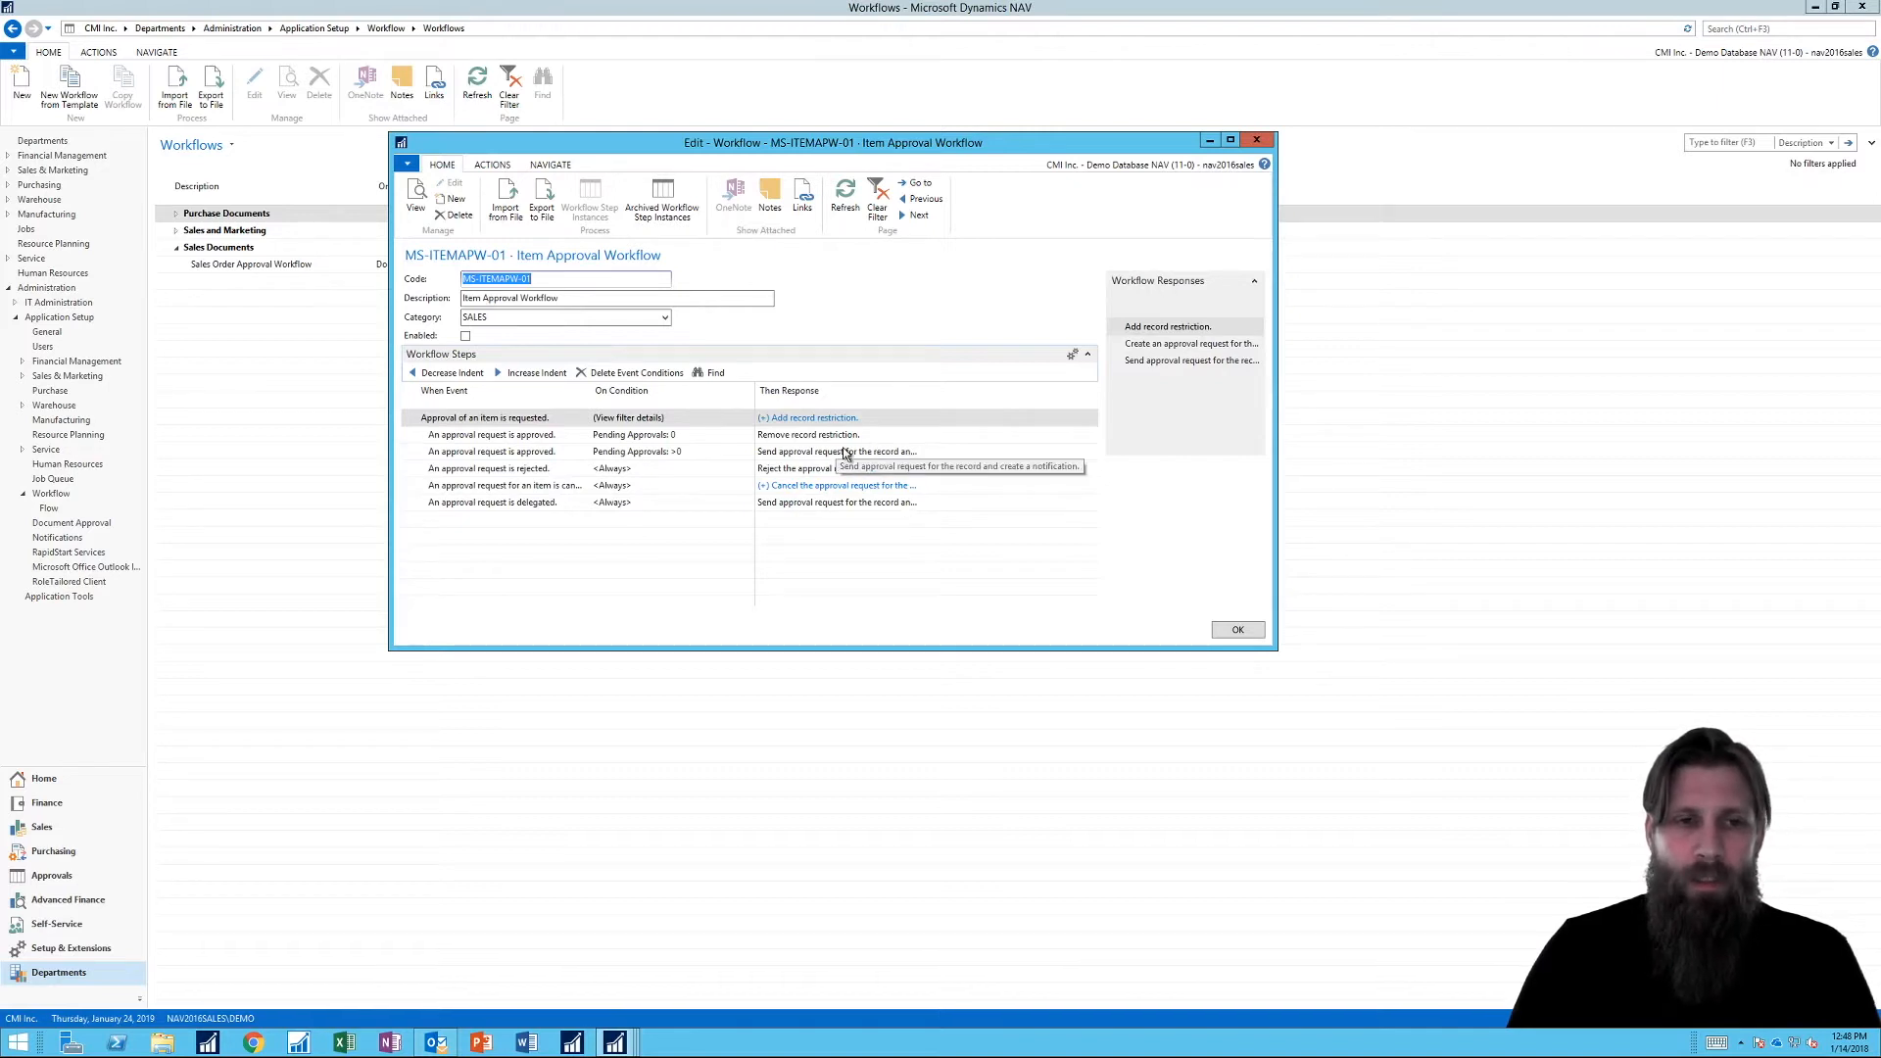
{"action": "left_click", "coordinate": [586, 418]}
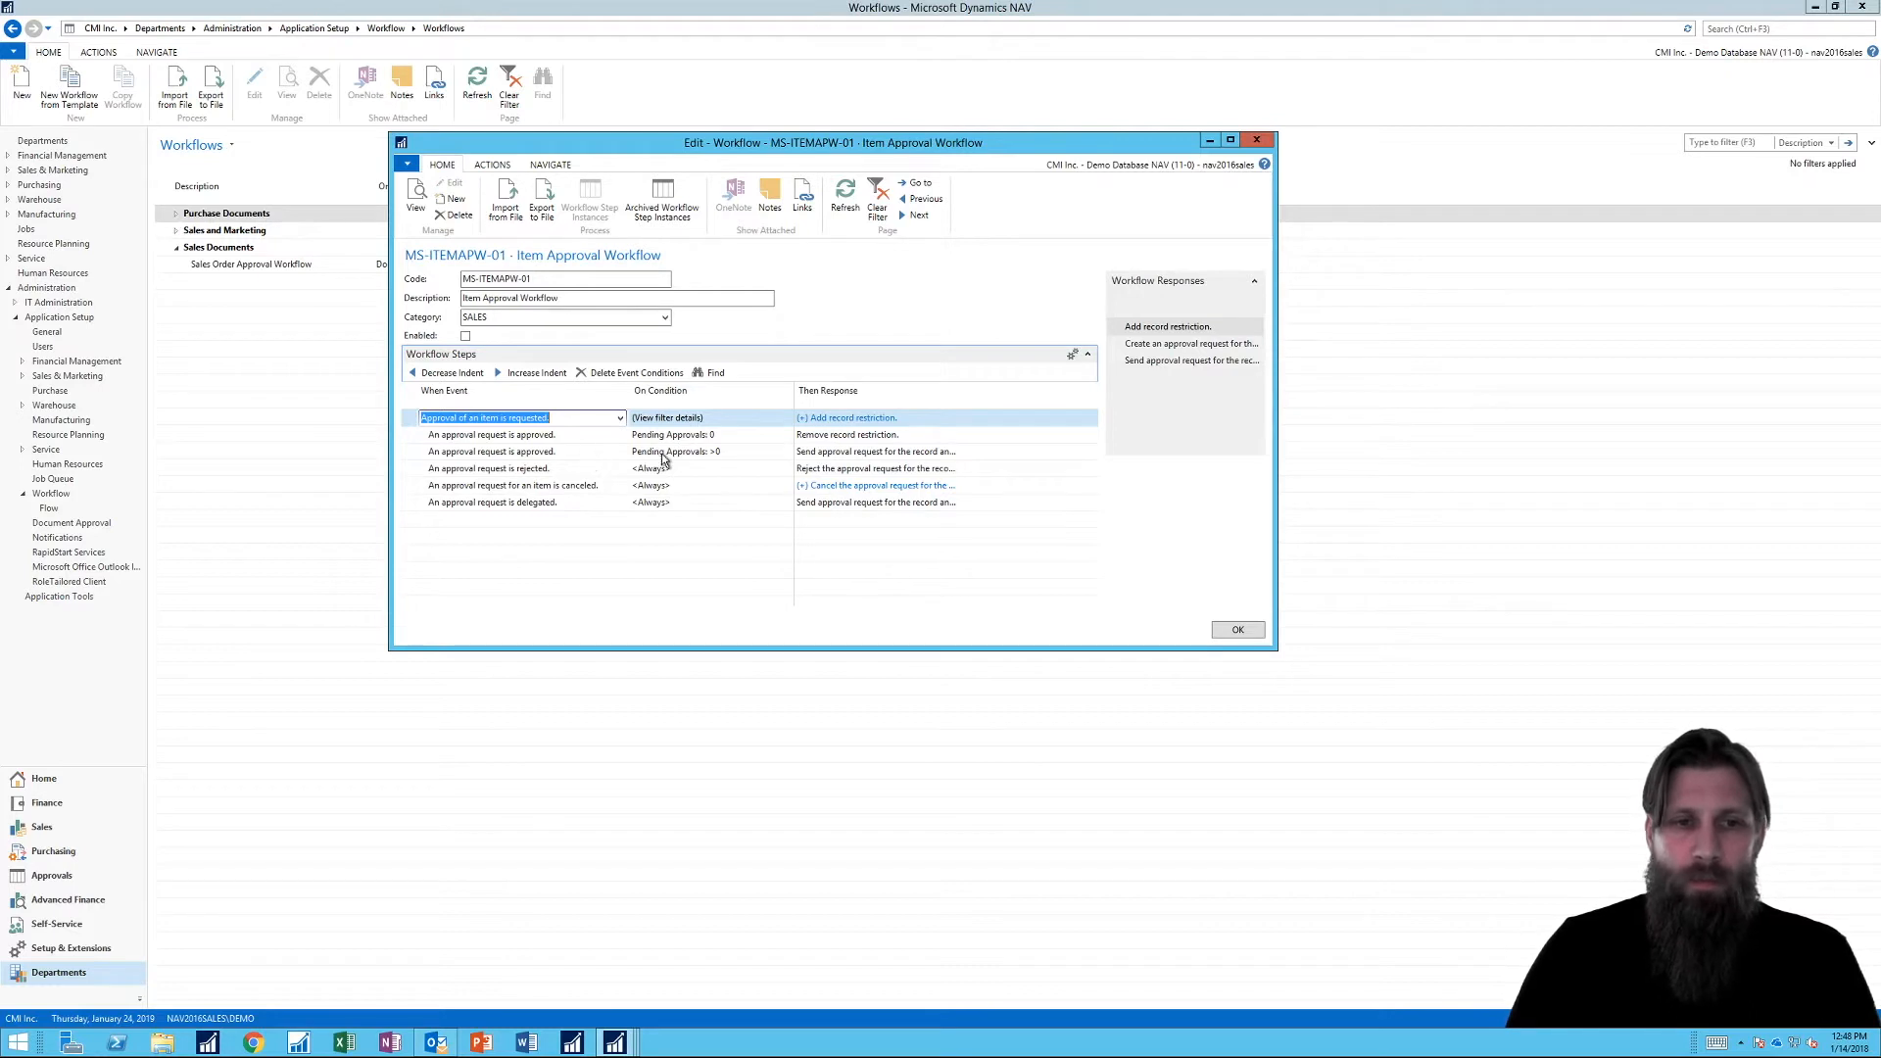
{"action": "mouse_move", "coordinate": [713, 455]}
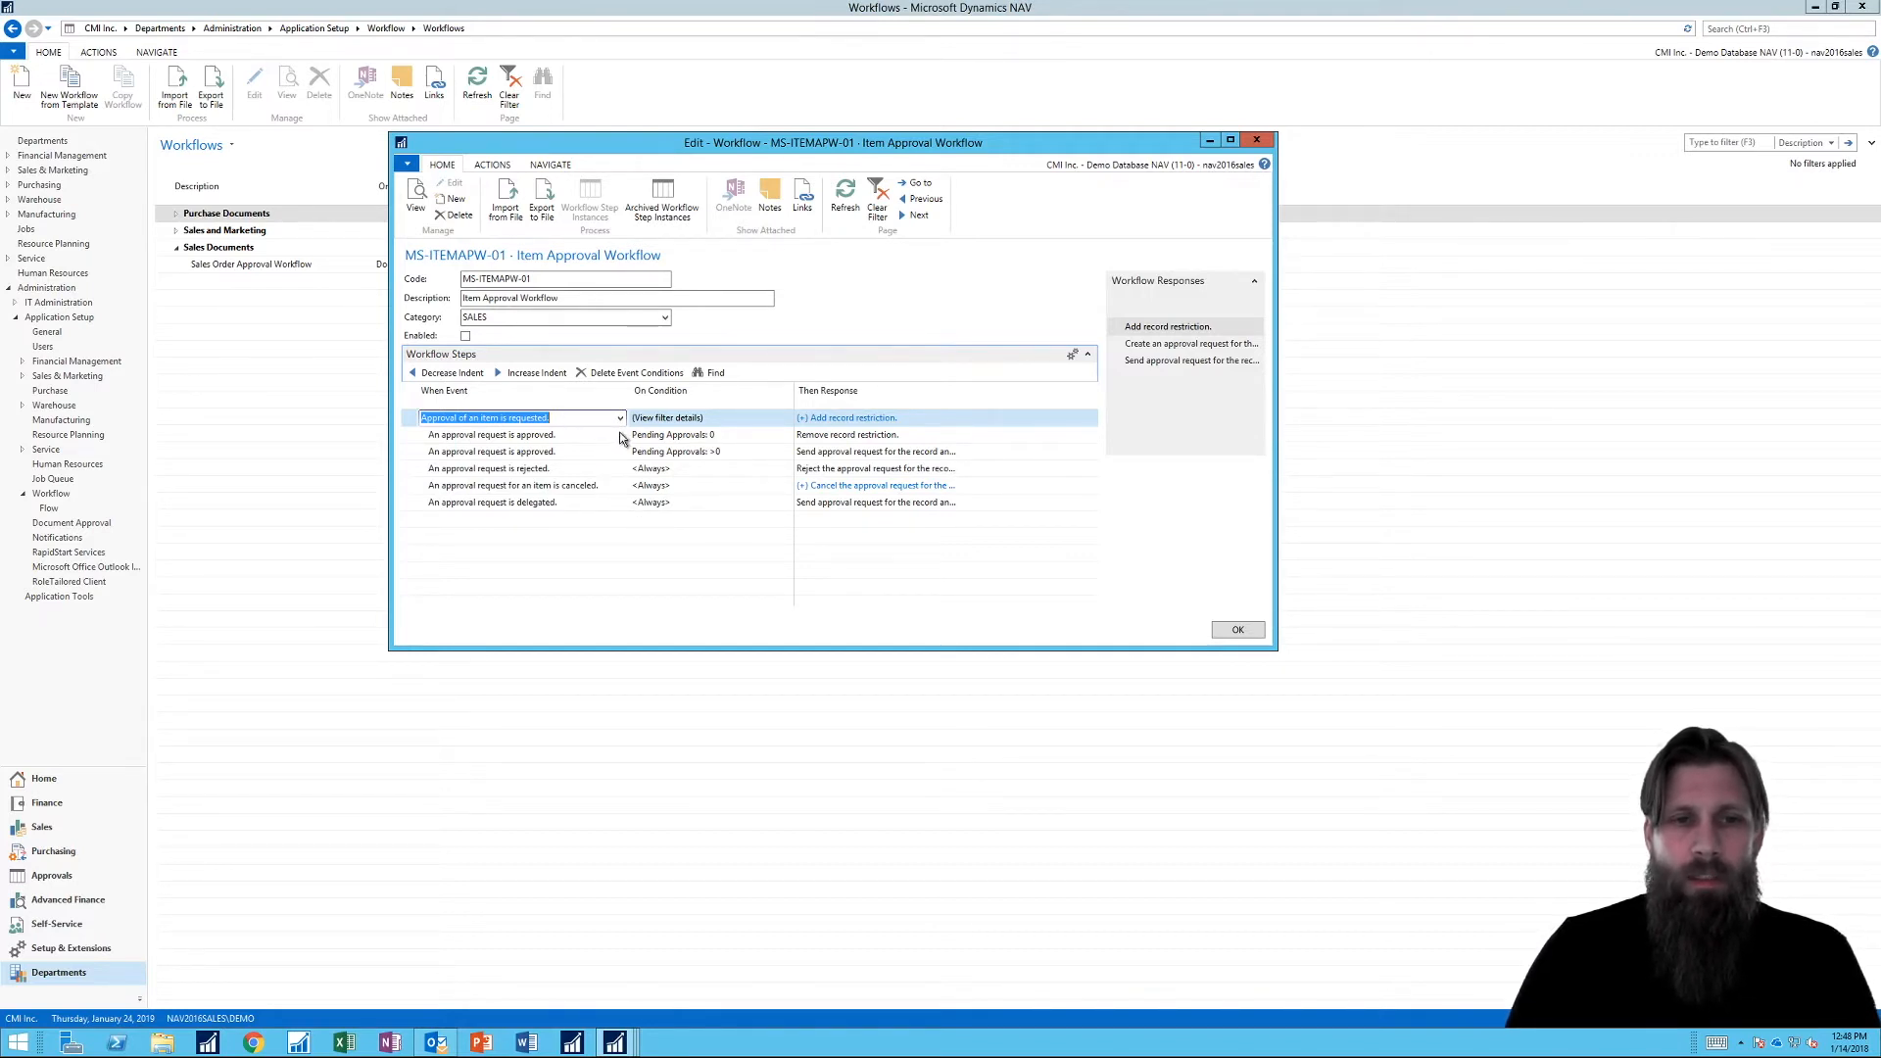
{"action": "left_click", "coordinate": [867, 418]}
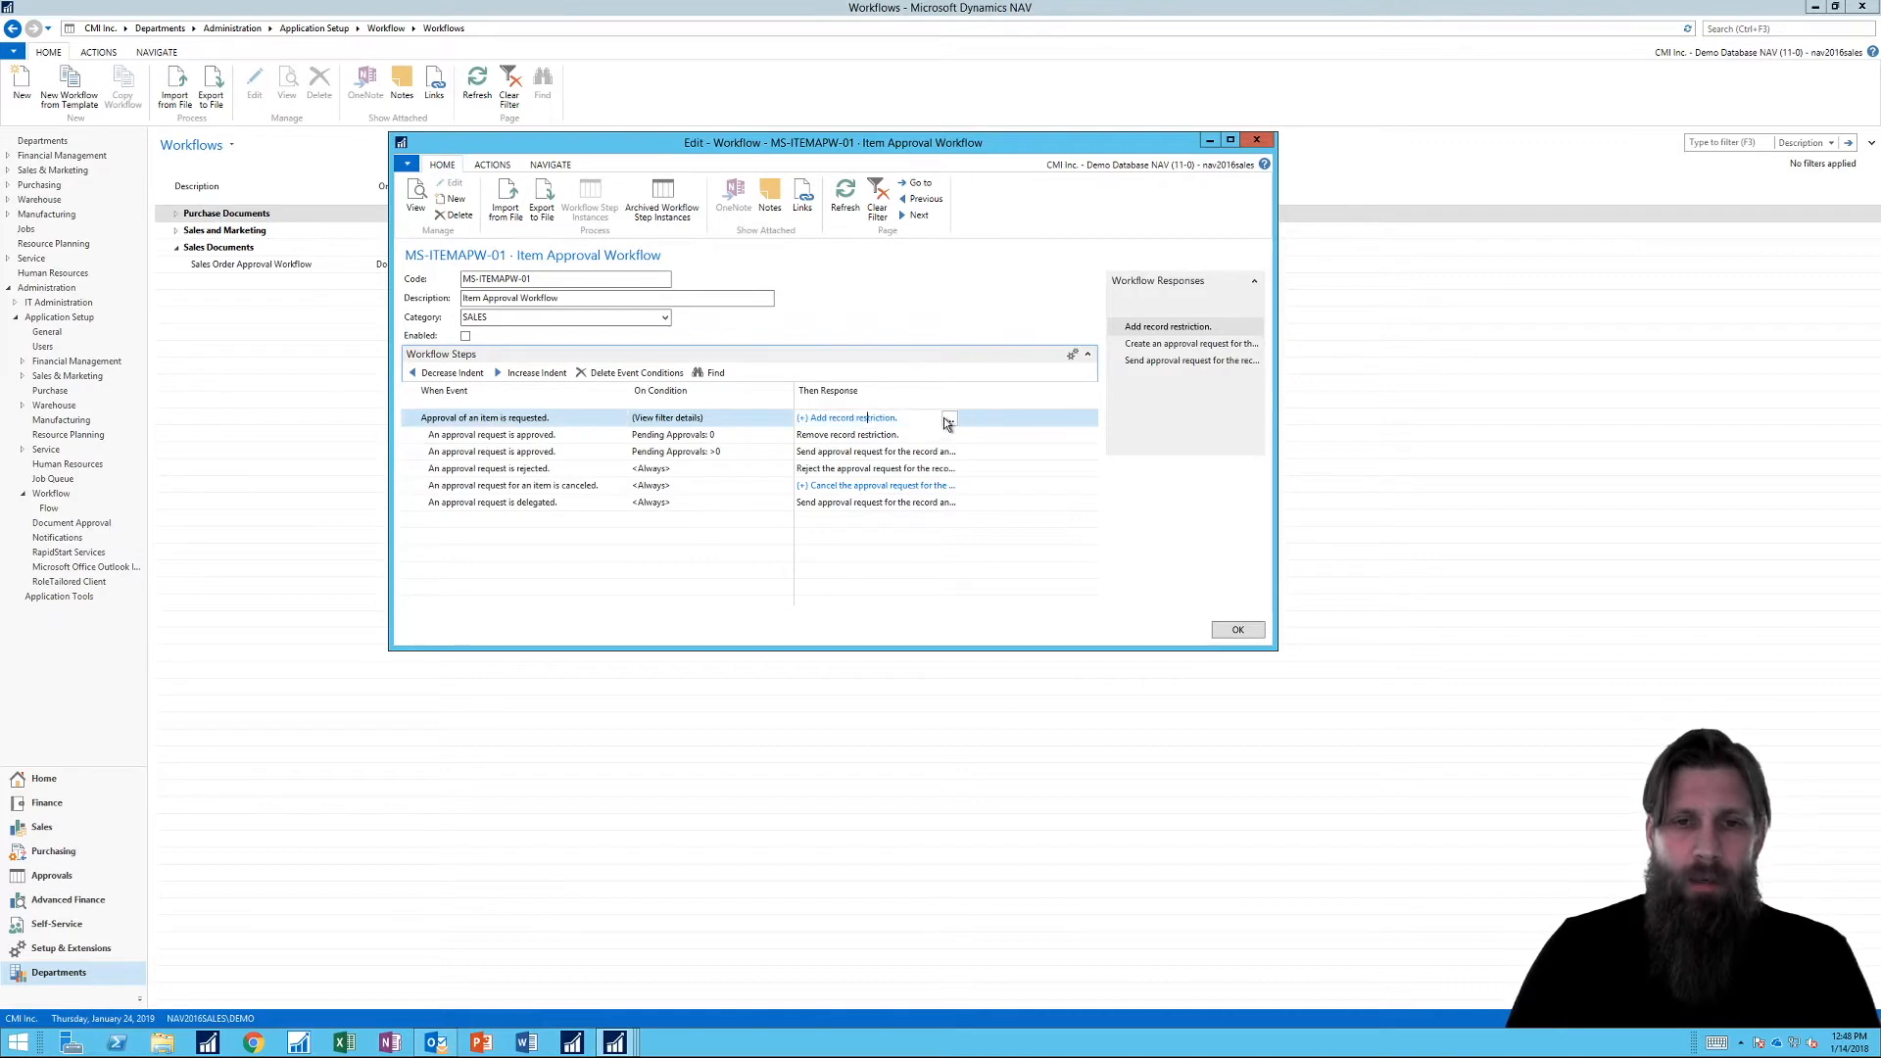
{"action": "left_click", "coordinate": [948, 419]}
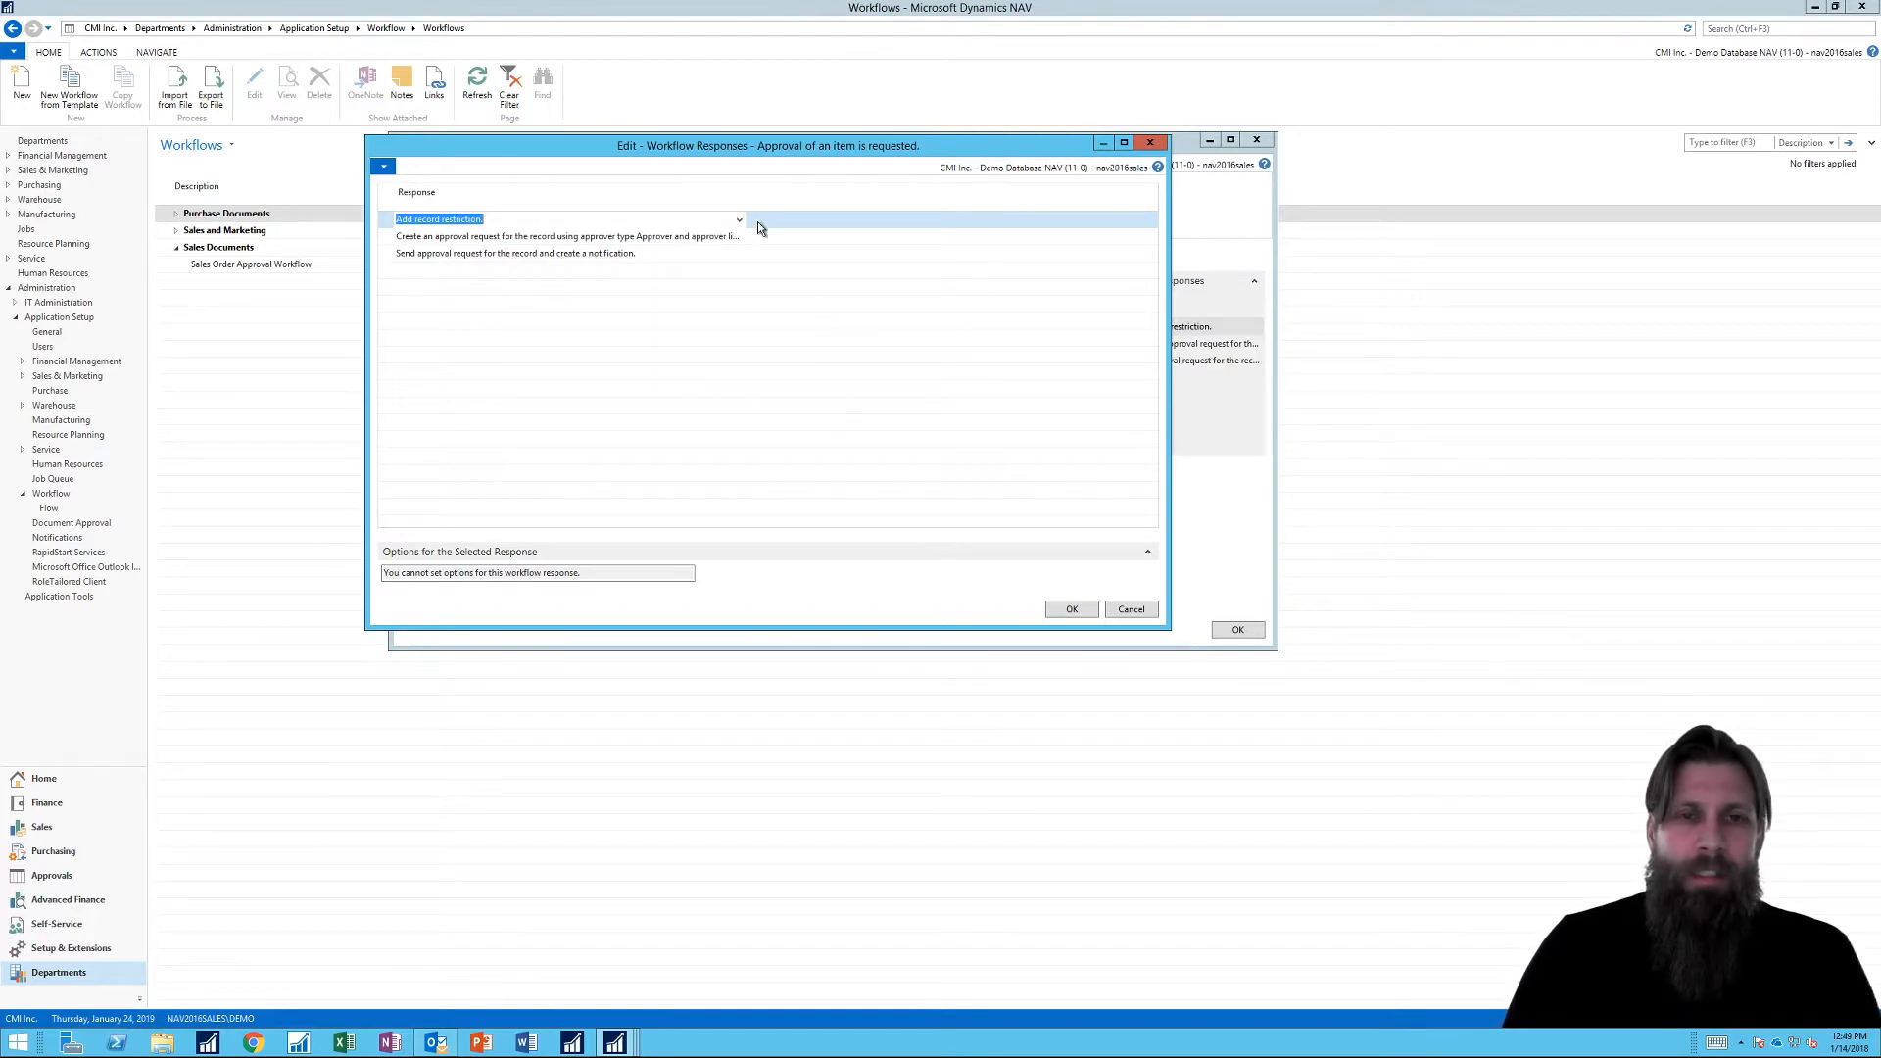
{"action": "double_click", "coordinate": [746, 193]}
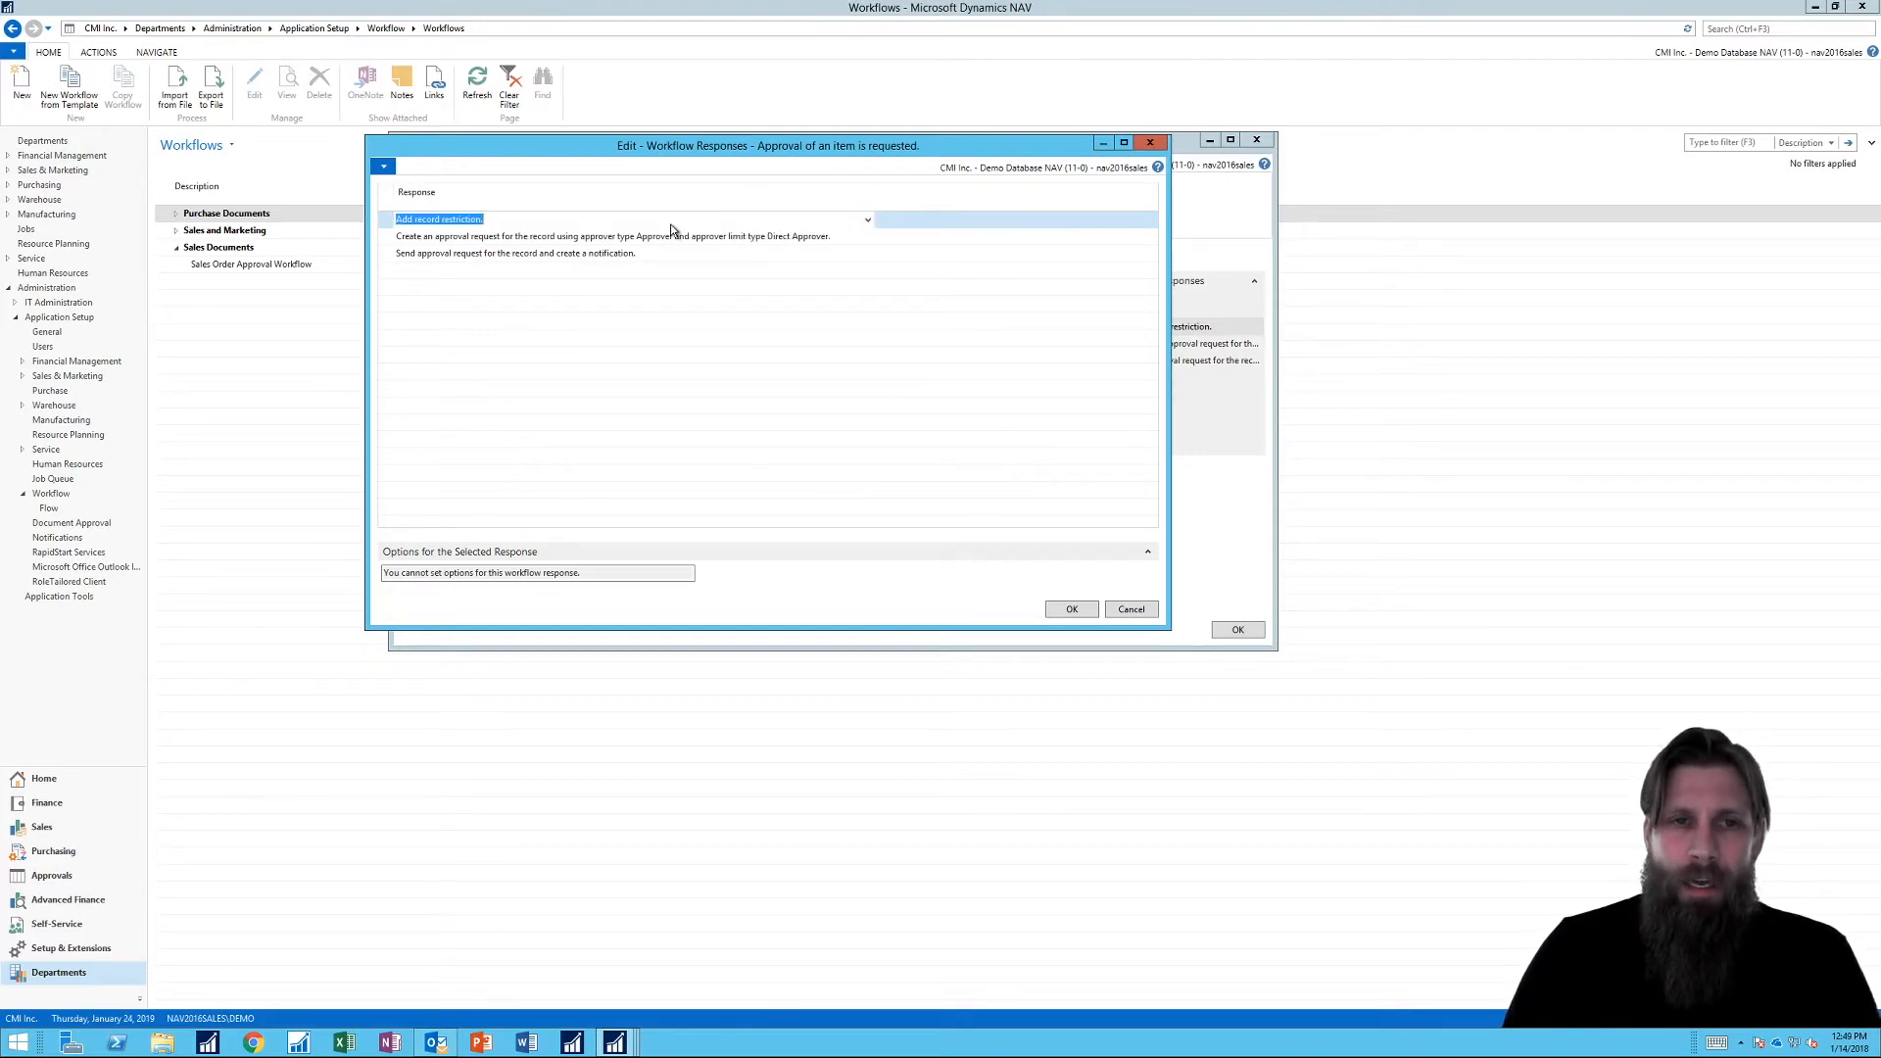
{"action": "left_click", "coordinate": [1150, 143]}
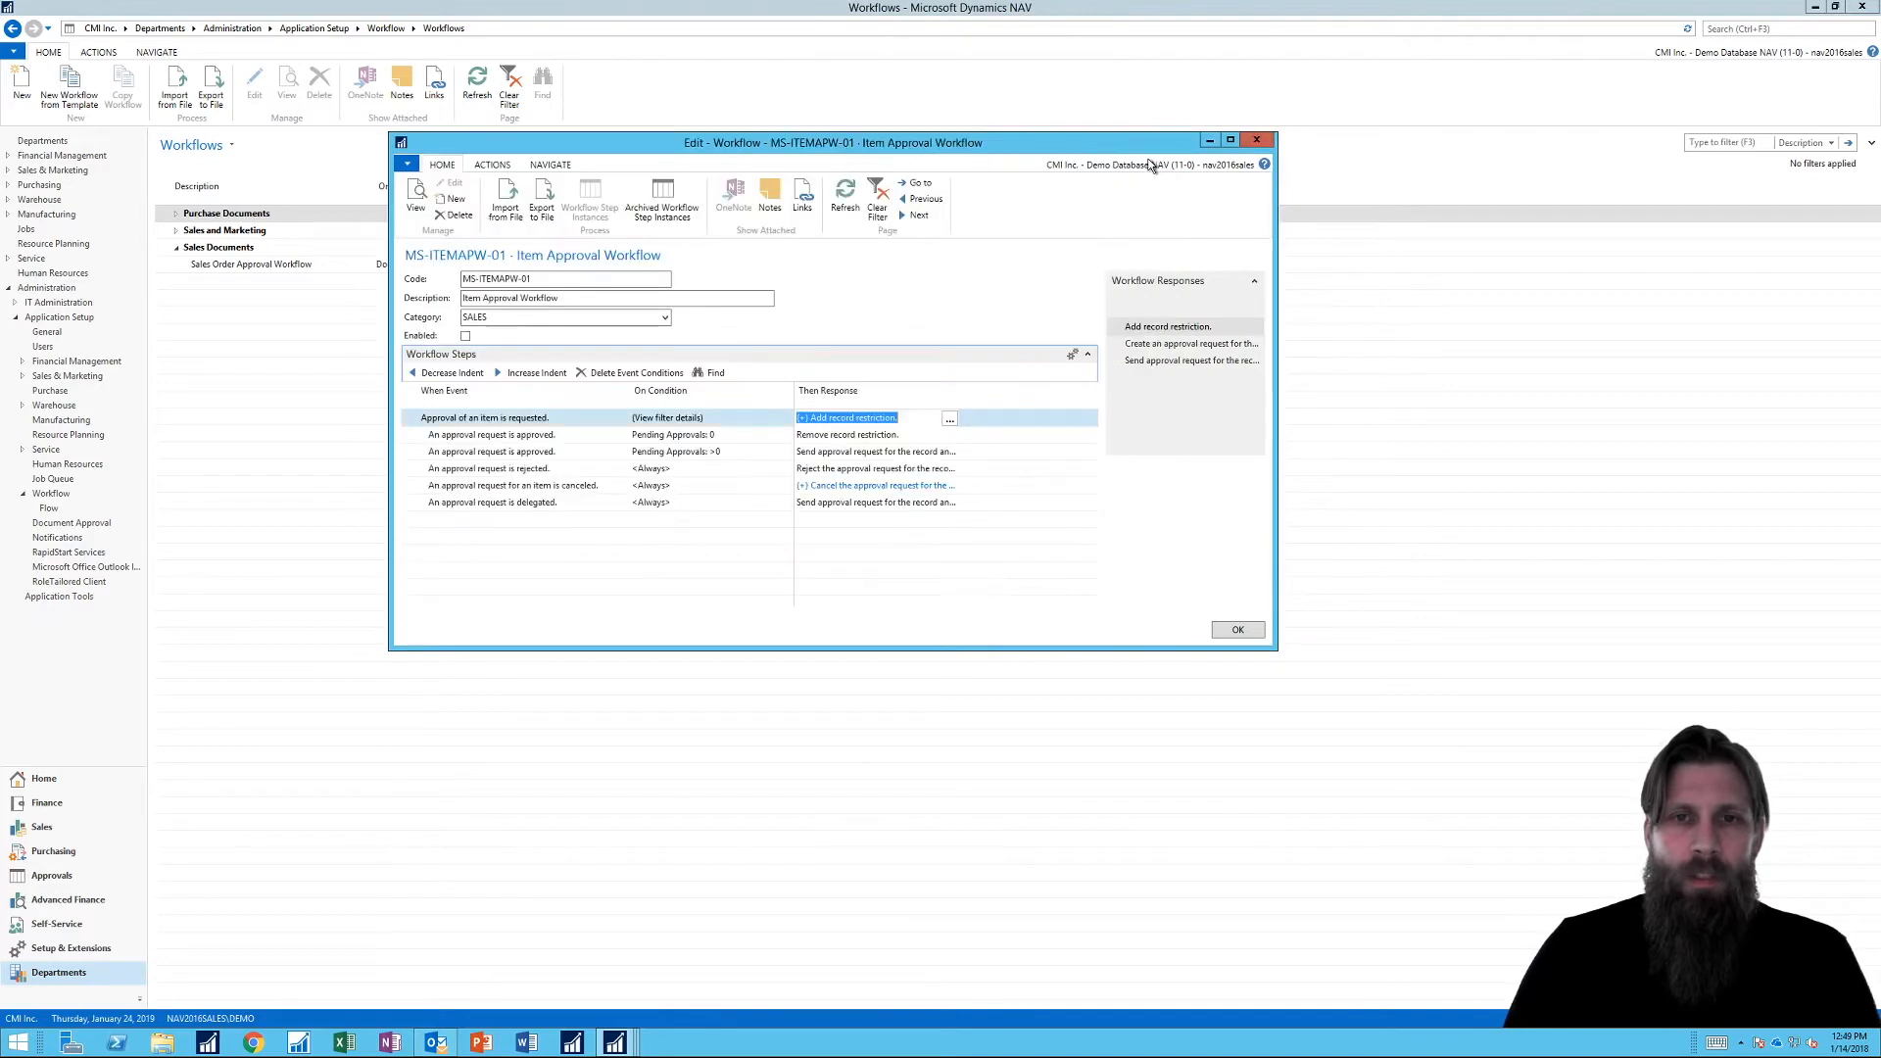
{"action": "left_click", "coordinate": [1258, 141]}
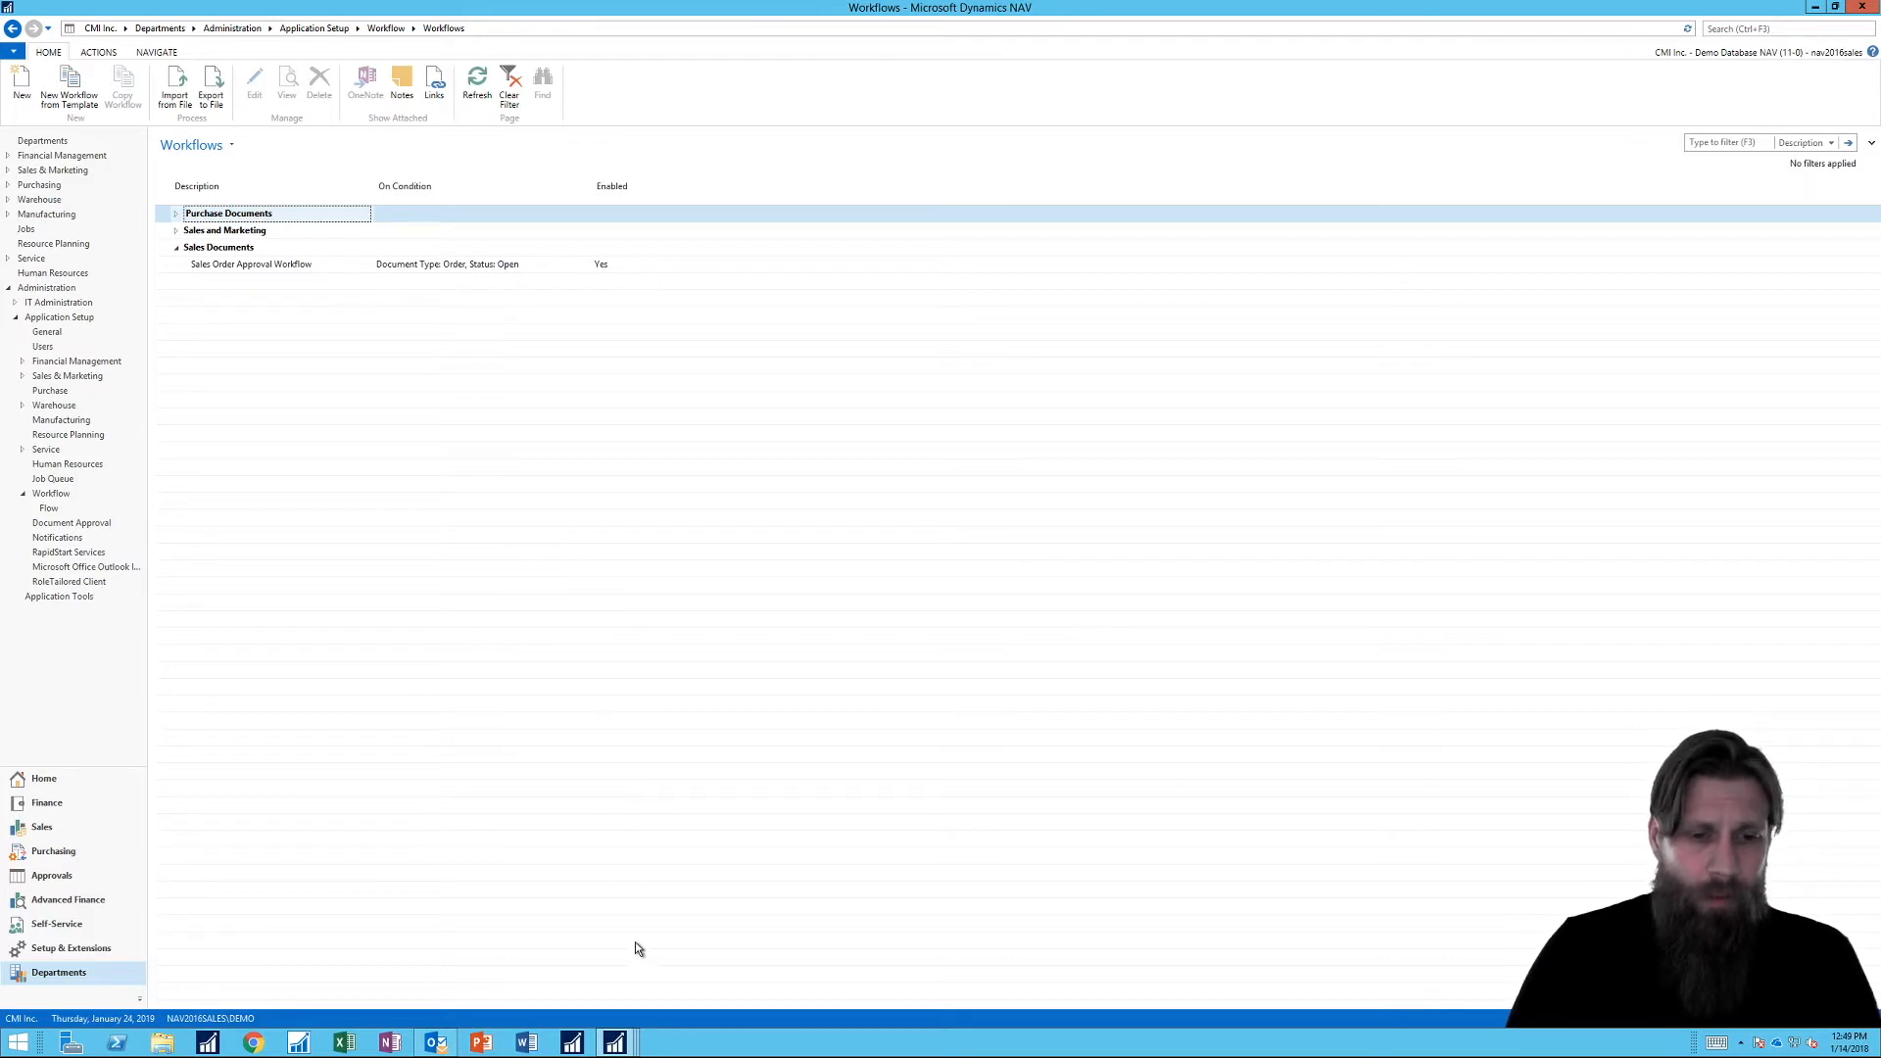
Step: Reopen the Item Approval Workflow under Sales and Marketing for editing, enable it, and close it
{"action": "mouse_move", "coordinate": [623, 1051]}
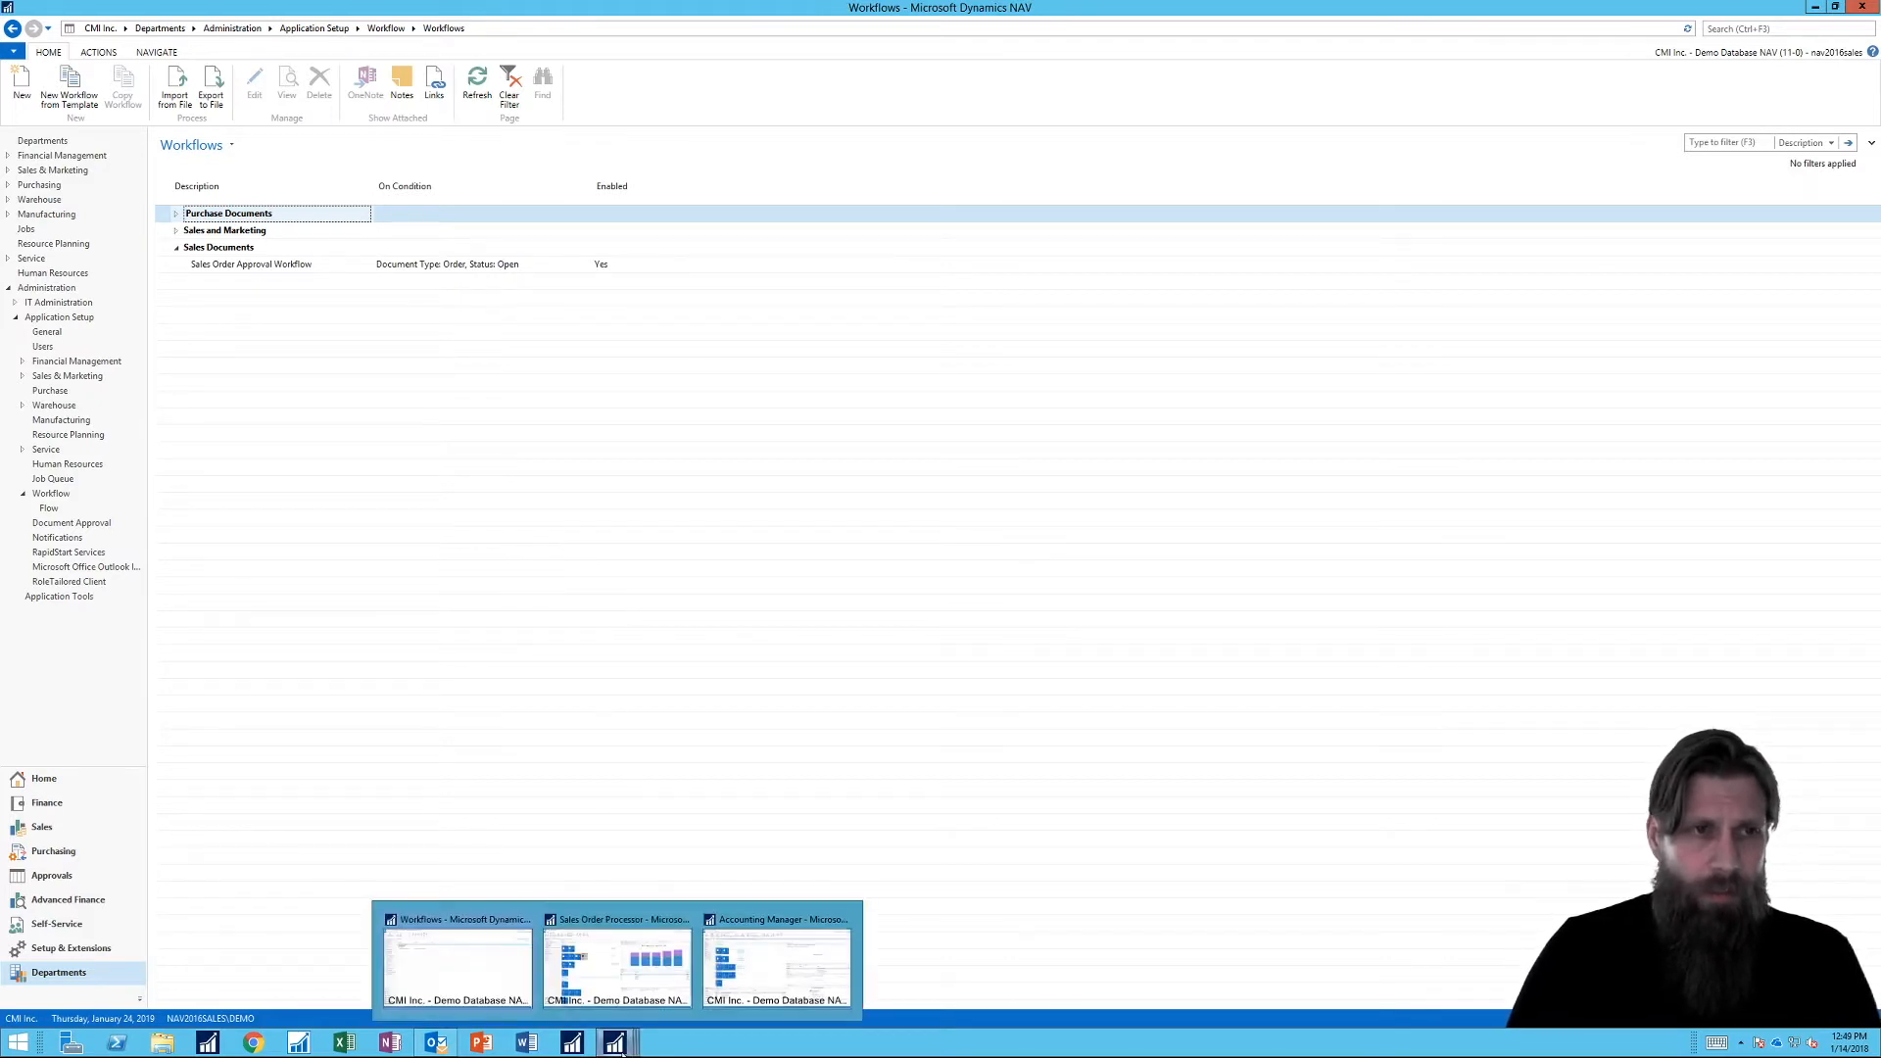
{"action": "left_click", "coordinate": [175, 231]}
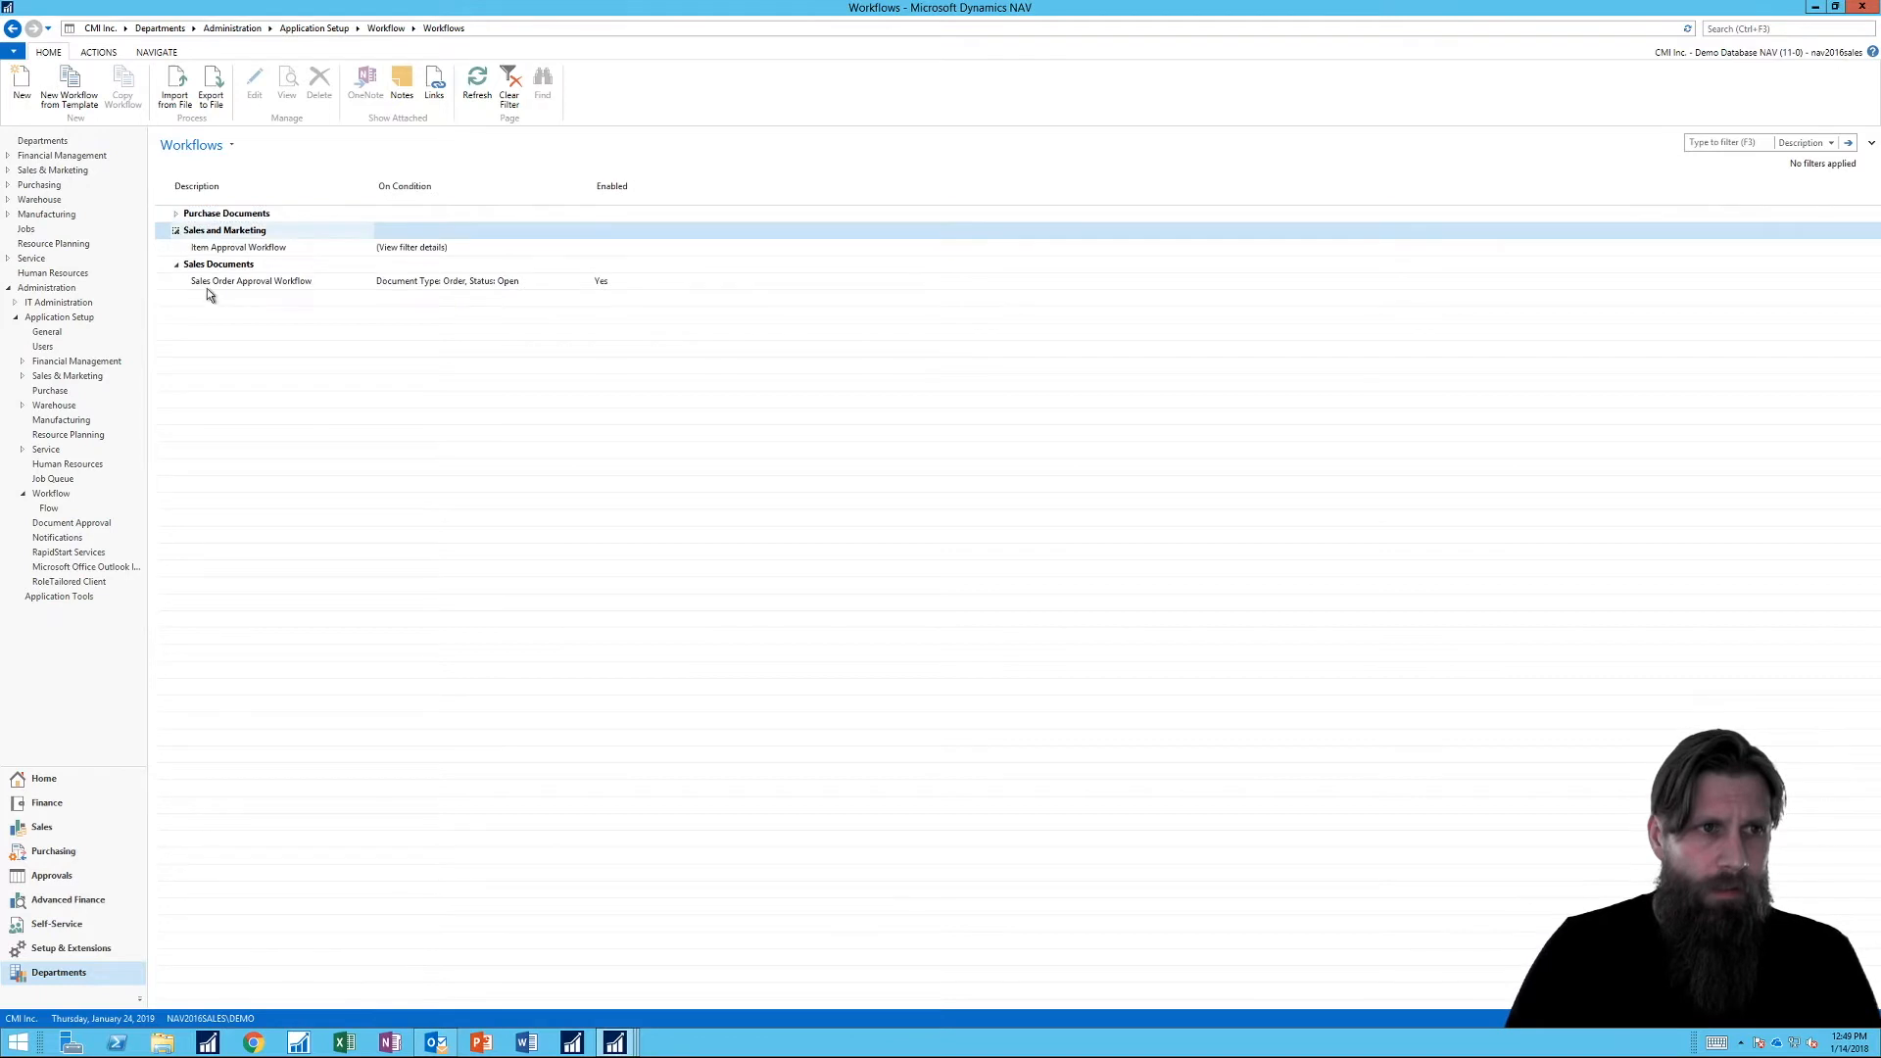
{"action": "left_click", "coordinate": [296, 247]}
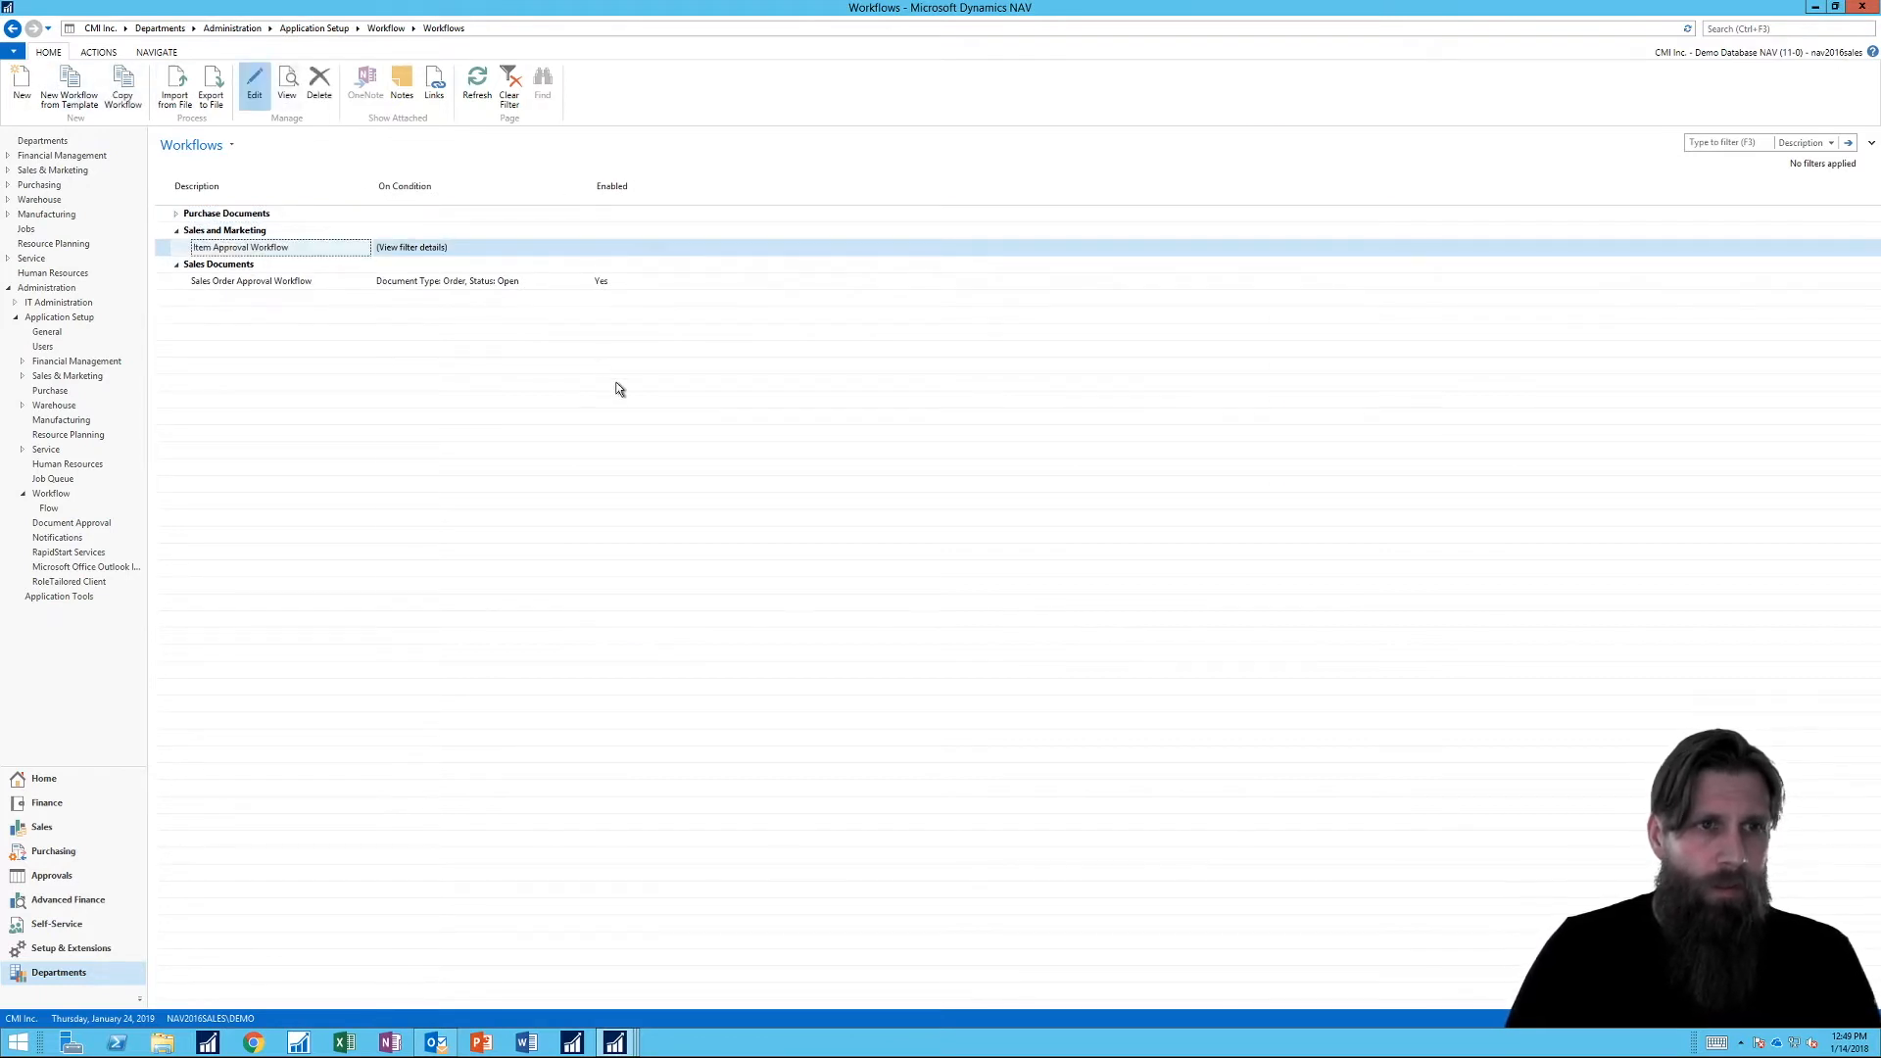
{"action": "left_click", "coordinate": [467, 336]}
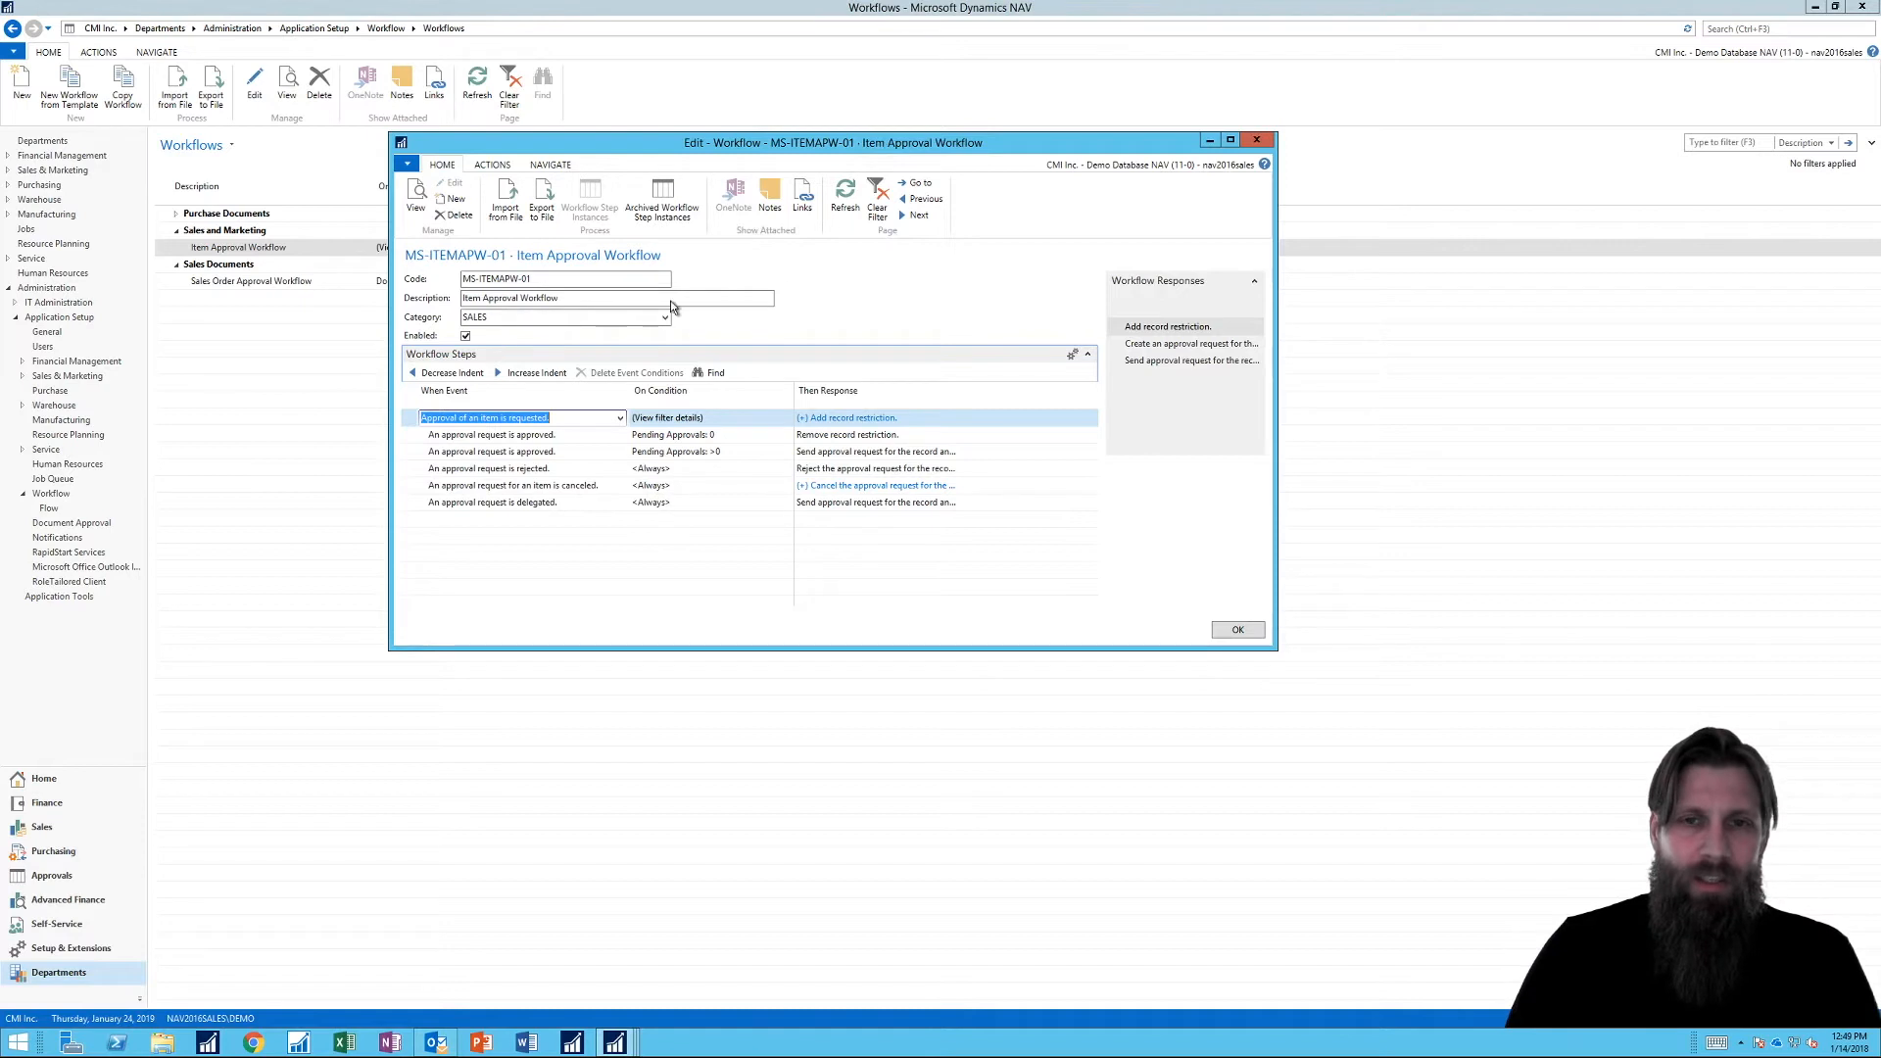
{"action": "left_click", "coordinate": [1259, 140]}
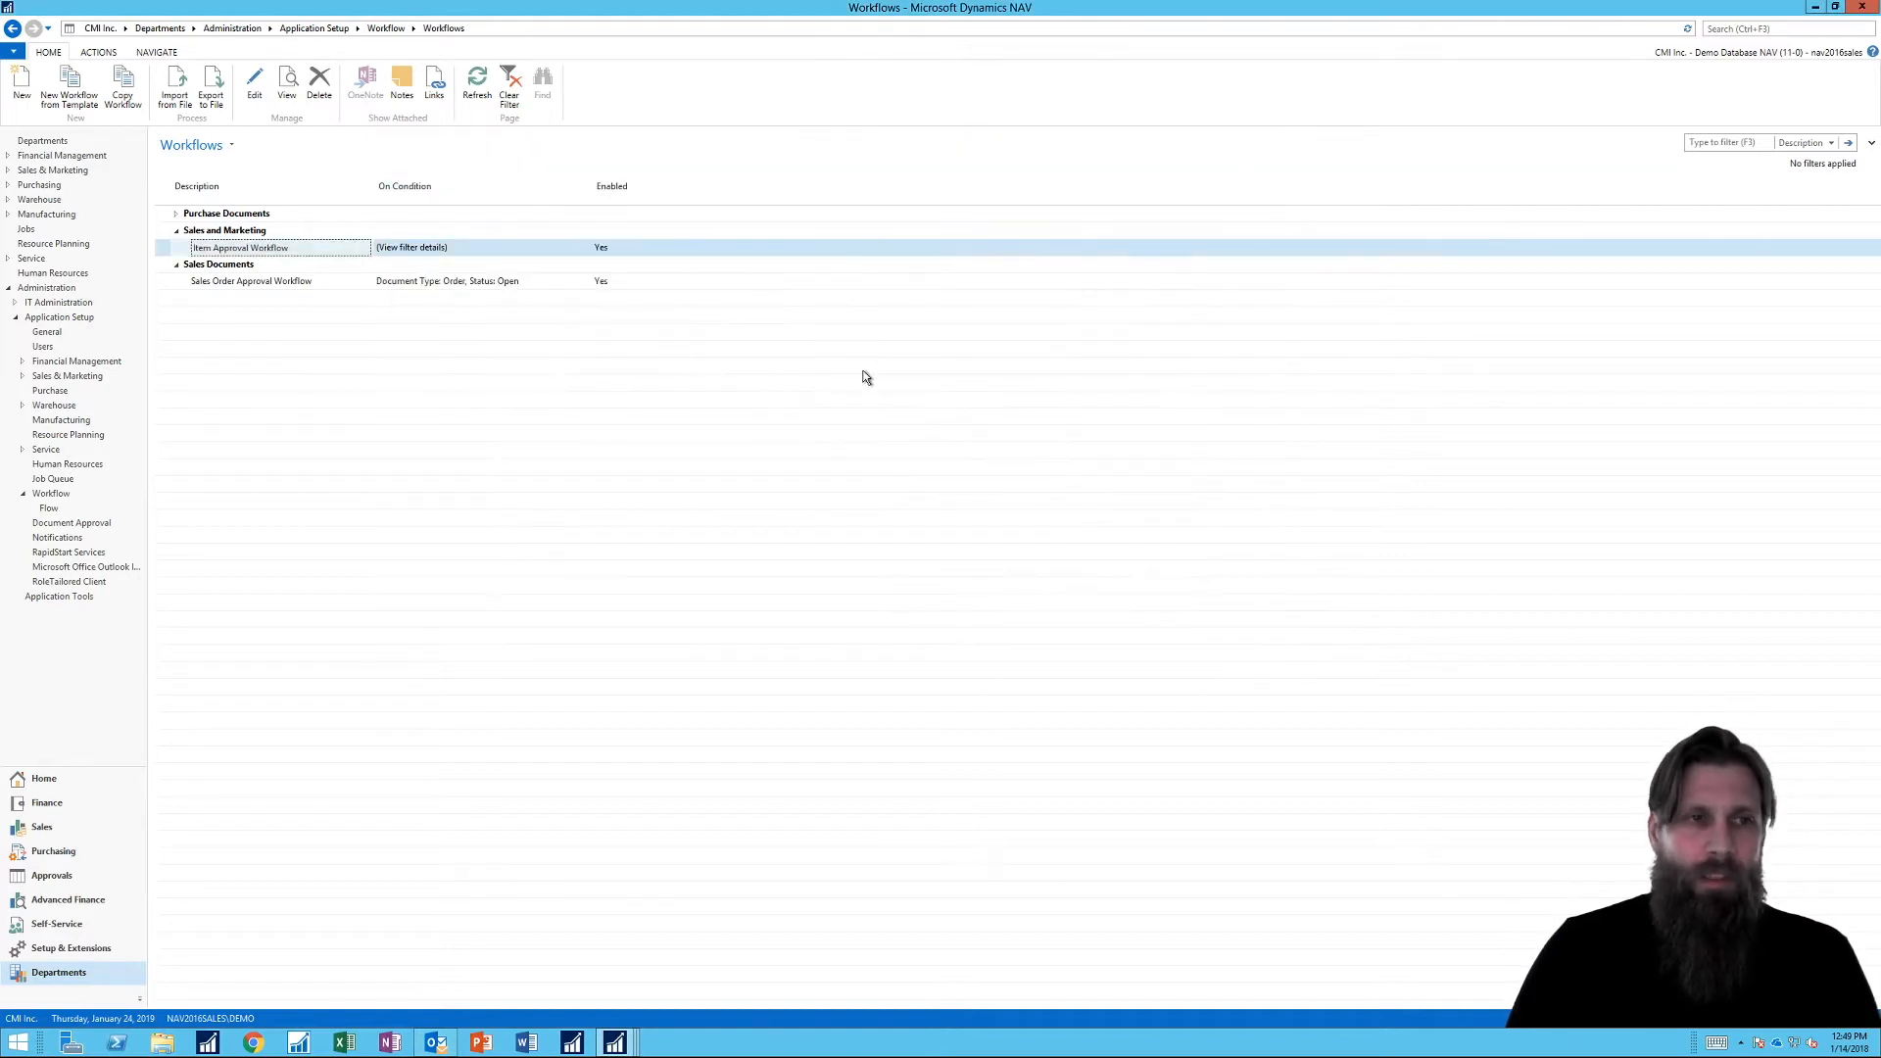
Step: Switch to the Sales Order Processor session and open its Items list
{"action": "left_click", "coordinate": [614, 1042]}
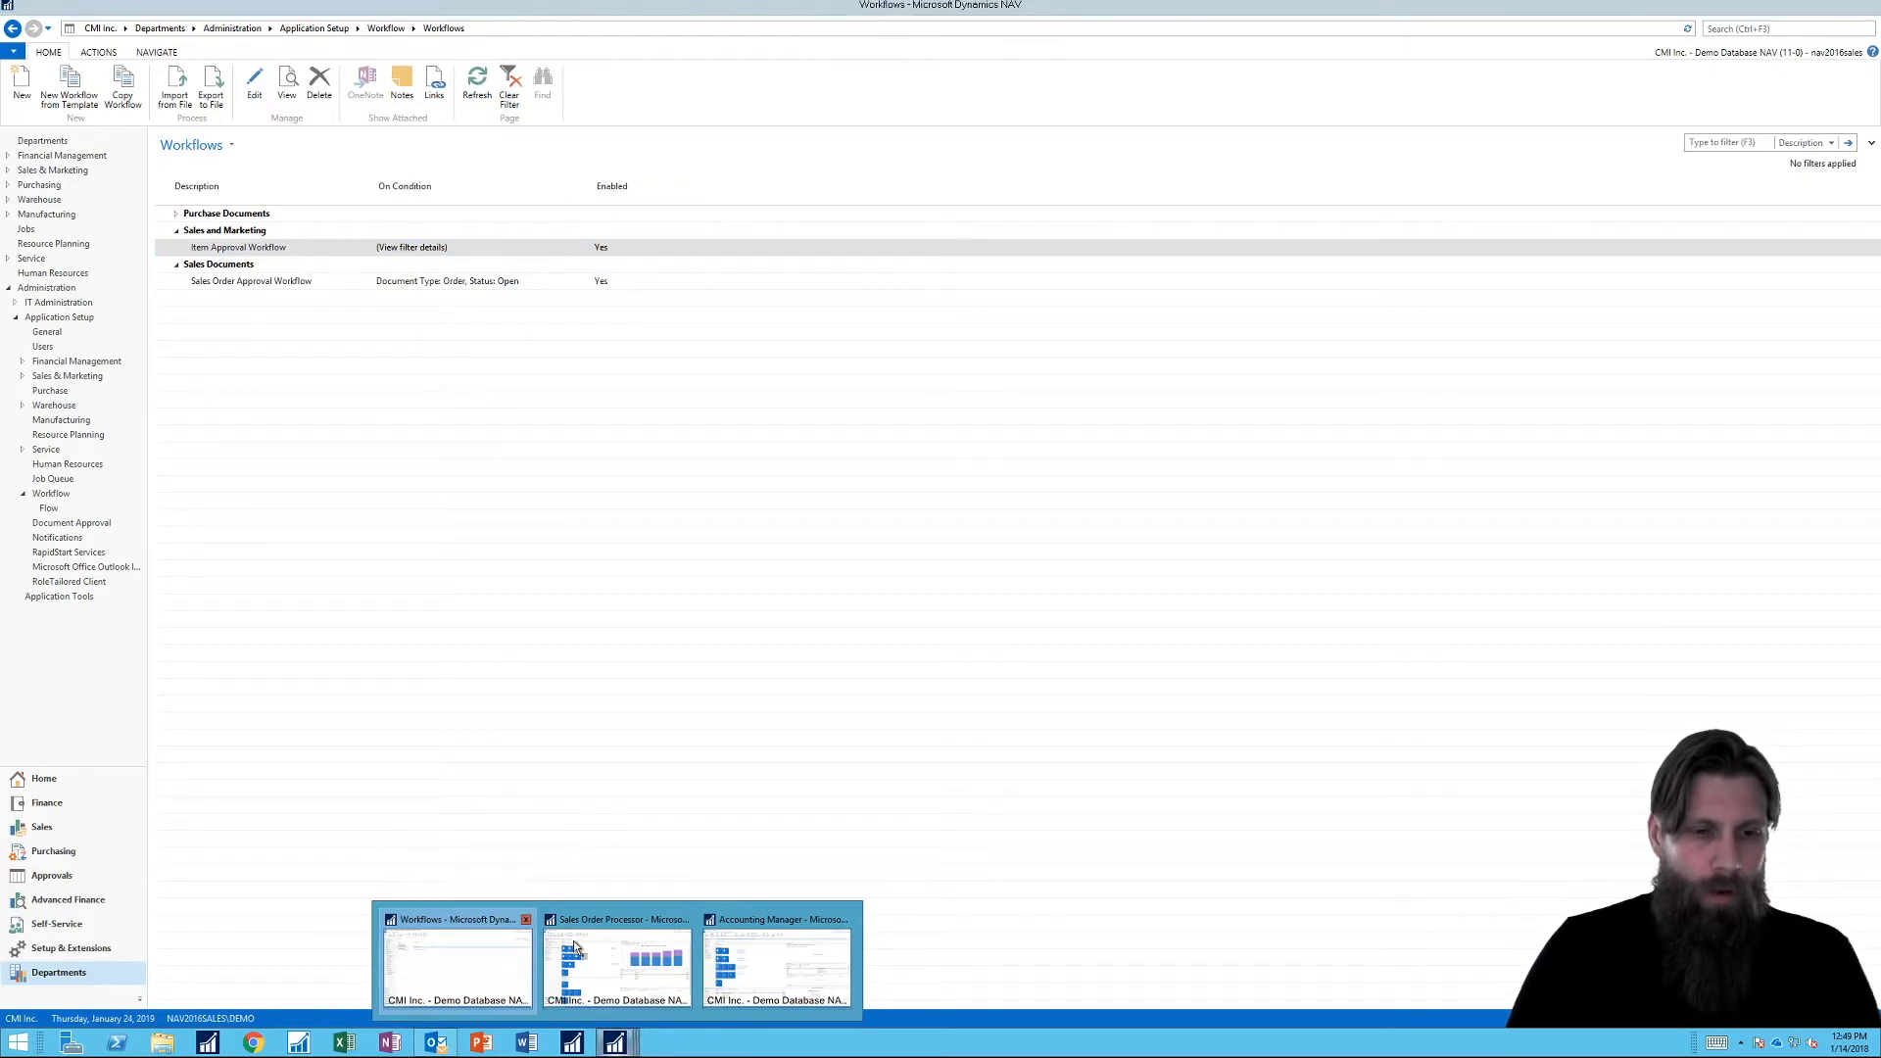
{"action": "left_click", "coordinate": [618, 966]}
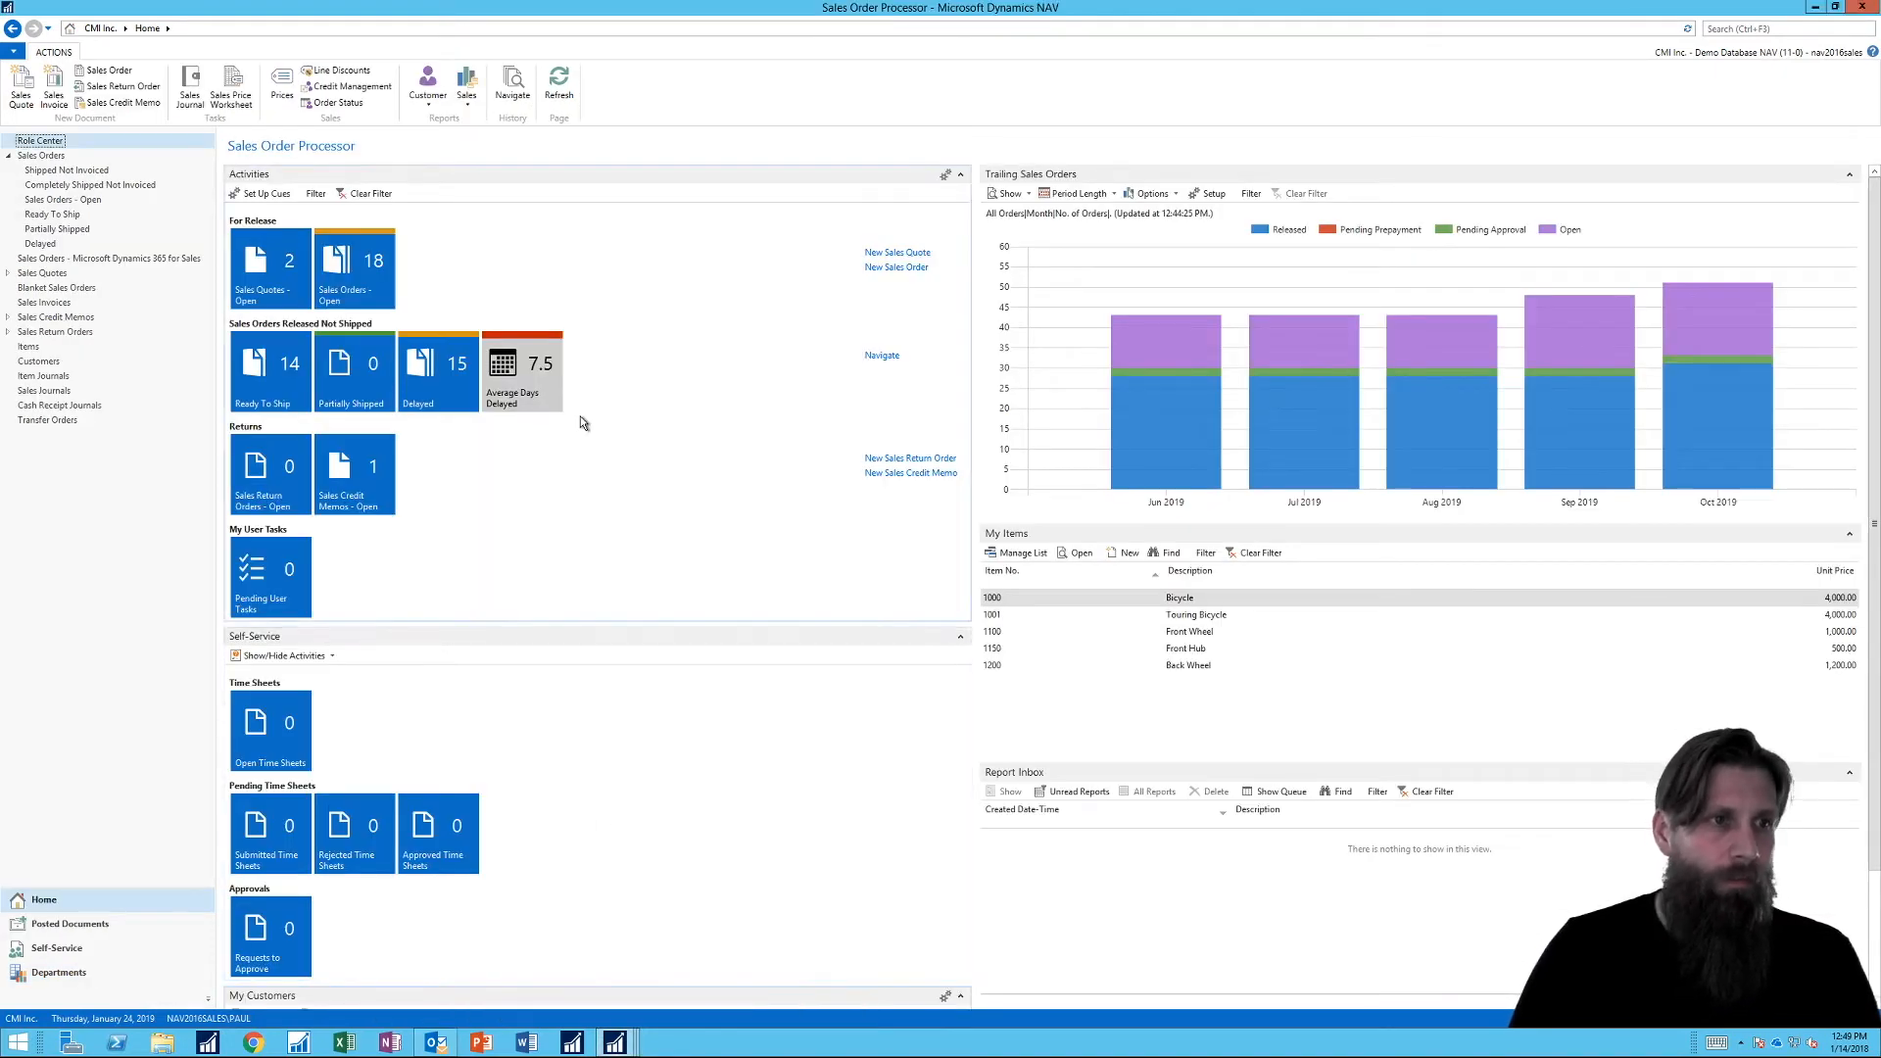
{"action": "left_click", "coordinate": [31, 349]}
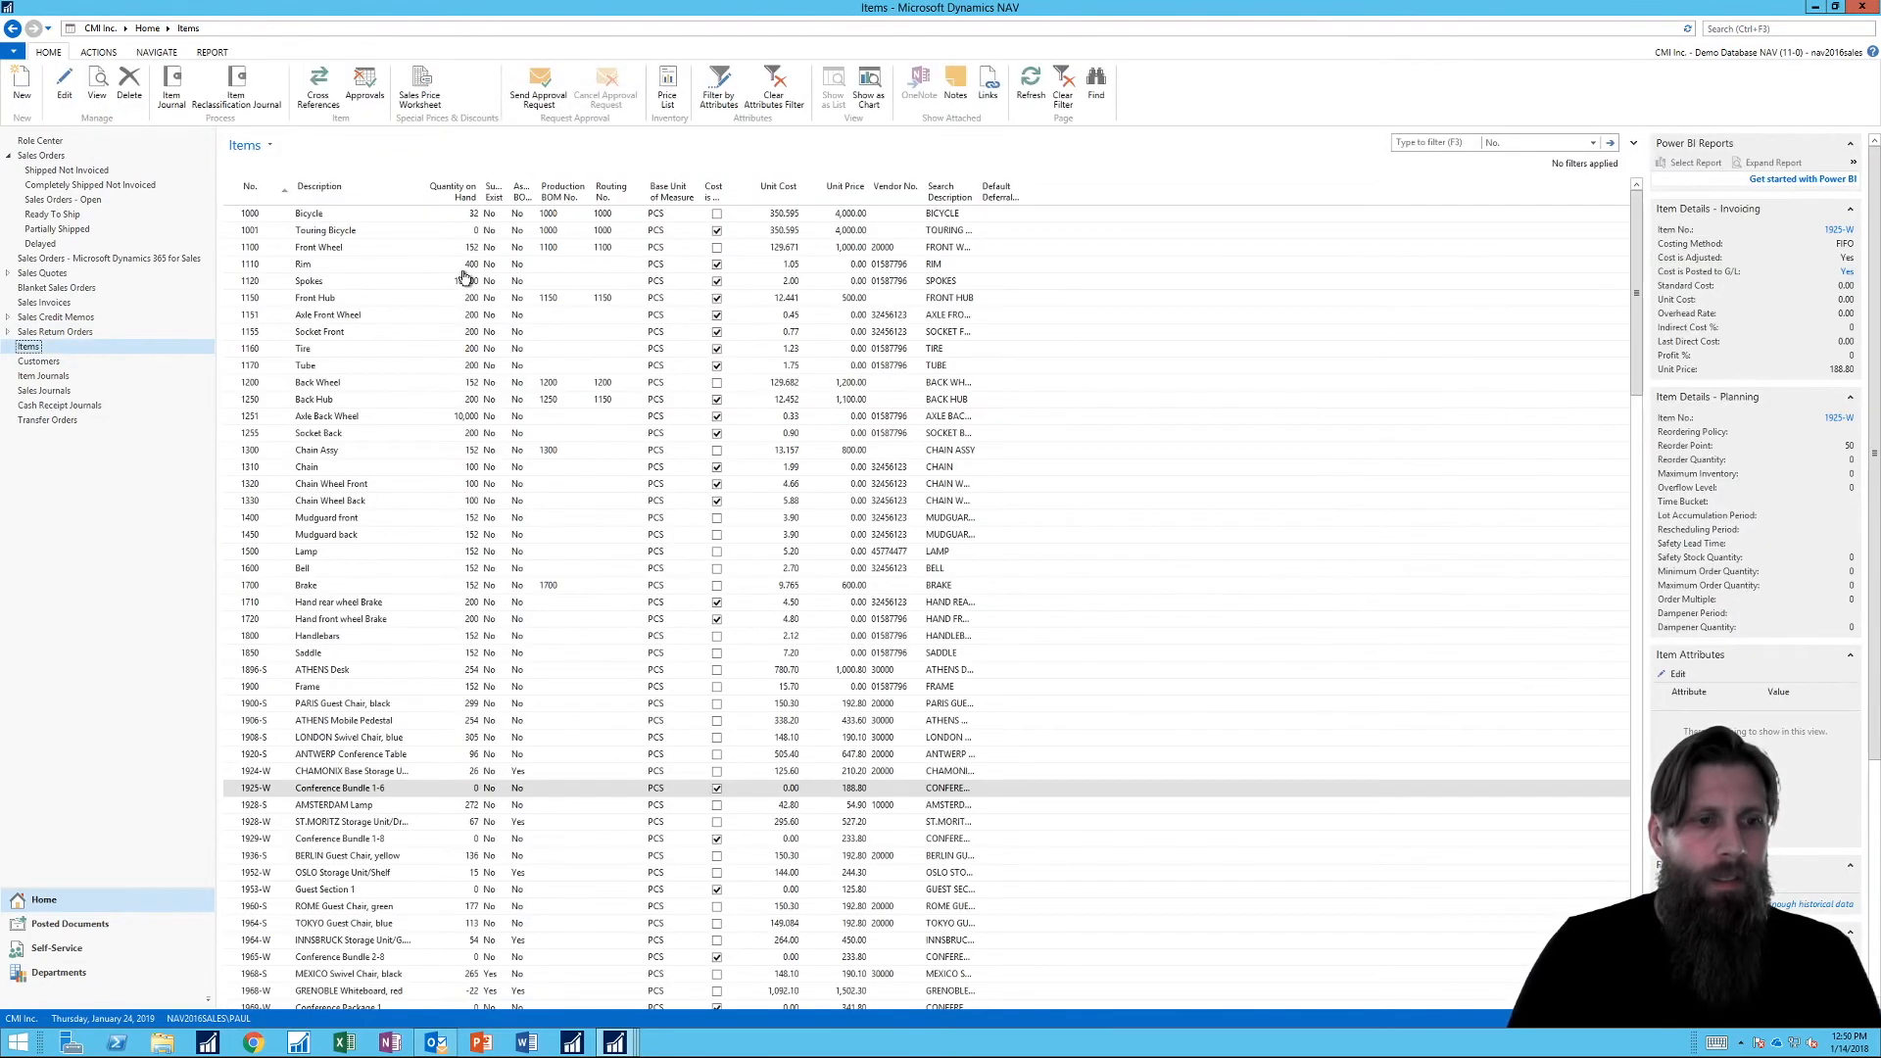
Step: Create a new item from the Item RETAIL template
{"action": "left_click", "coordinate": [22, 86]}
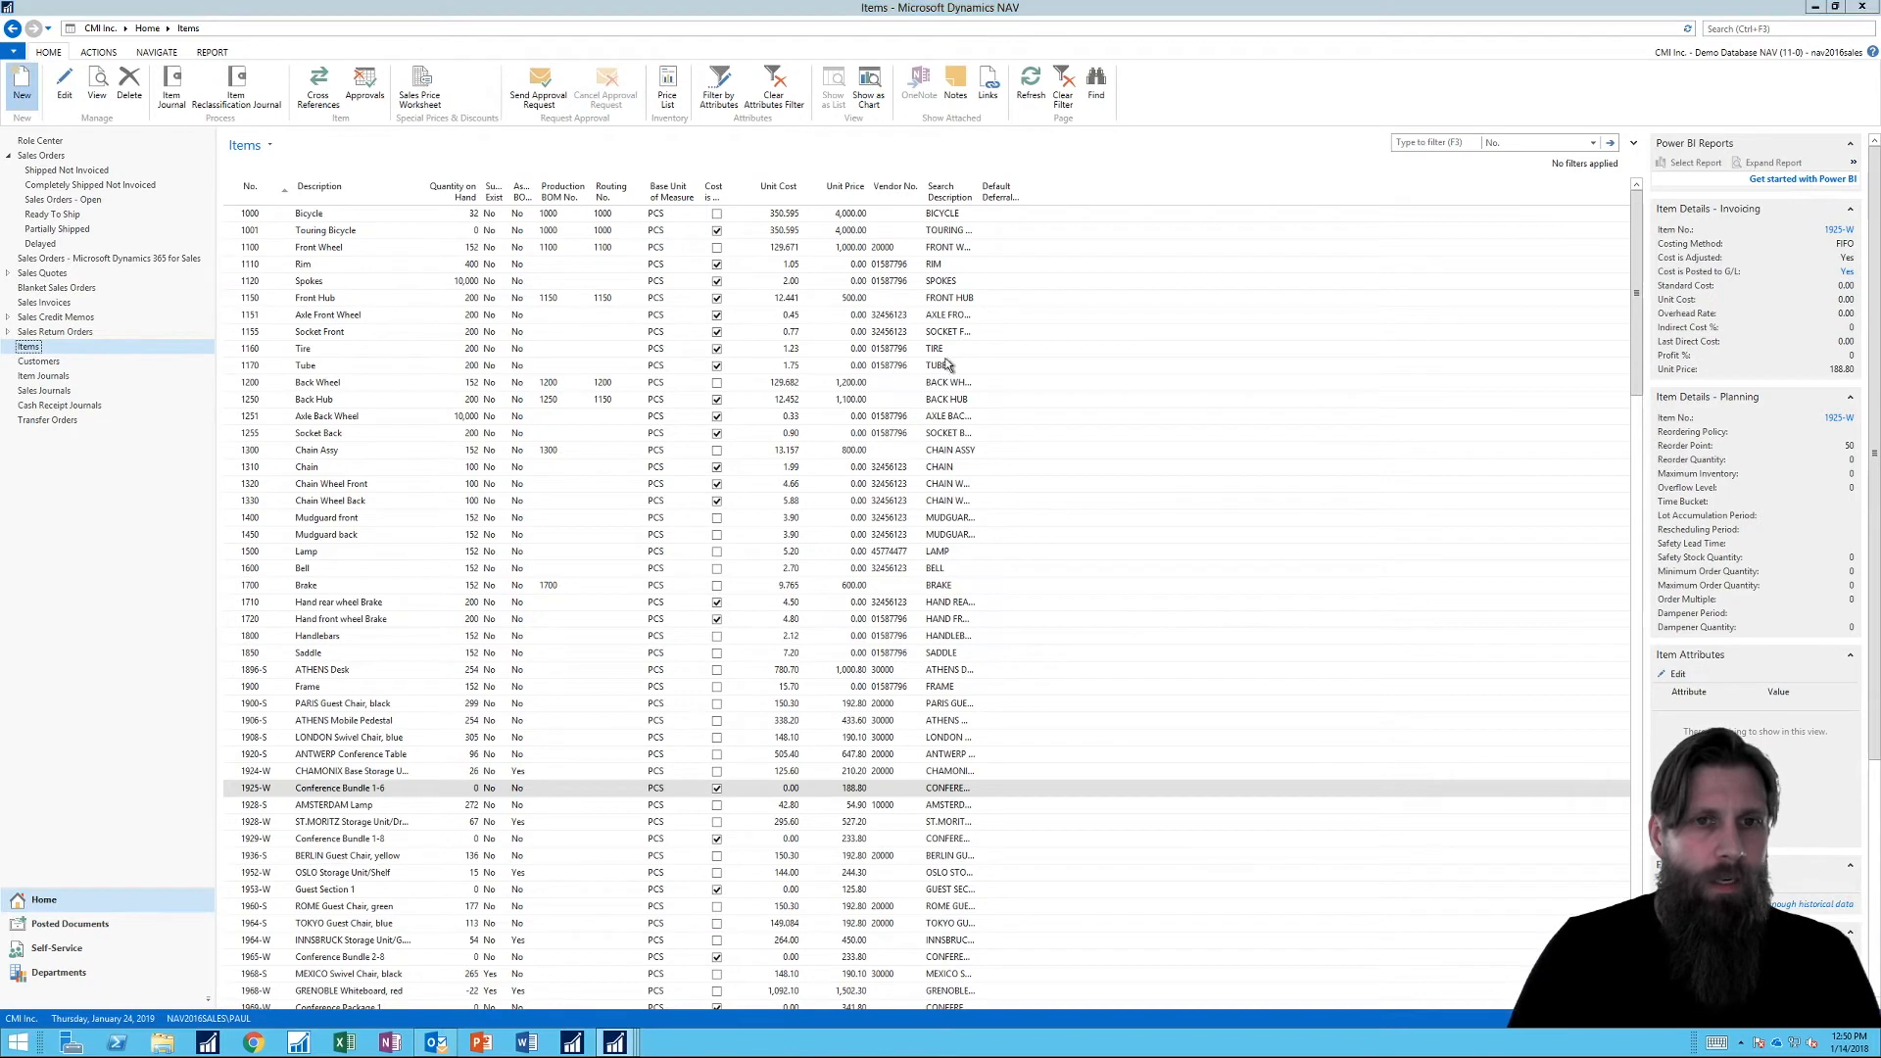
{"action": "left_click_drag", "start_coordinate": [915, 423], "coordinate": [1262, 413]}
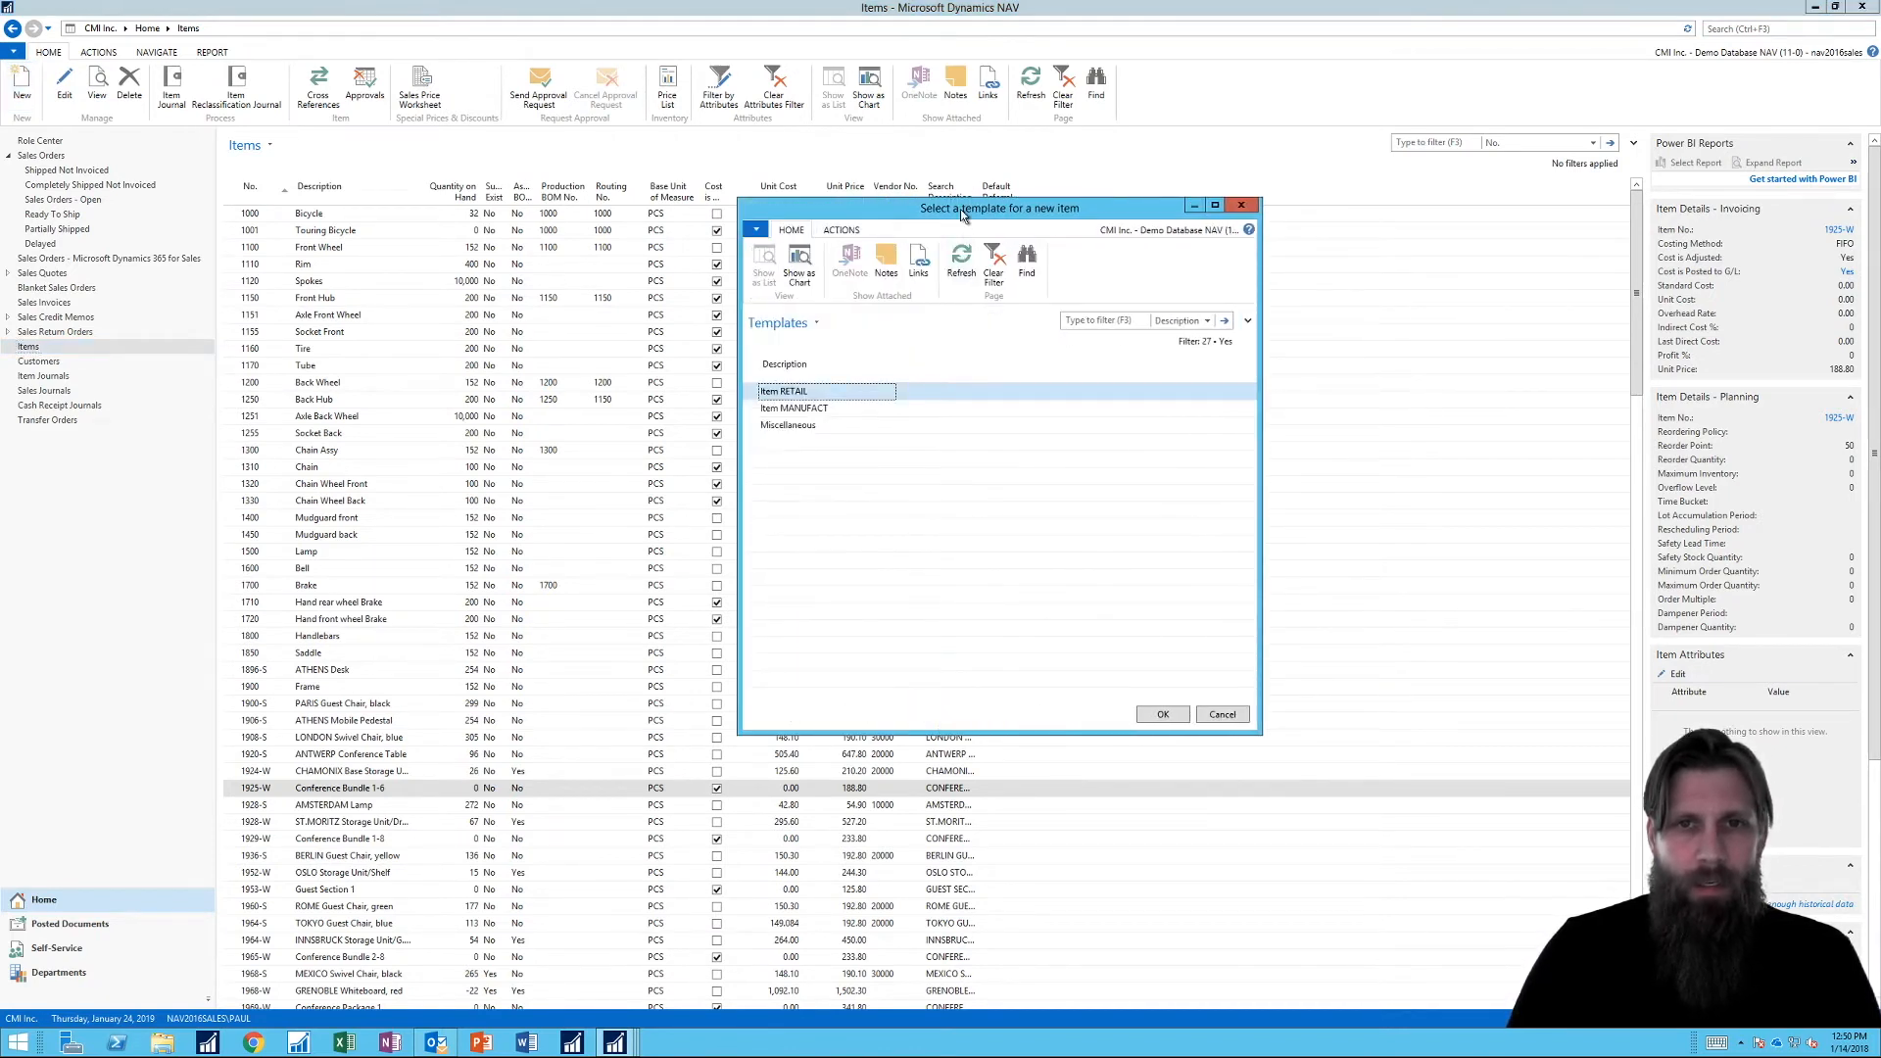
{"action": "left_click_drag", "start_coordinate": [965, 208], "coordinate": [891, 157]}
{"action": "left_click", "coordinate": [1086, 665]}
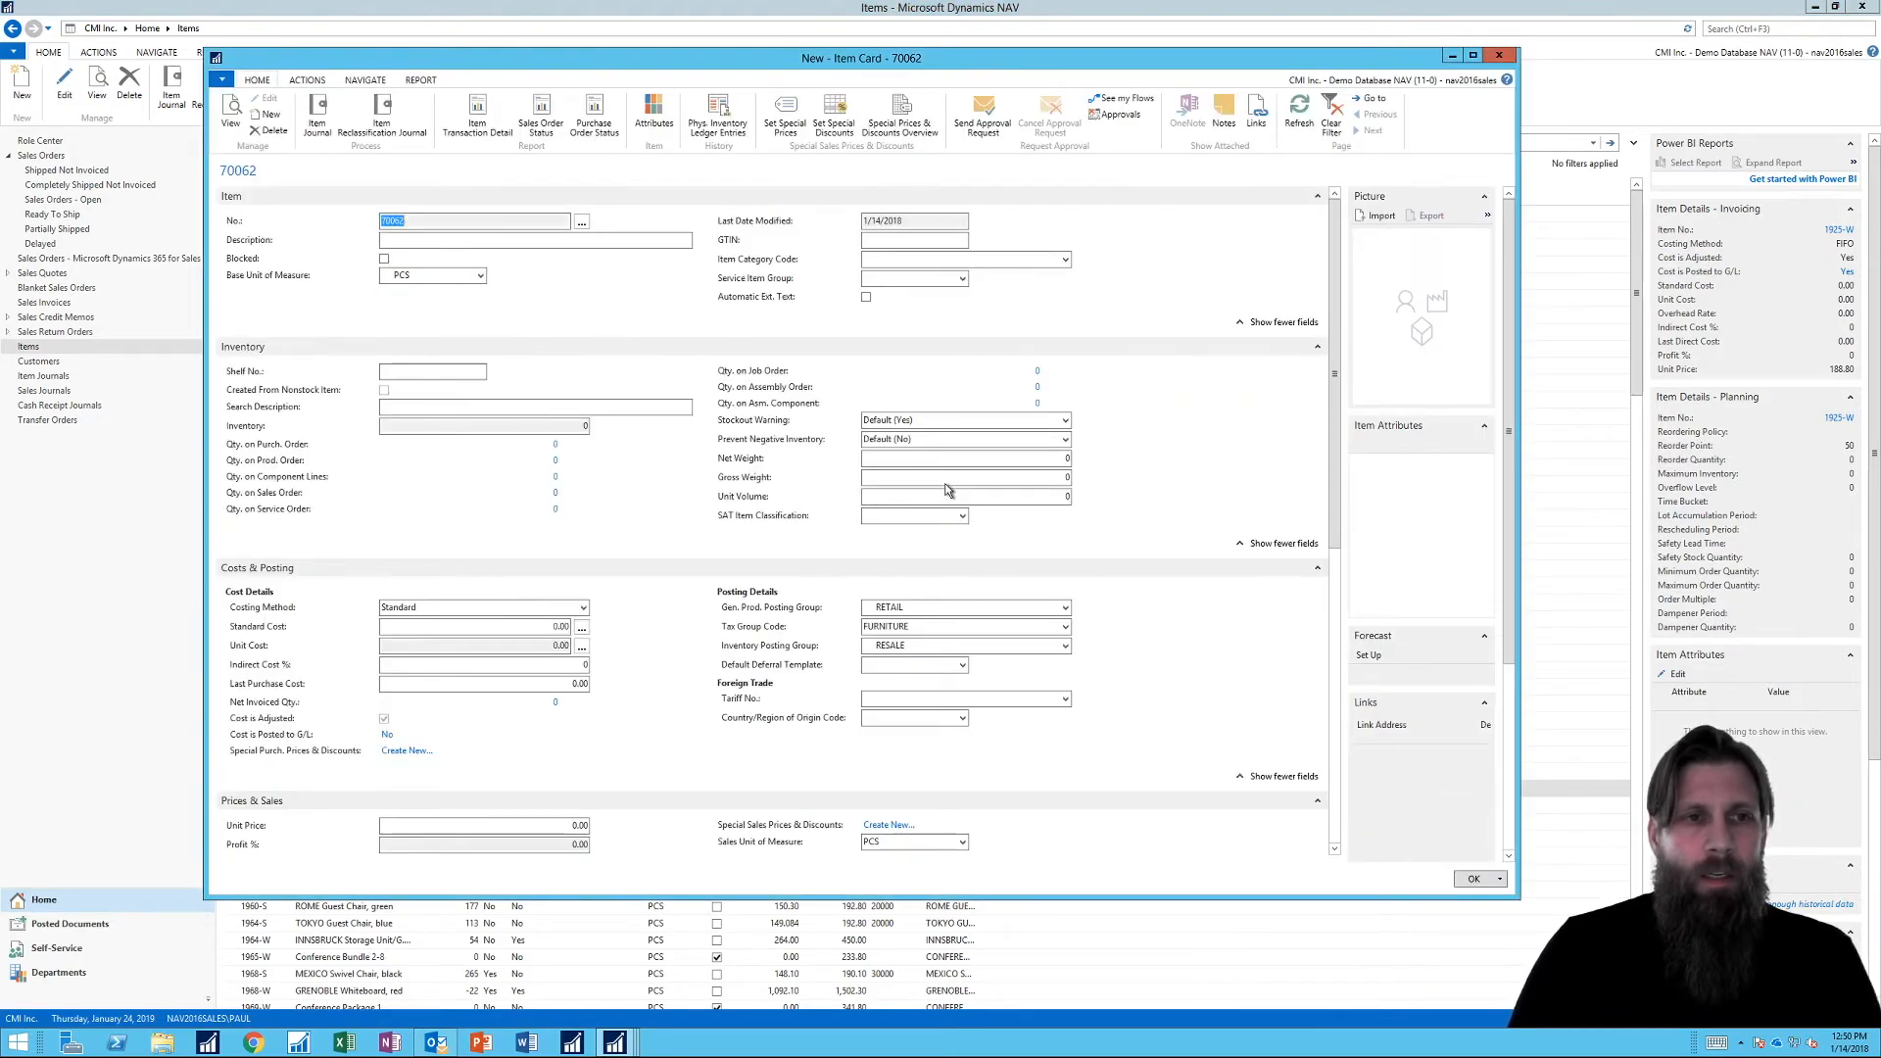
Step: Describe the new item as 2018 Special Coffee Cup and send an approval request for it
{"action": "left_click", "coordinate": [502, 240]}
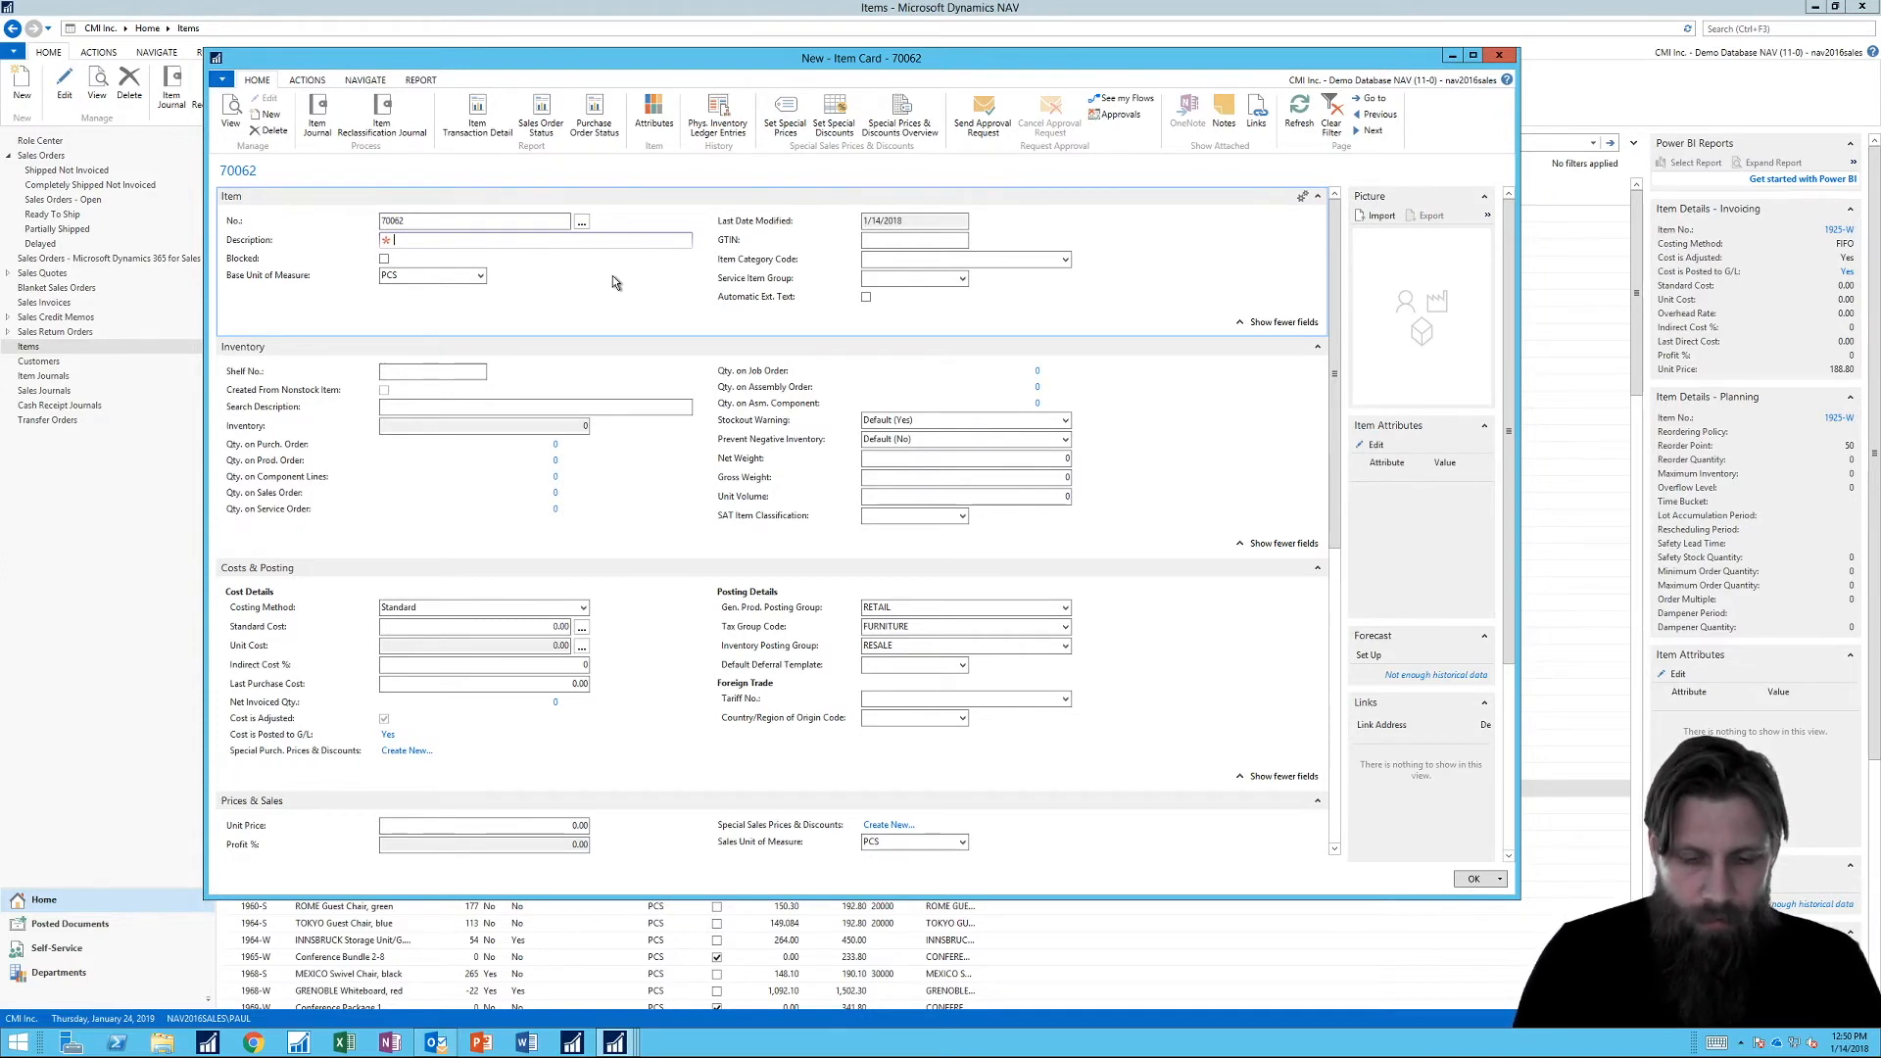
{"action": "type", "text": "2018"}
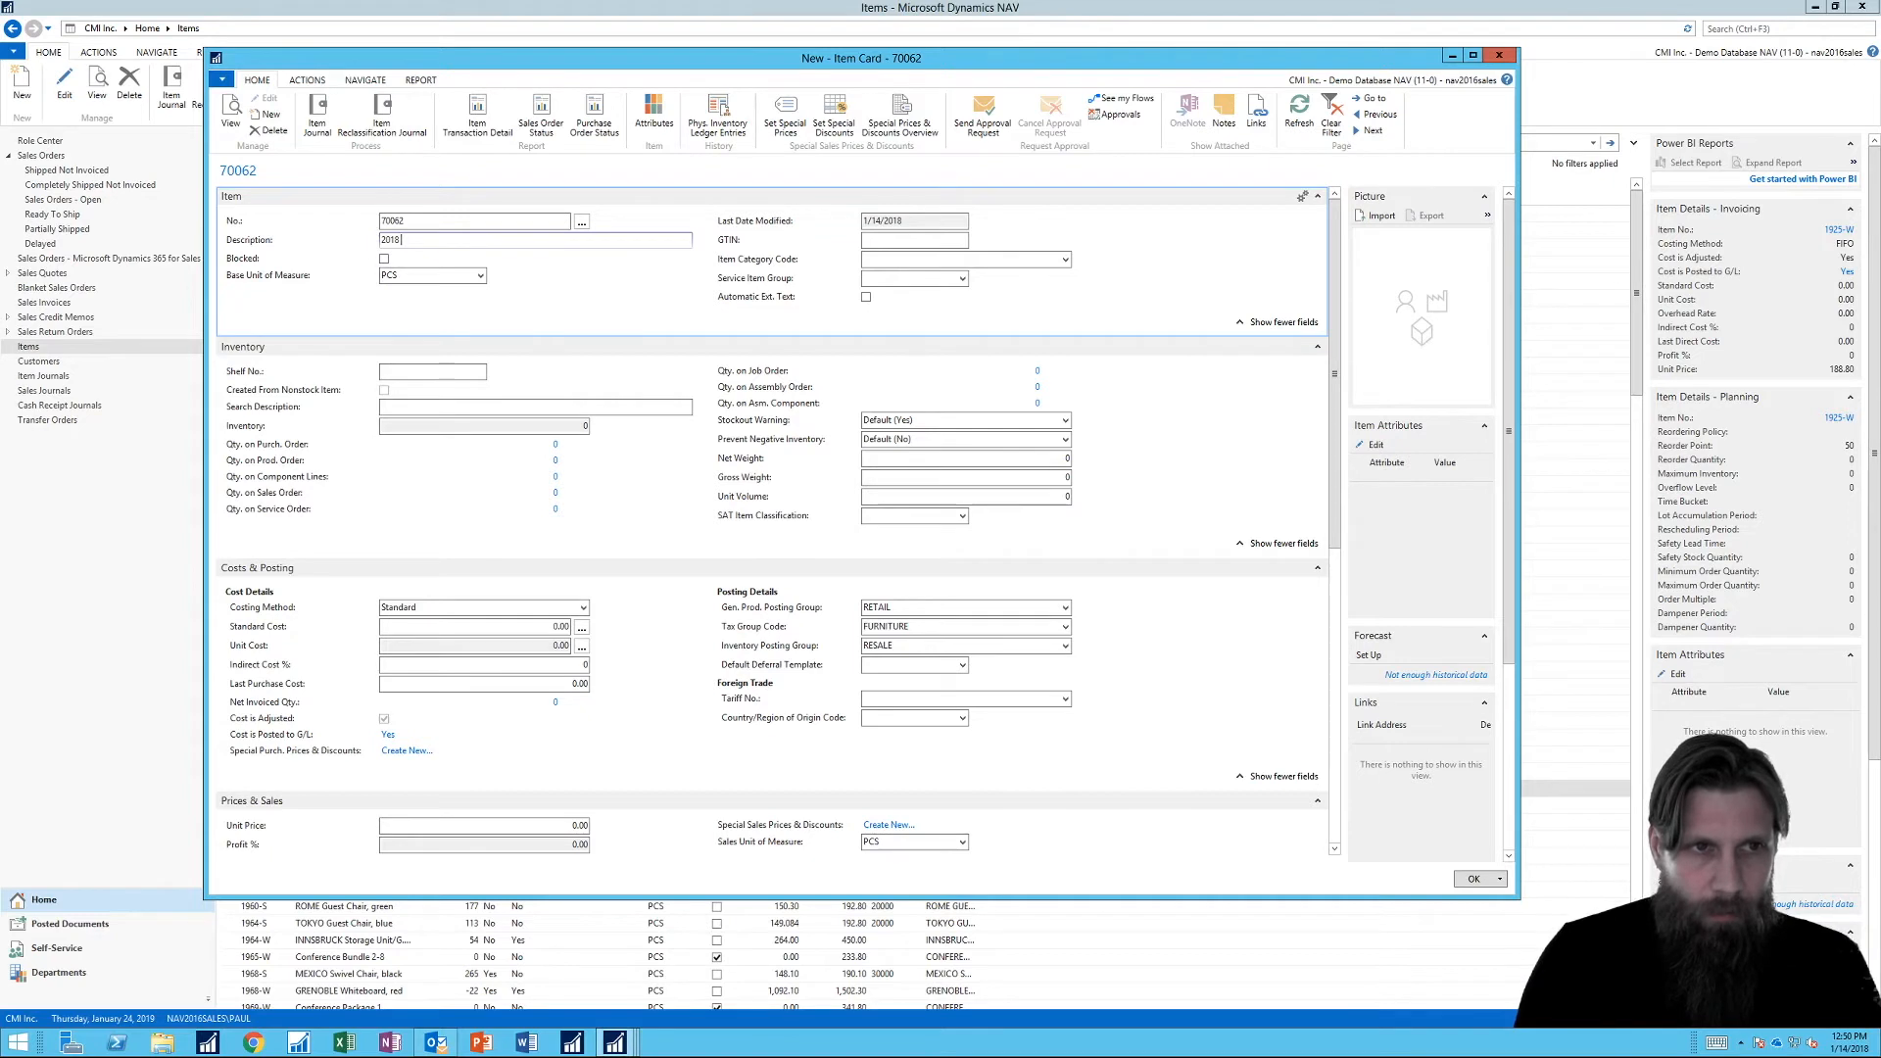
{"action": "type", "text": " Special Cof"}
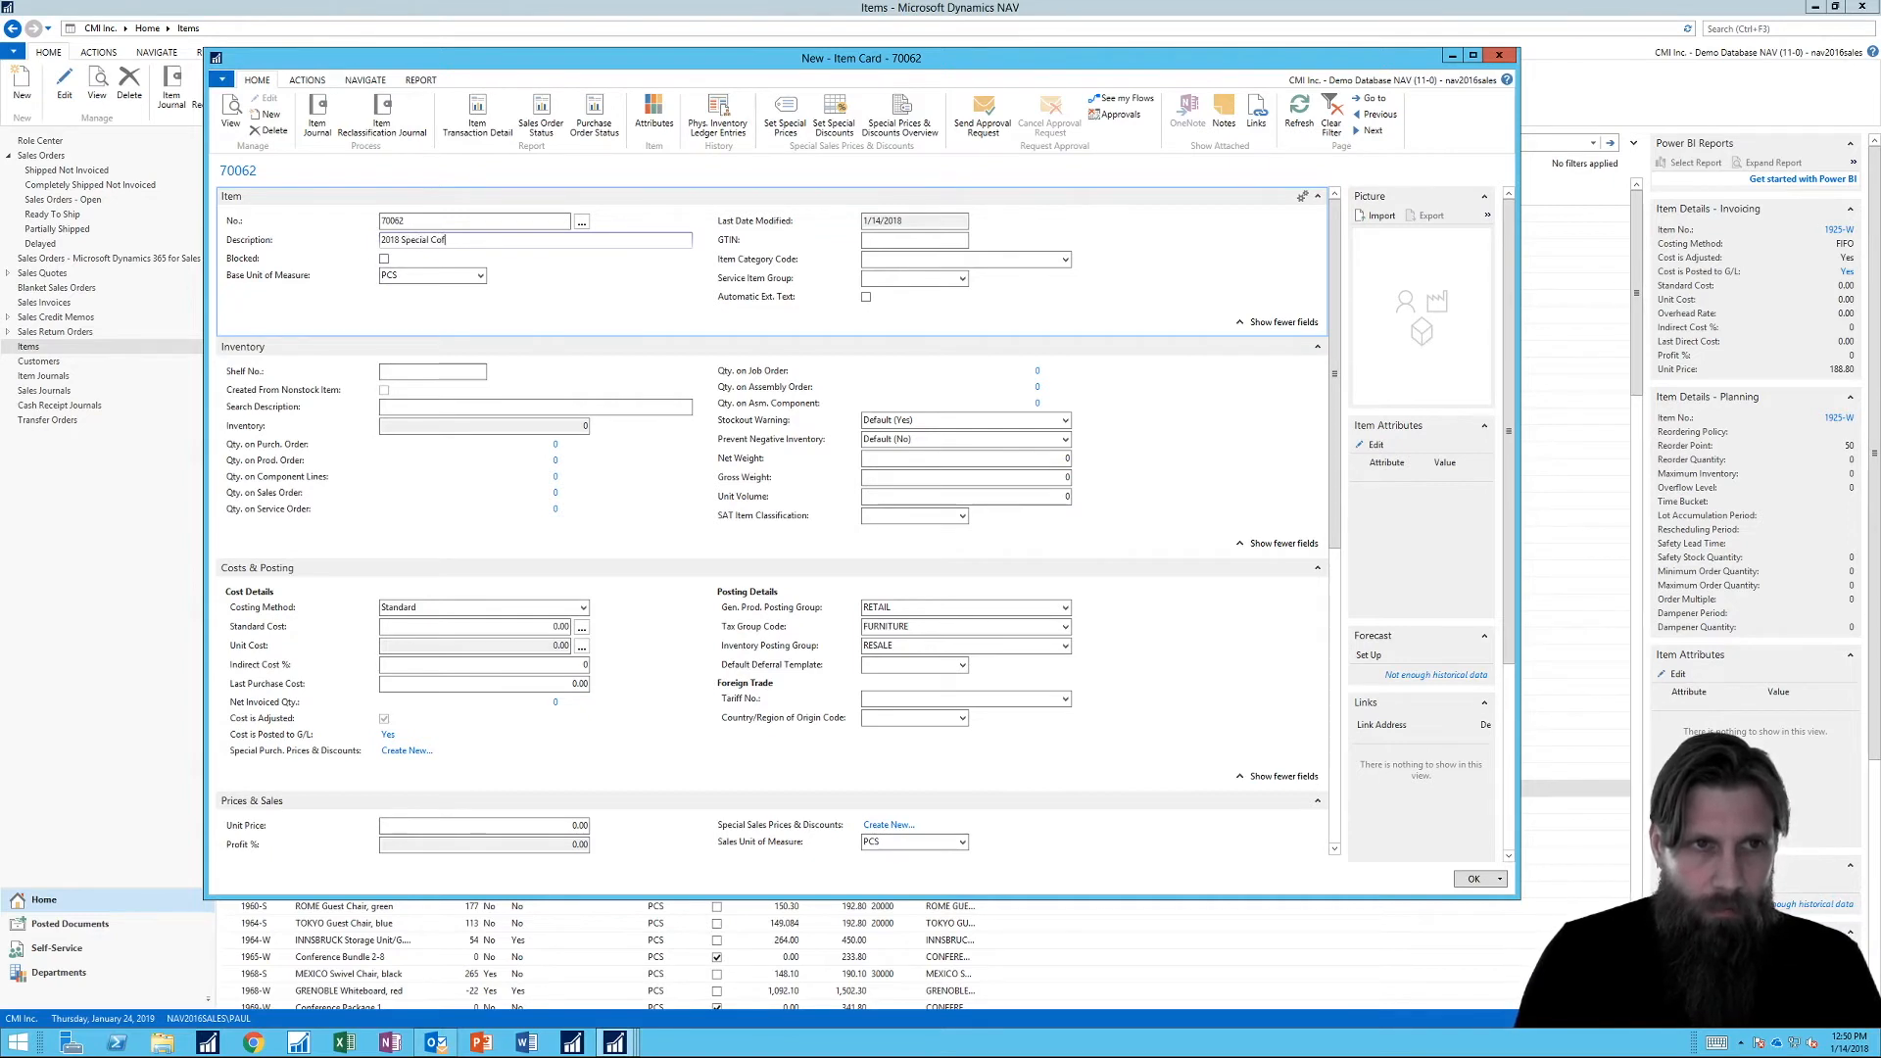
{"action": "type", "text": "fee Cup"}
{"action": "key", "text": "Tab"}
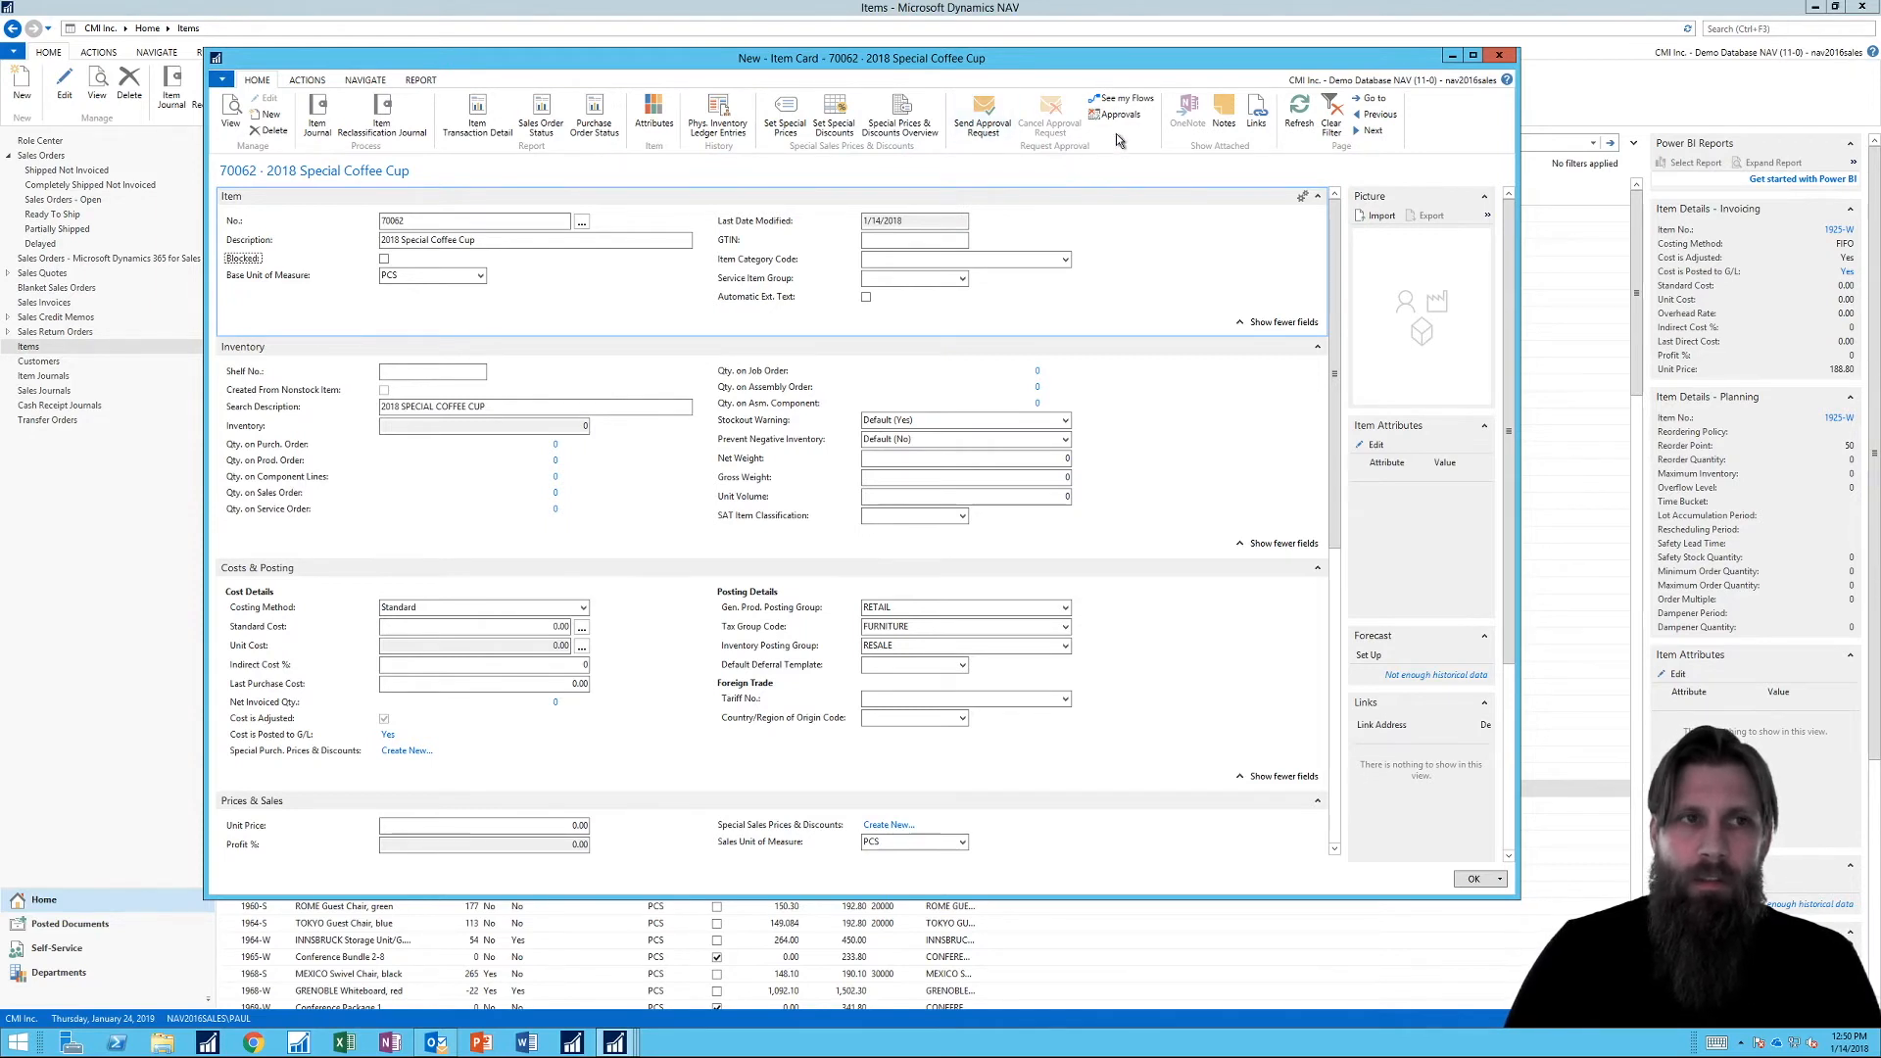
{"action": "left_click", "coordinate": [984, 116]}
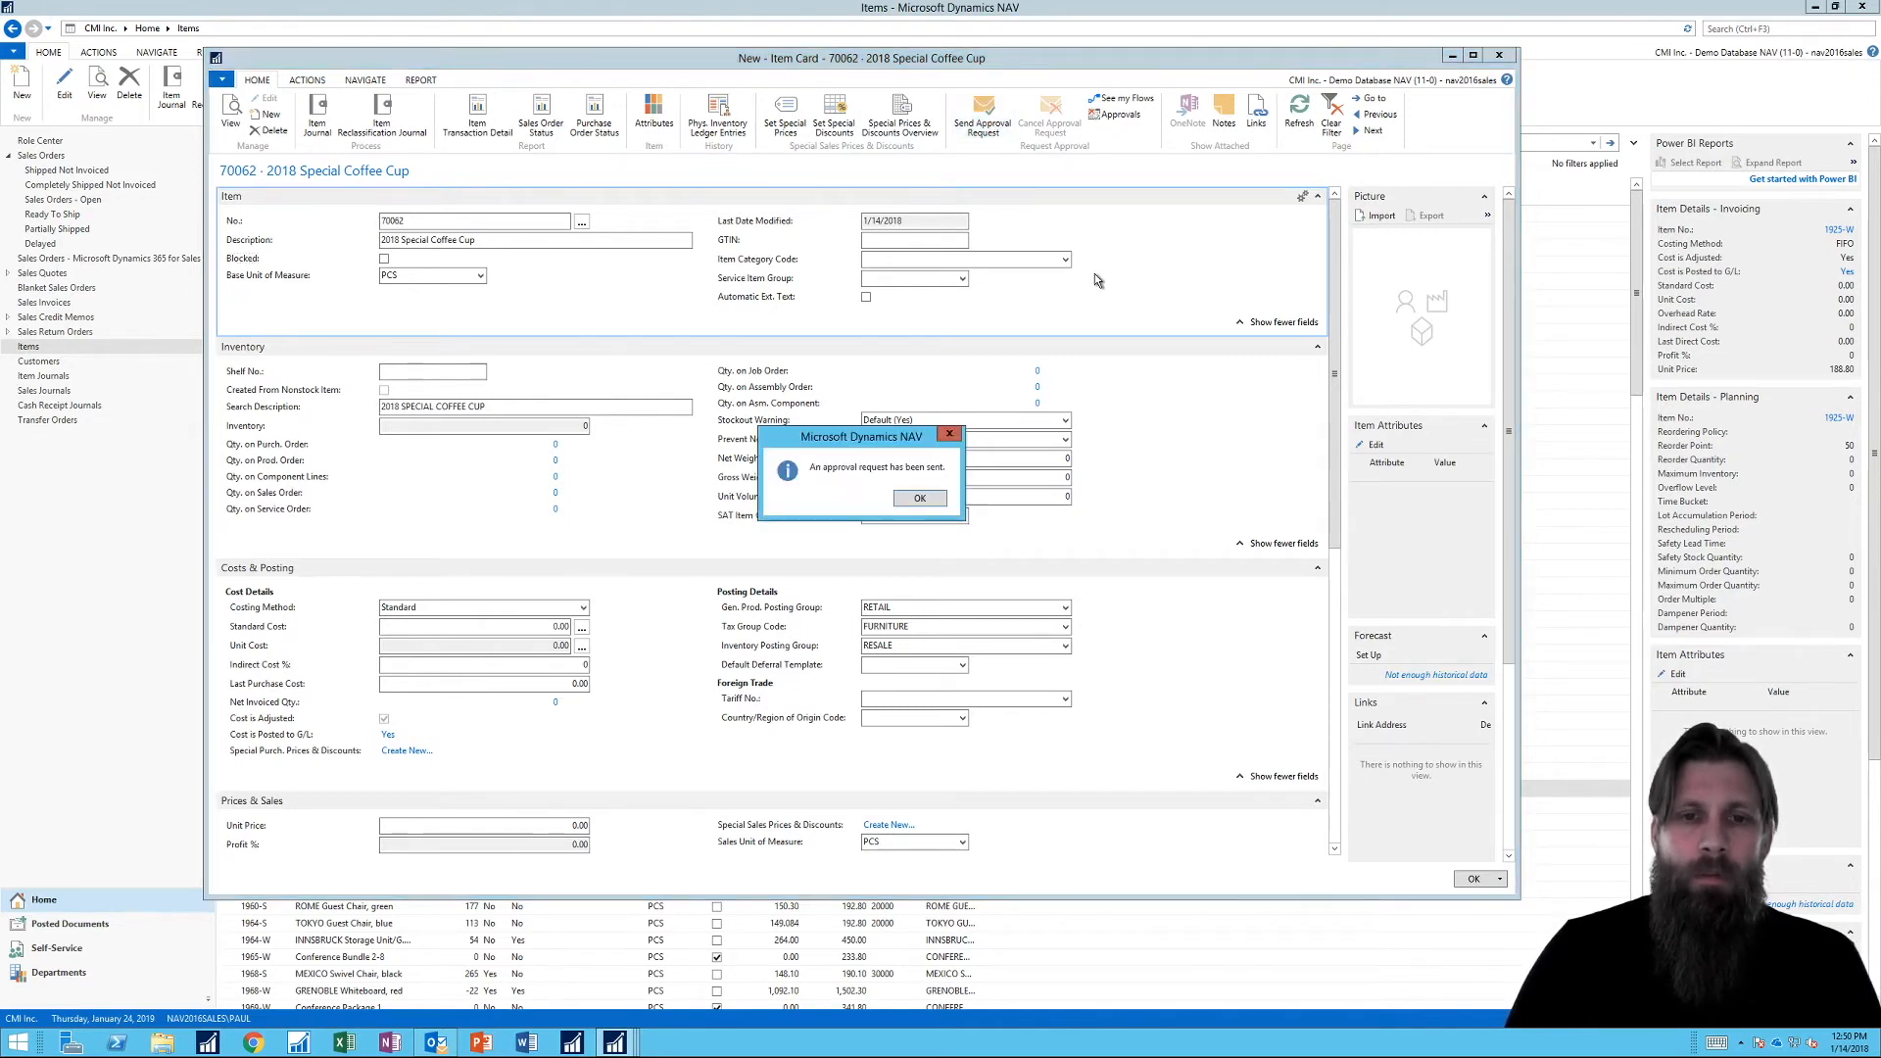
{"action": "left_click", "coordinate": [936, 499]}
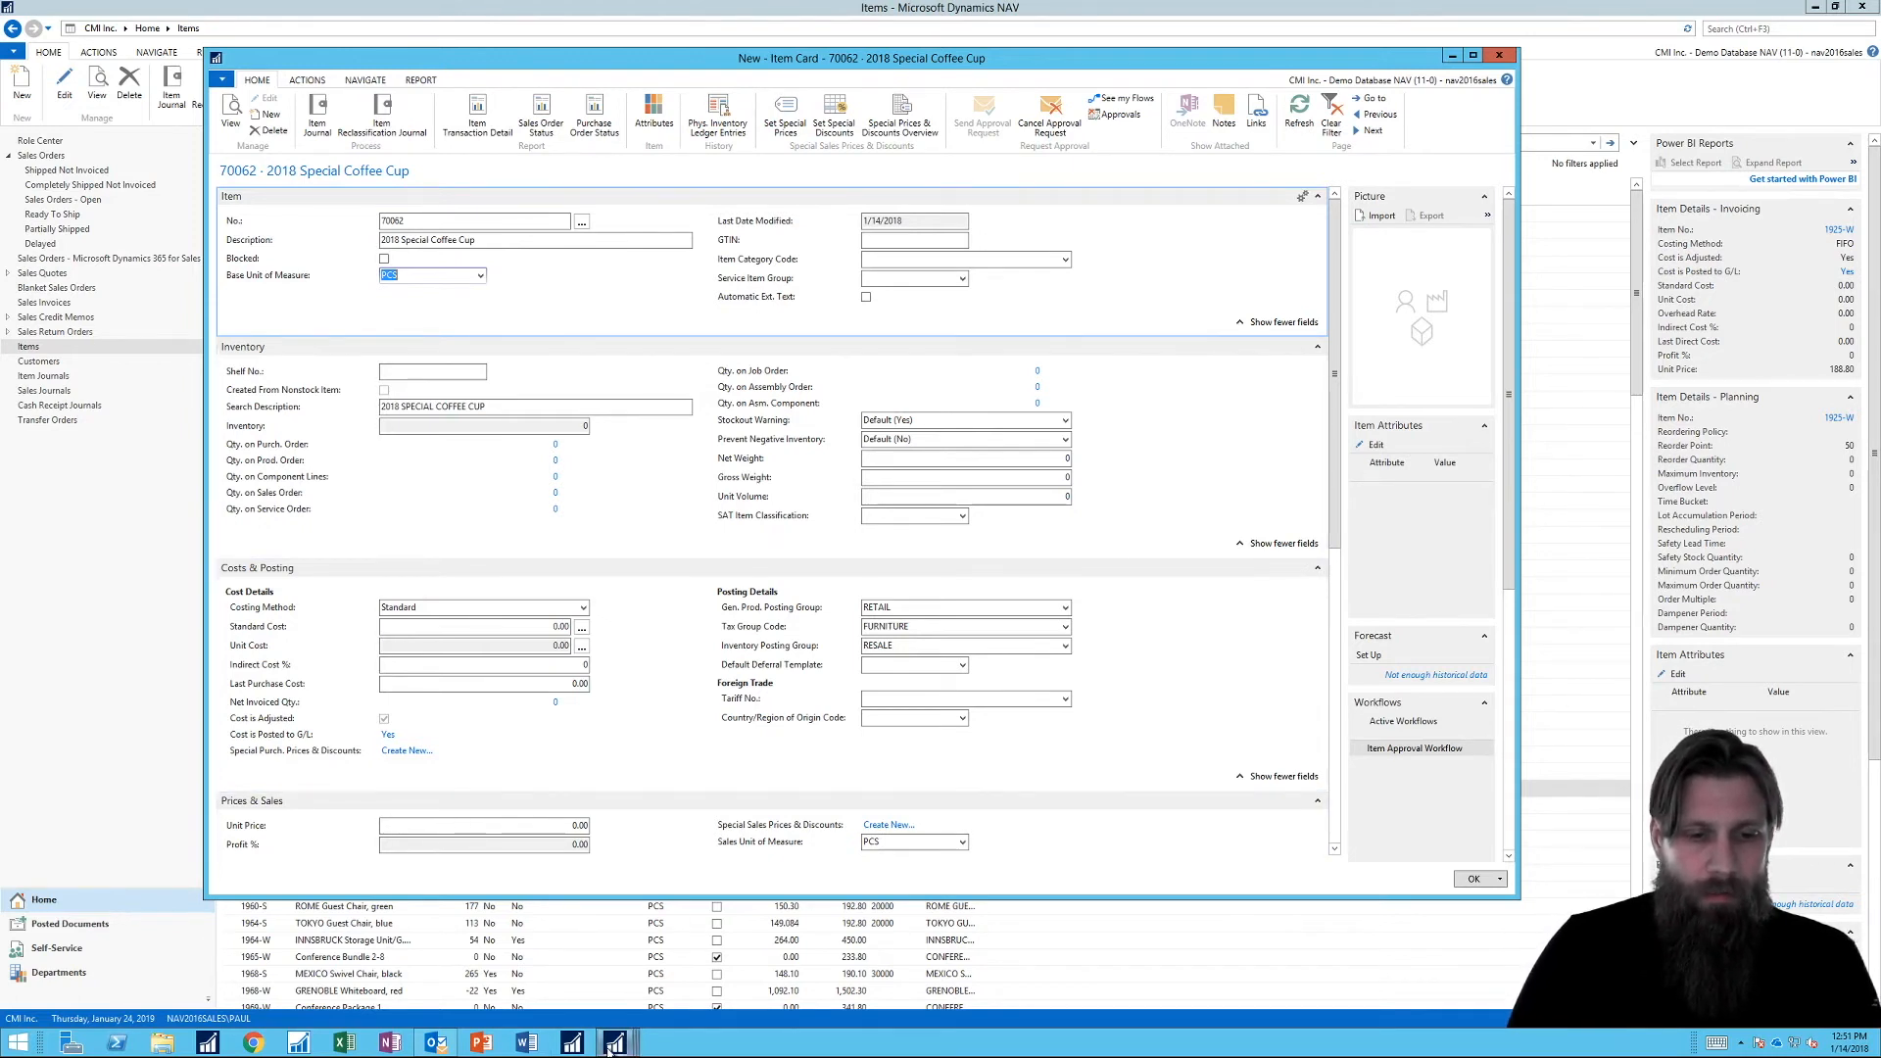
Step: Switch to the approver's Workflows session, return to its Role Center, and open the Approval Request Entries under Financial Management/Receivables
{"action": "mouse_move", "coordinate": [613, 1045]}
{"action": "mouse_move", "coordinate": [561, 964]}
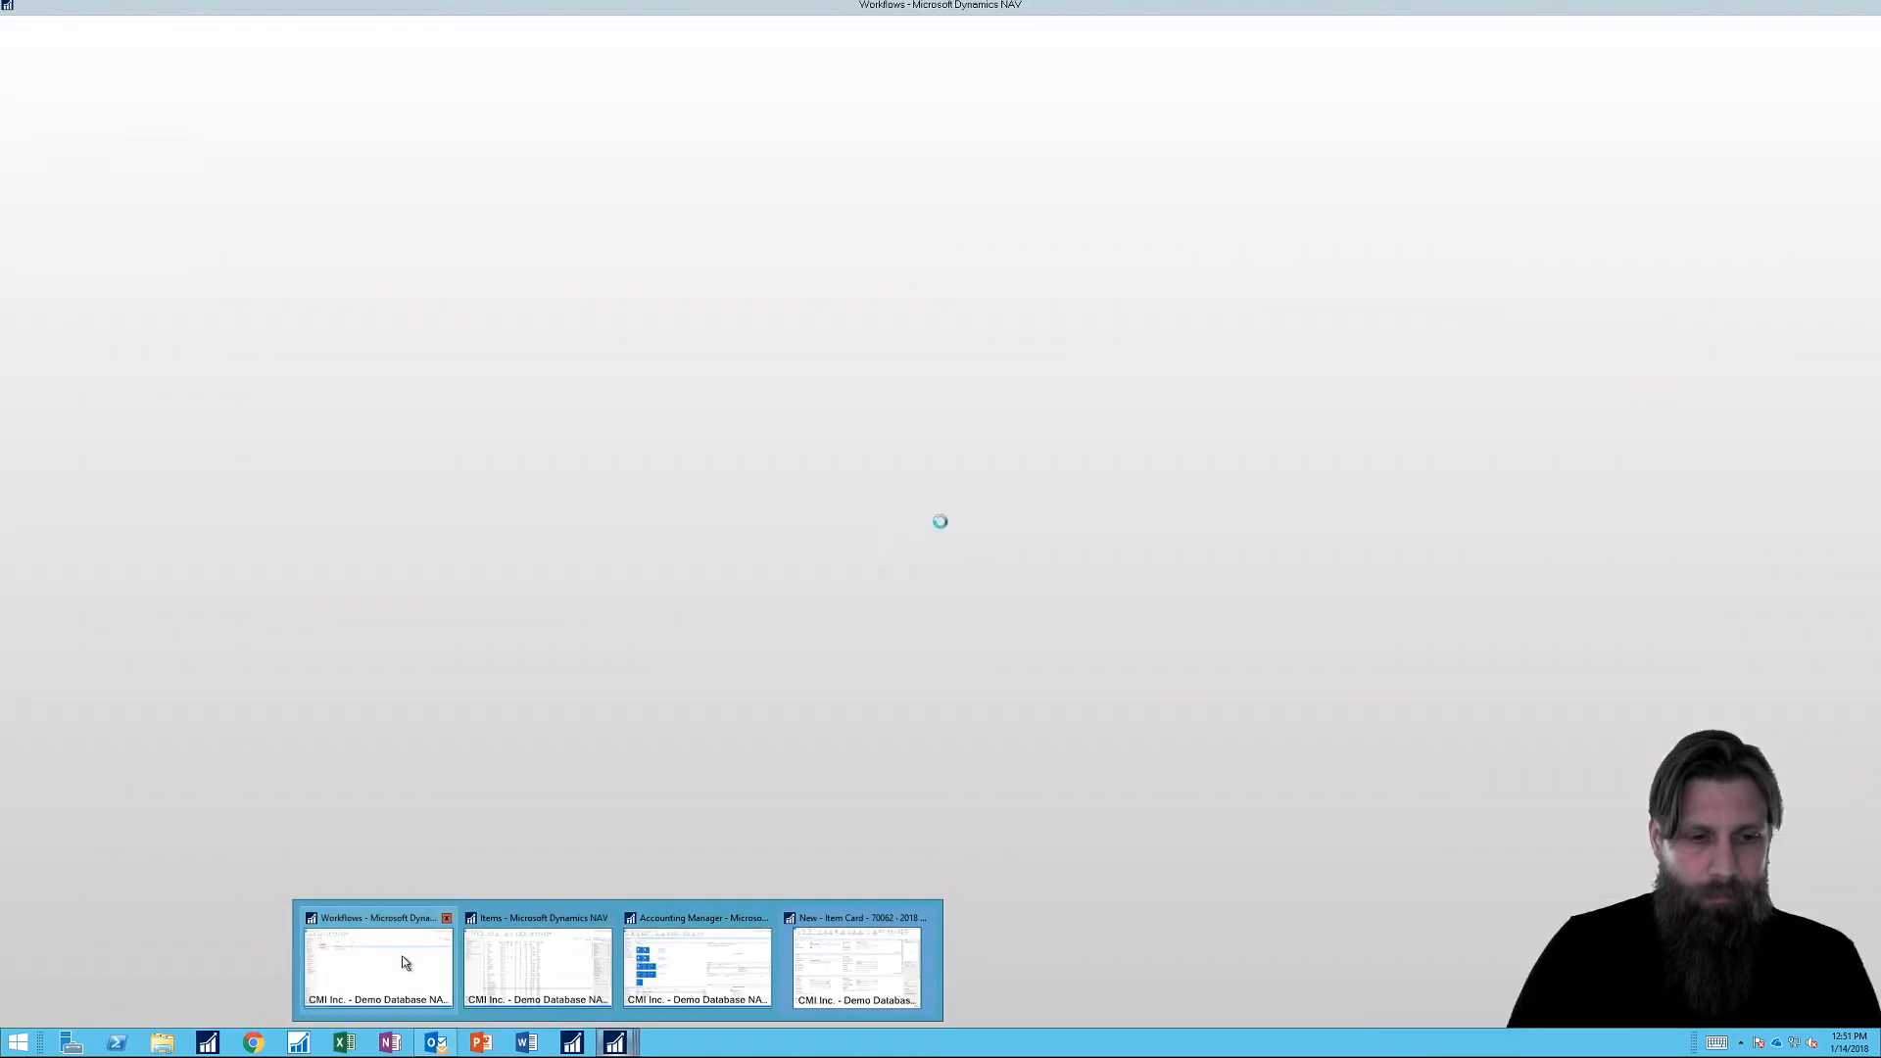
{"action": "left_click", "coordinate": [402, 959]}
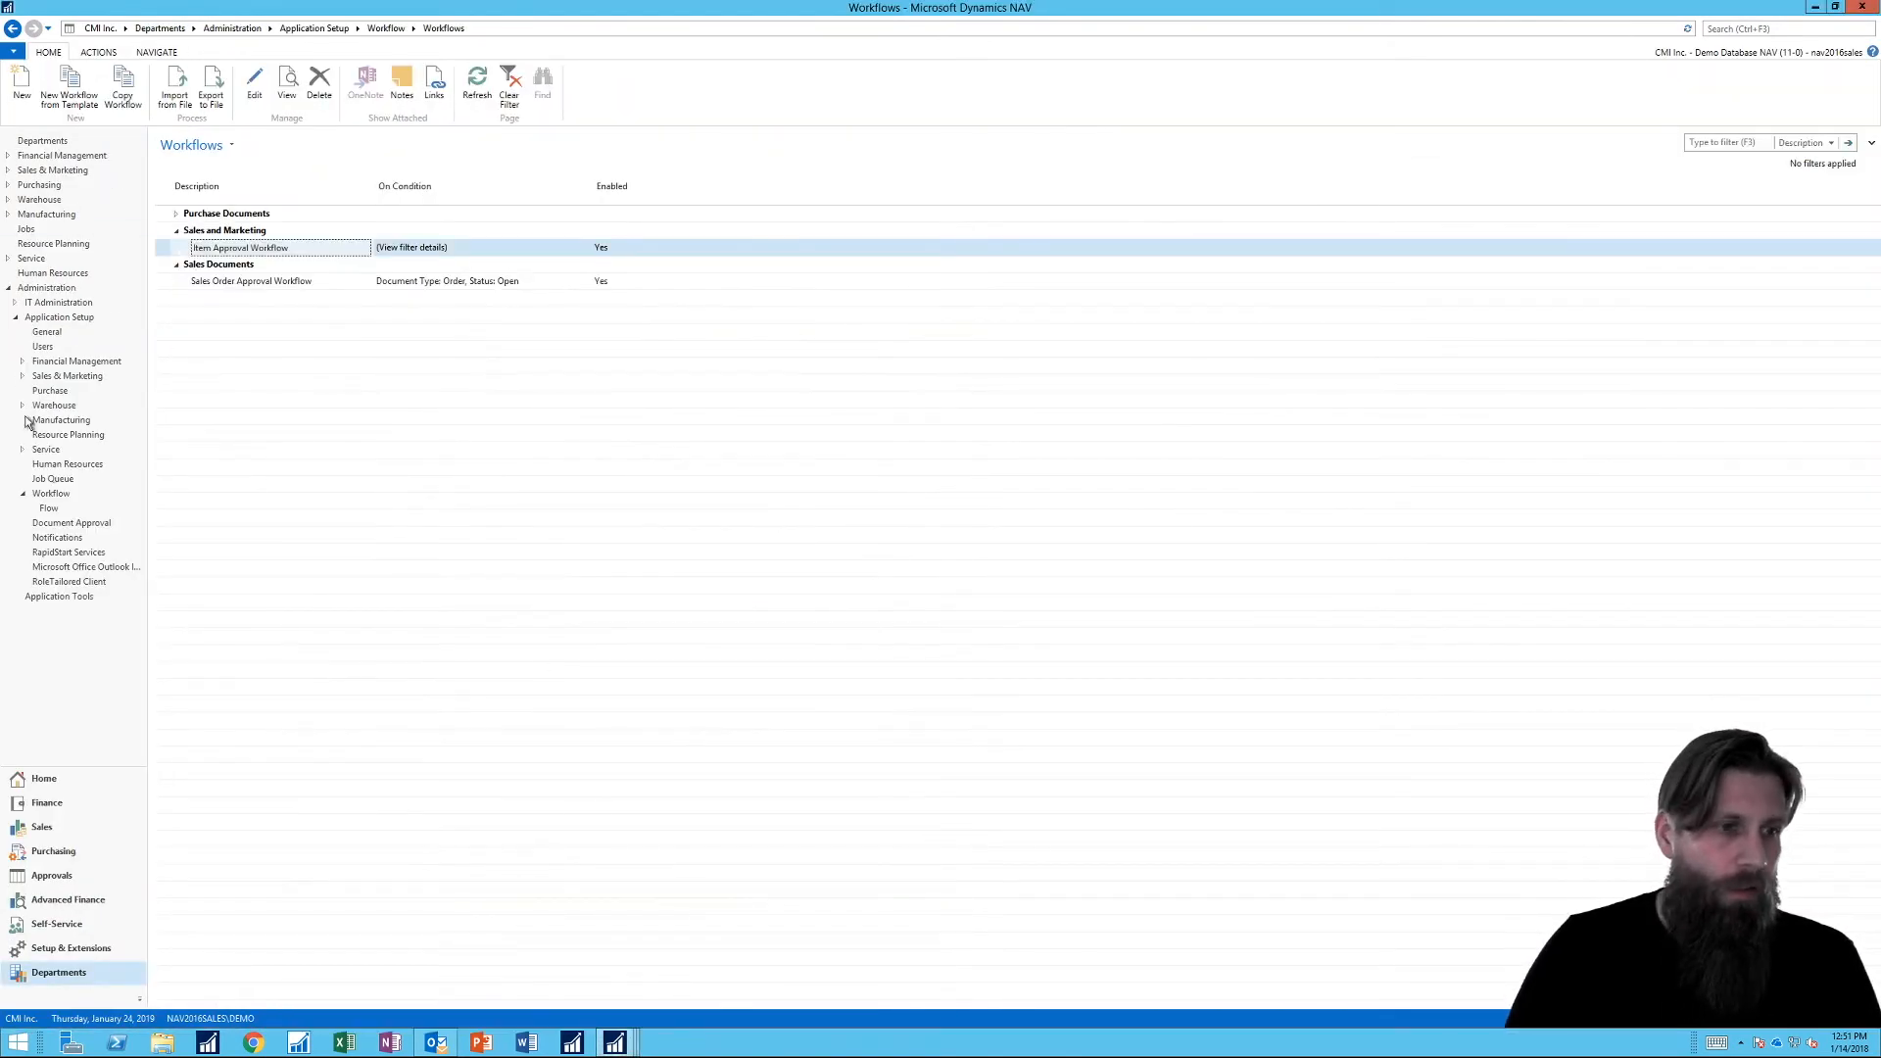
{"action": "left_click", "coordinate": [44, 778]}
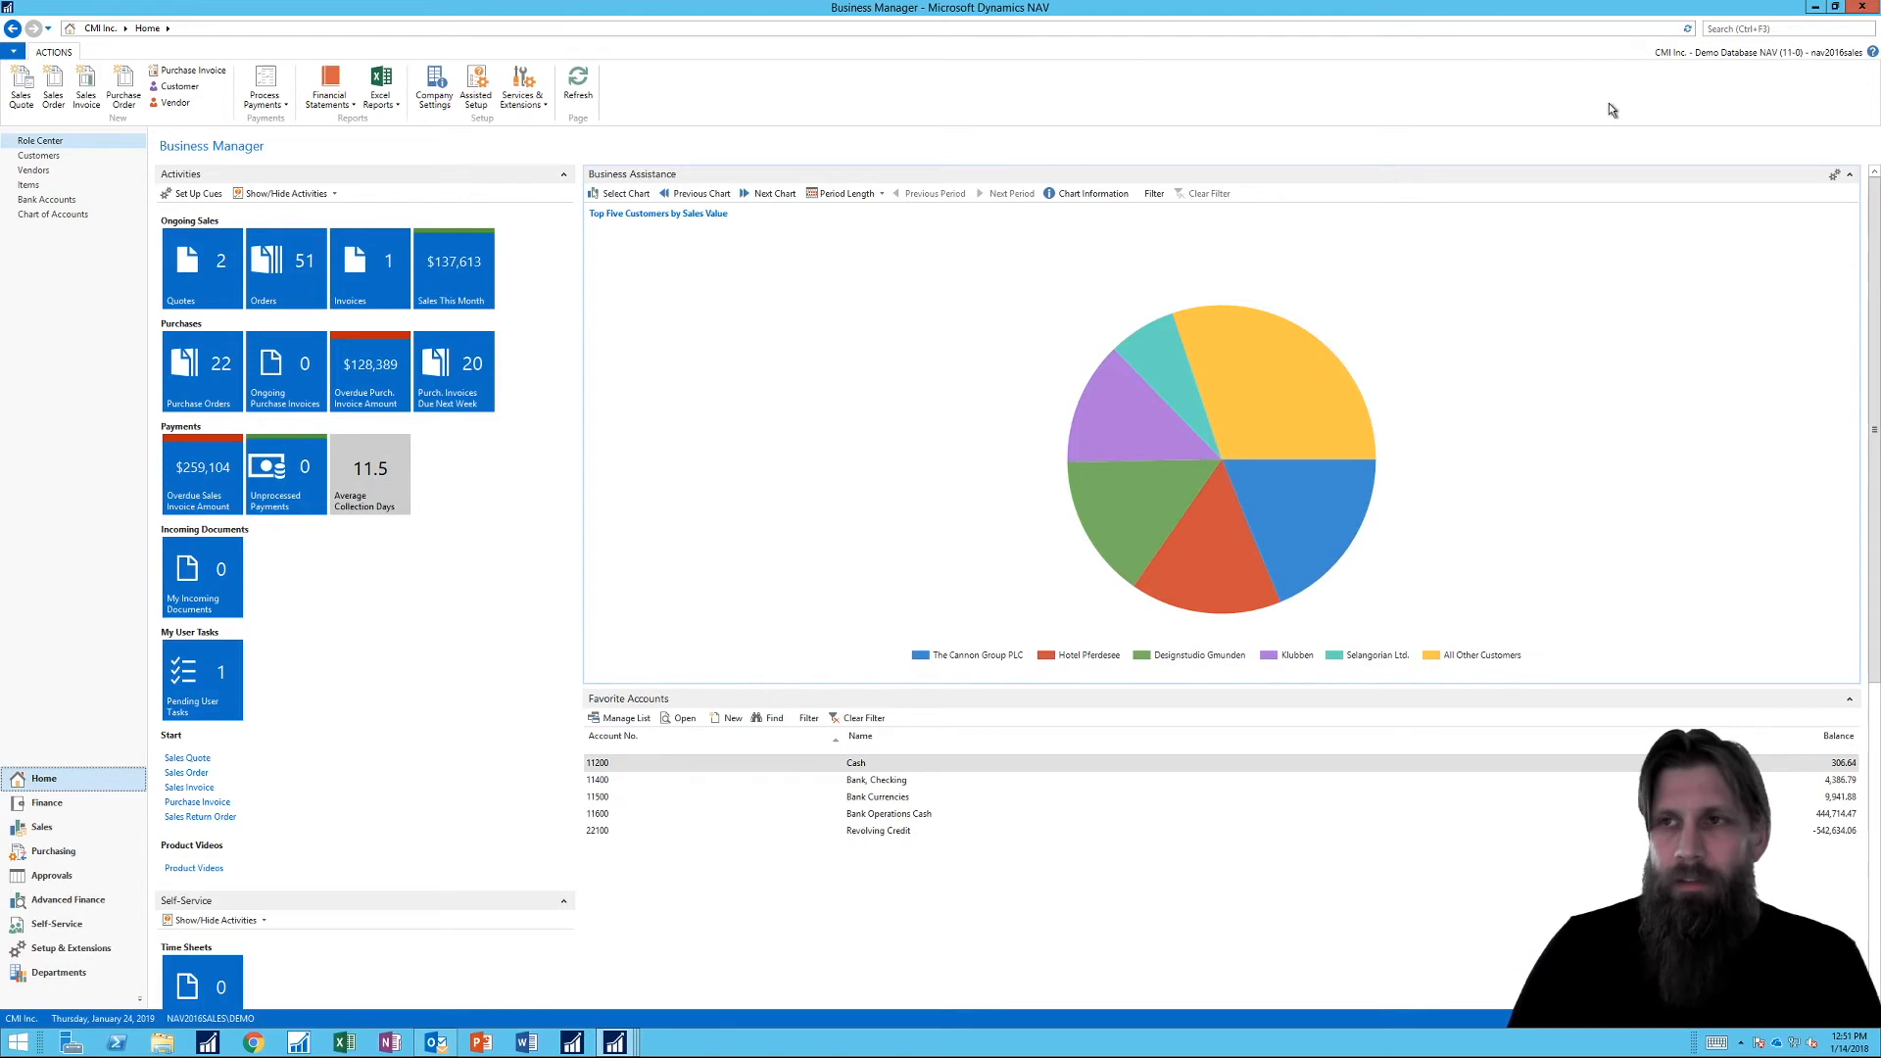
{"action": "left_click", "coordinate": [1774, 28]}
{"action": "type", "text": "approval re"}
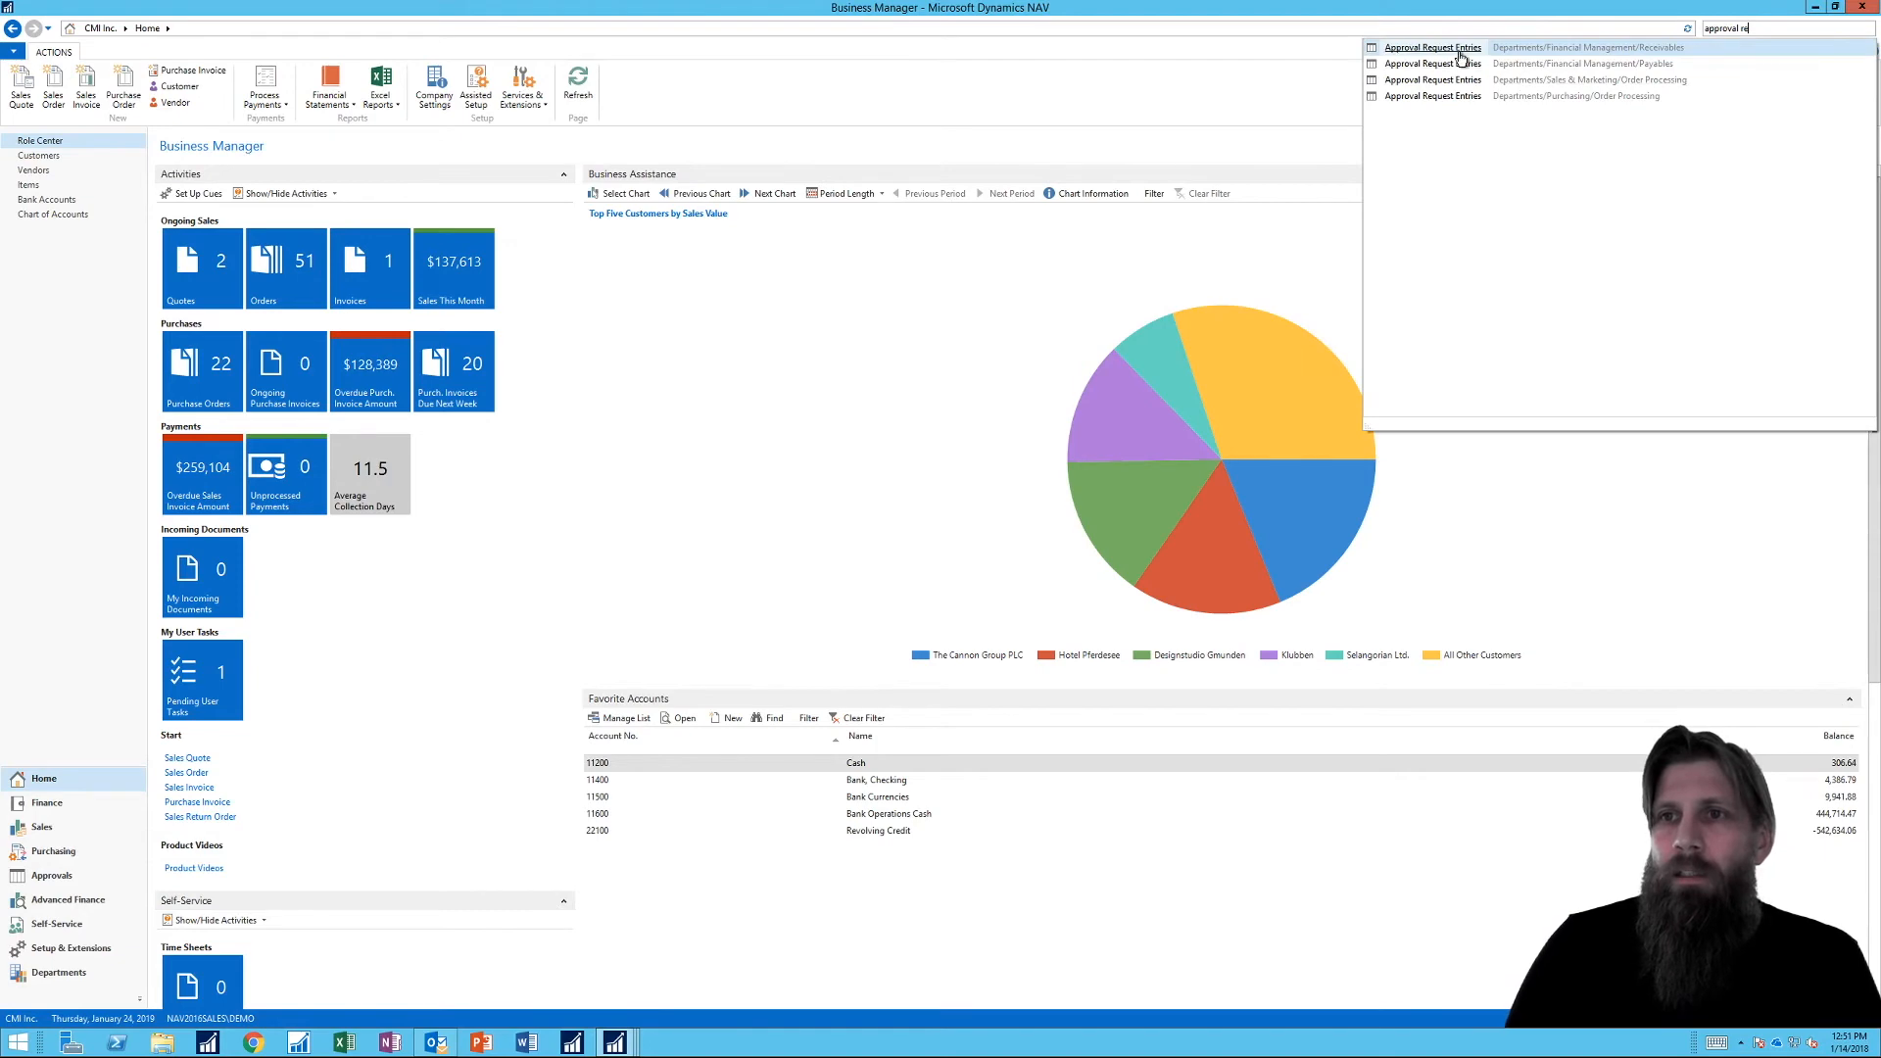
{"action": "left_click", "coordinate": [1460, 49]}
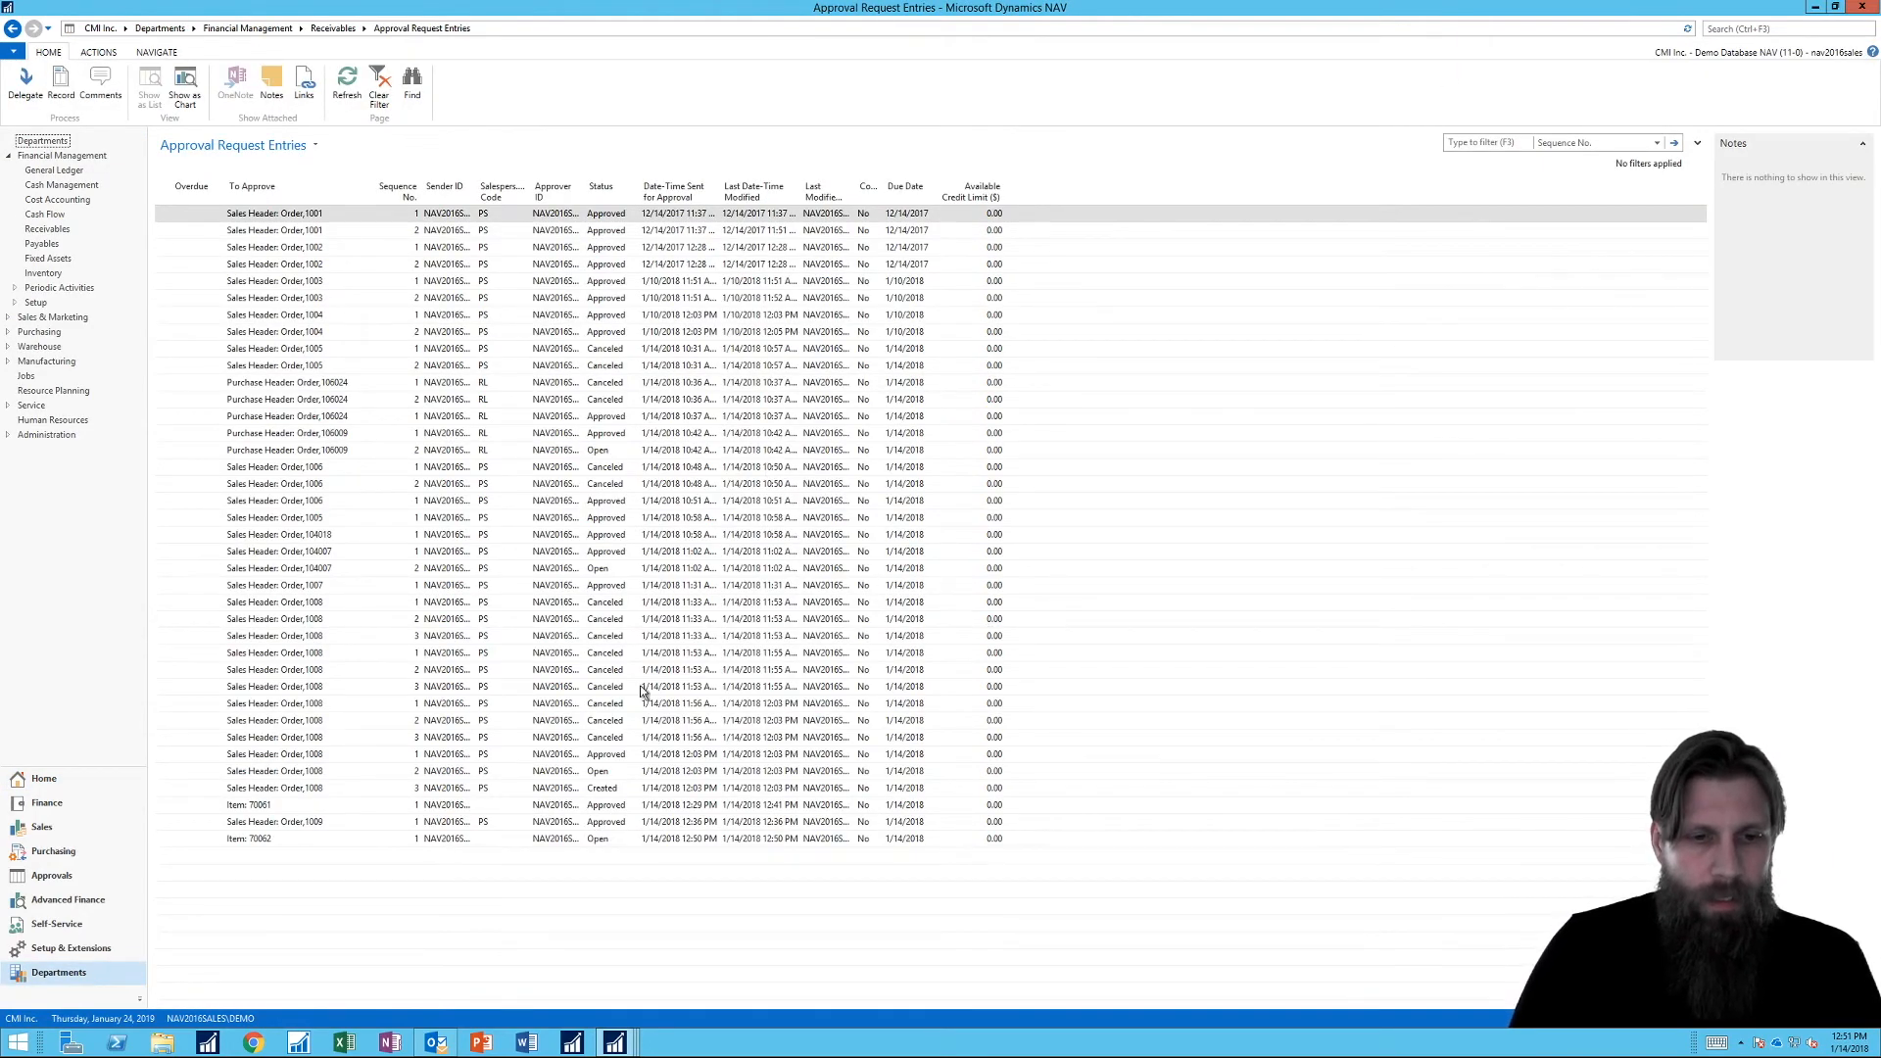
Step: Widen the Approver ID and Sender ID columns and sort the approval request entries by date-time sent for approval, newest first
{"action": "left_click_drag", "start_coordinate": [584, 185], "coordinate": [634, 185]}
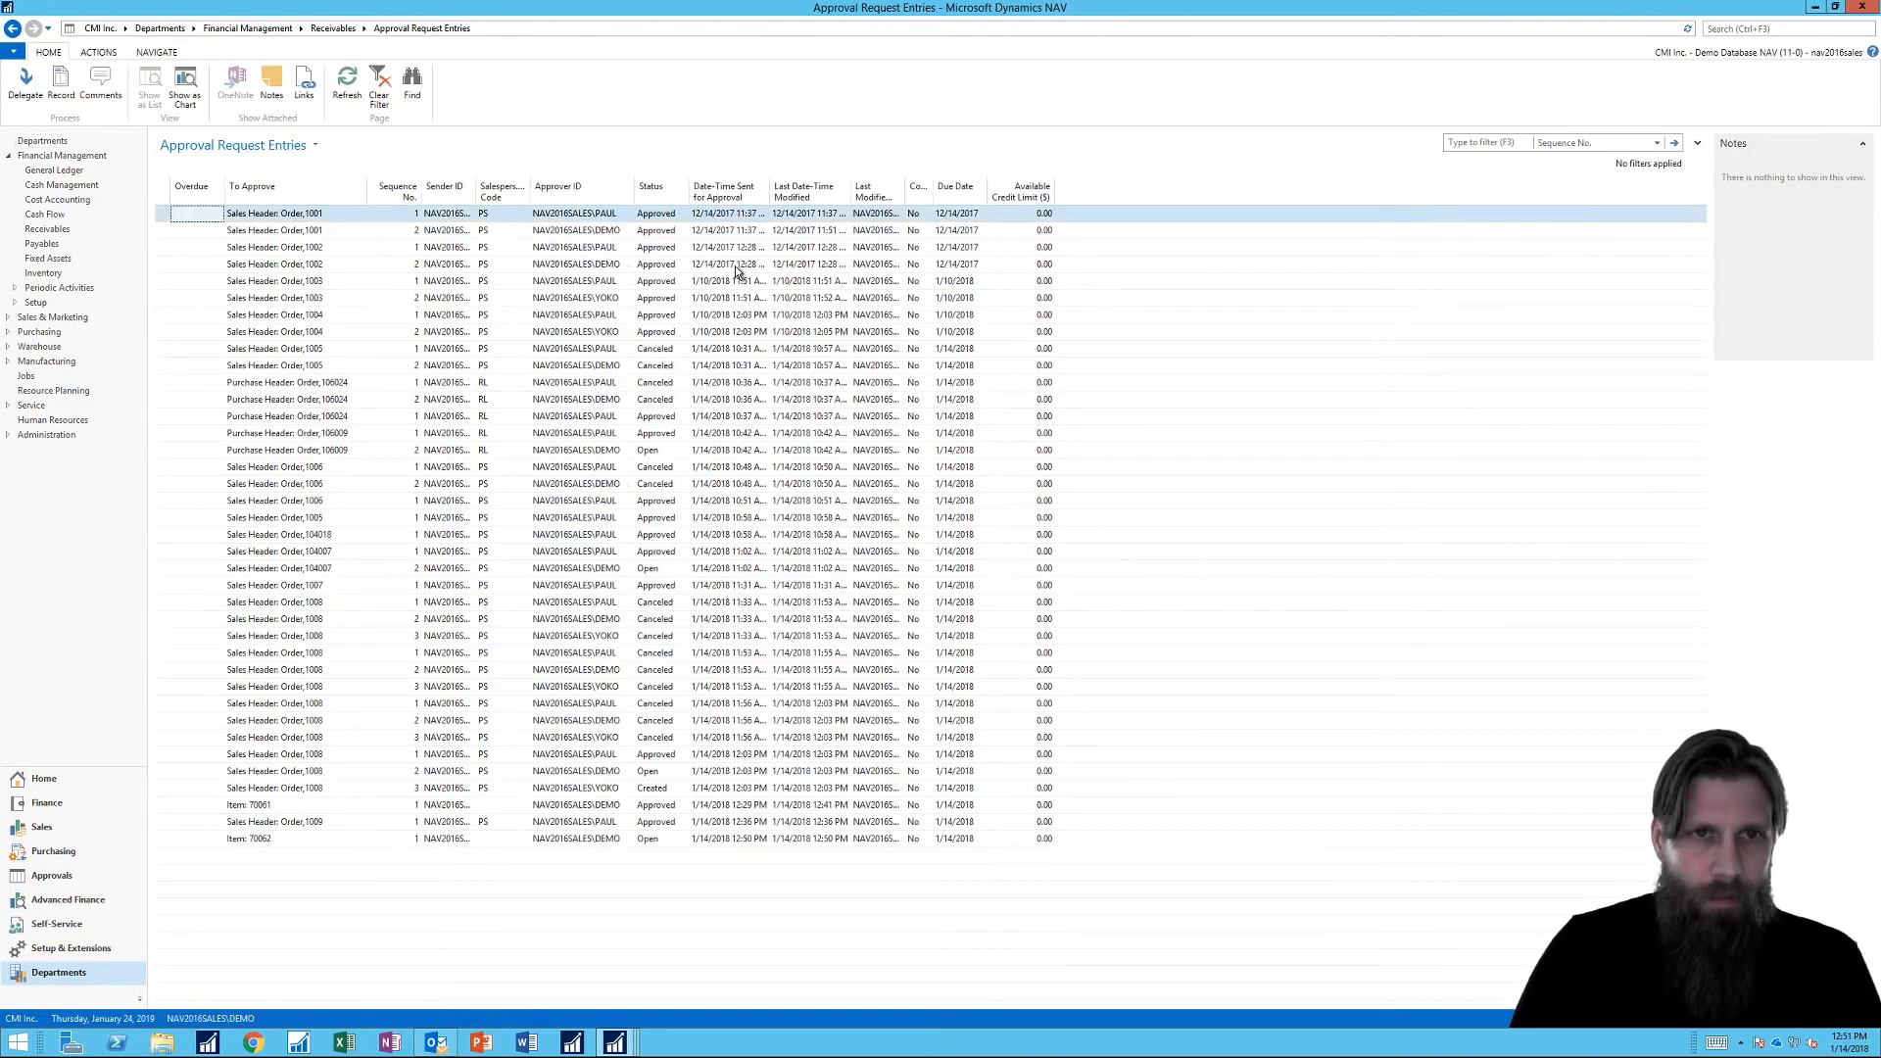
{"action": "left_click", "coordinate": [726, 193]}
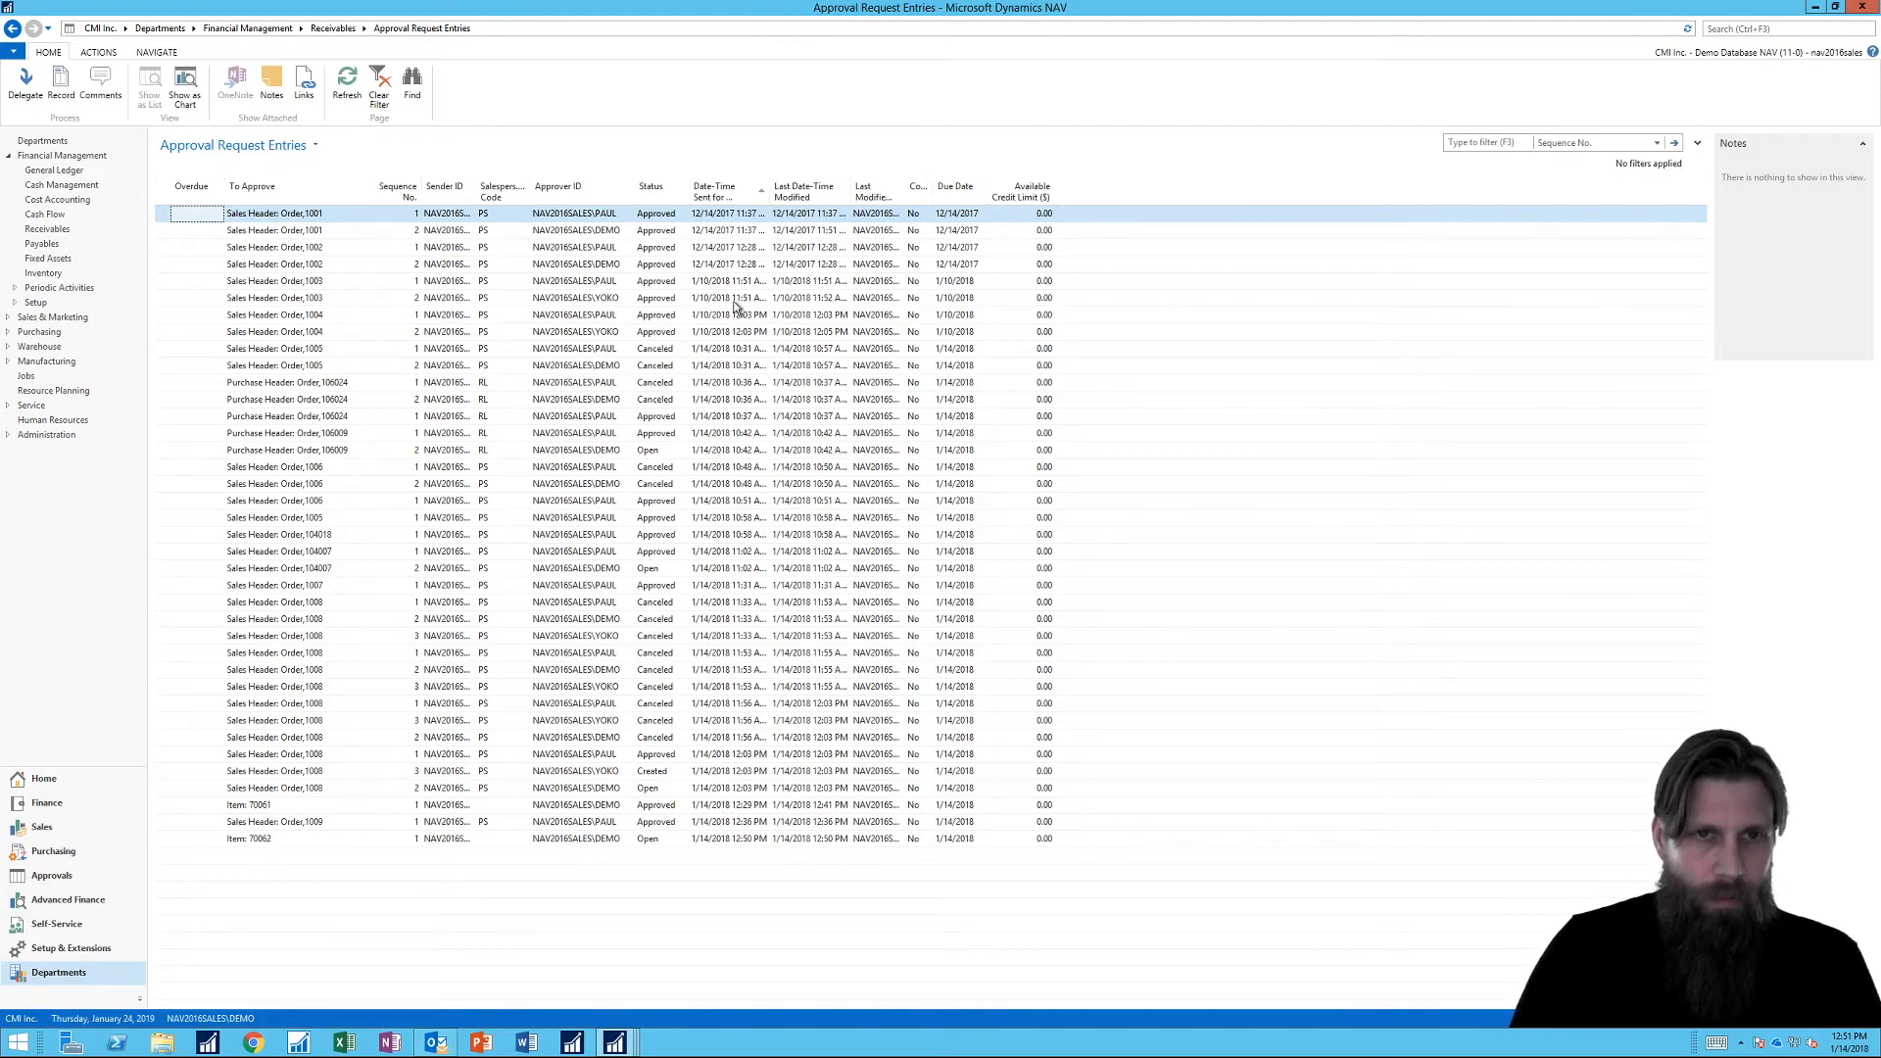
{"action": "left_click", "coordinate": [743, 192]}
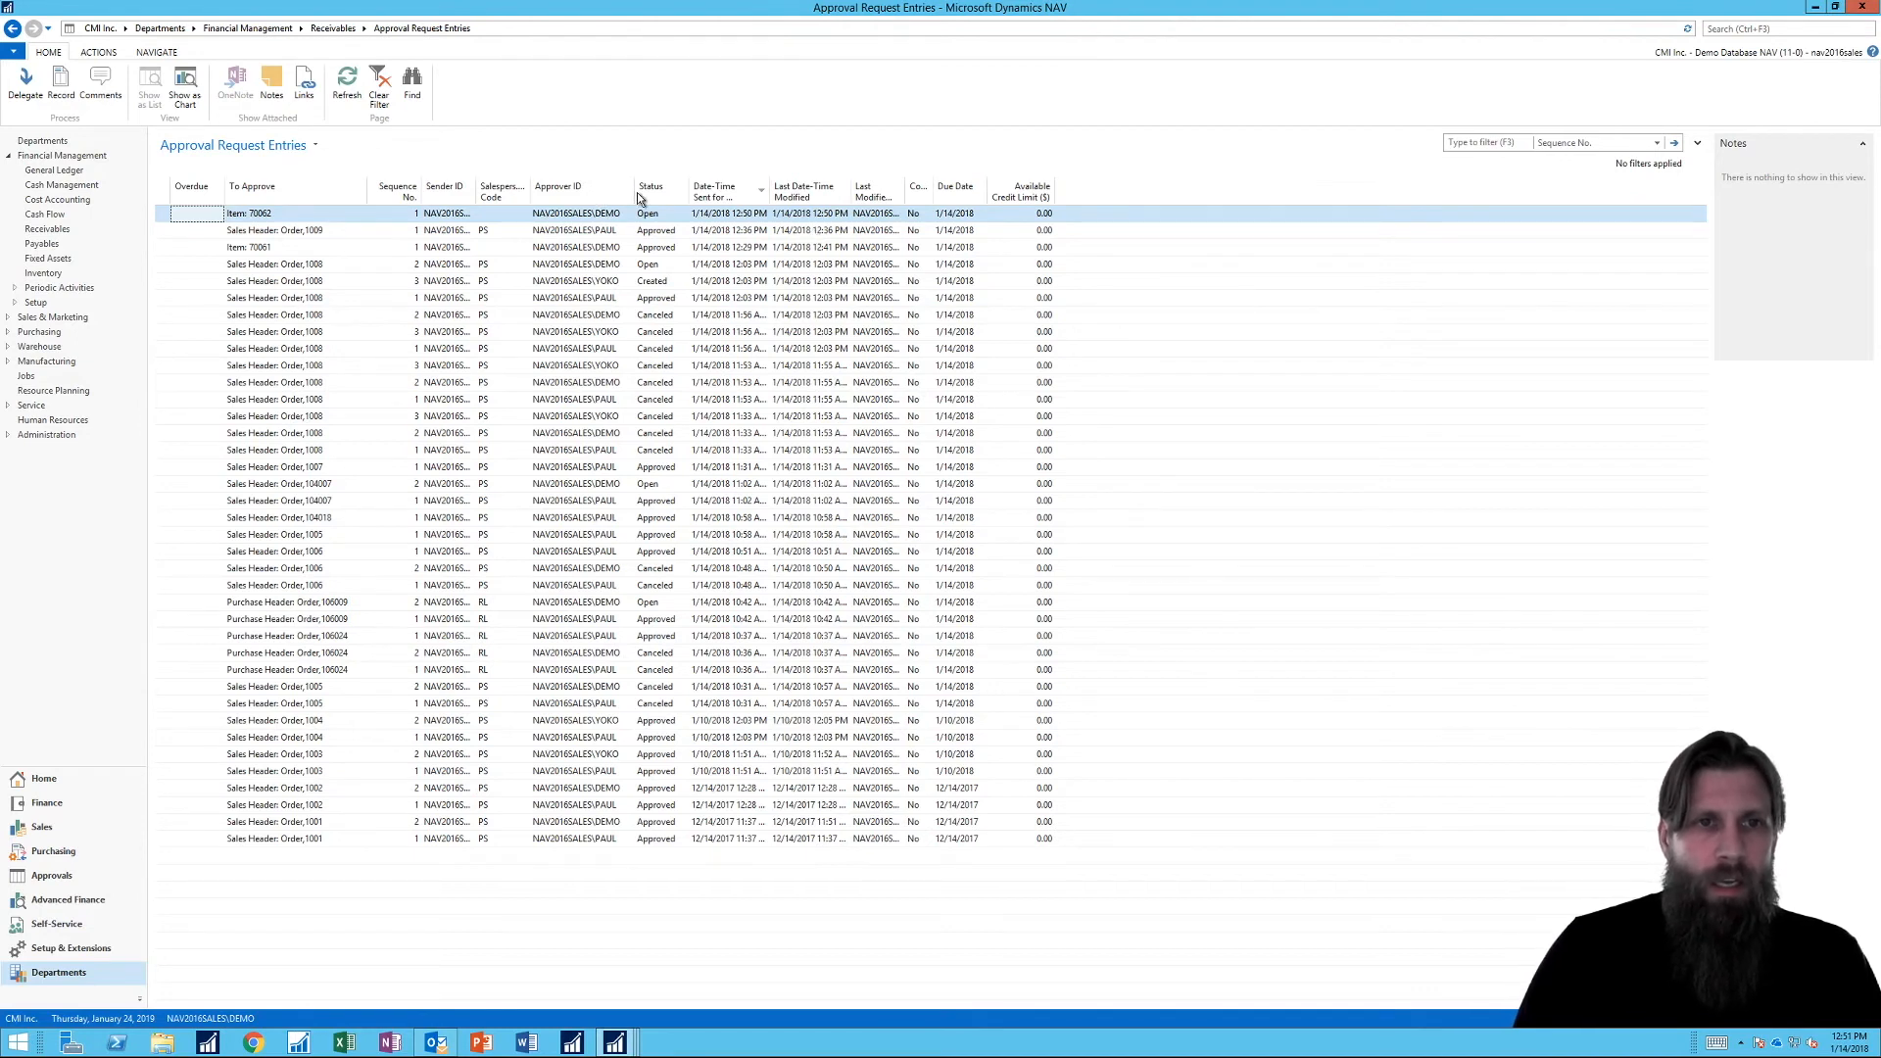
{"action": "left_click_drag", "start_coordinate": [634, 188], "coordinate": [681, 188]}
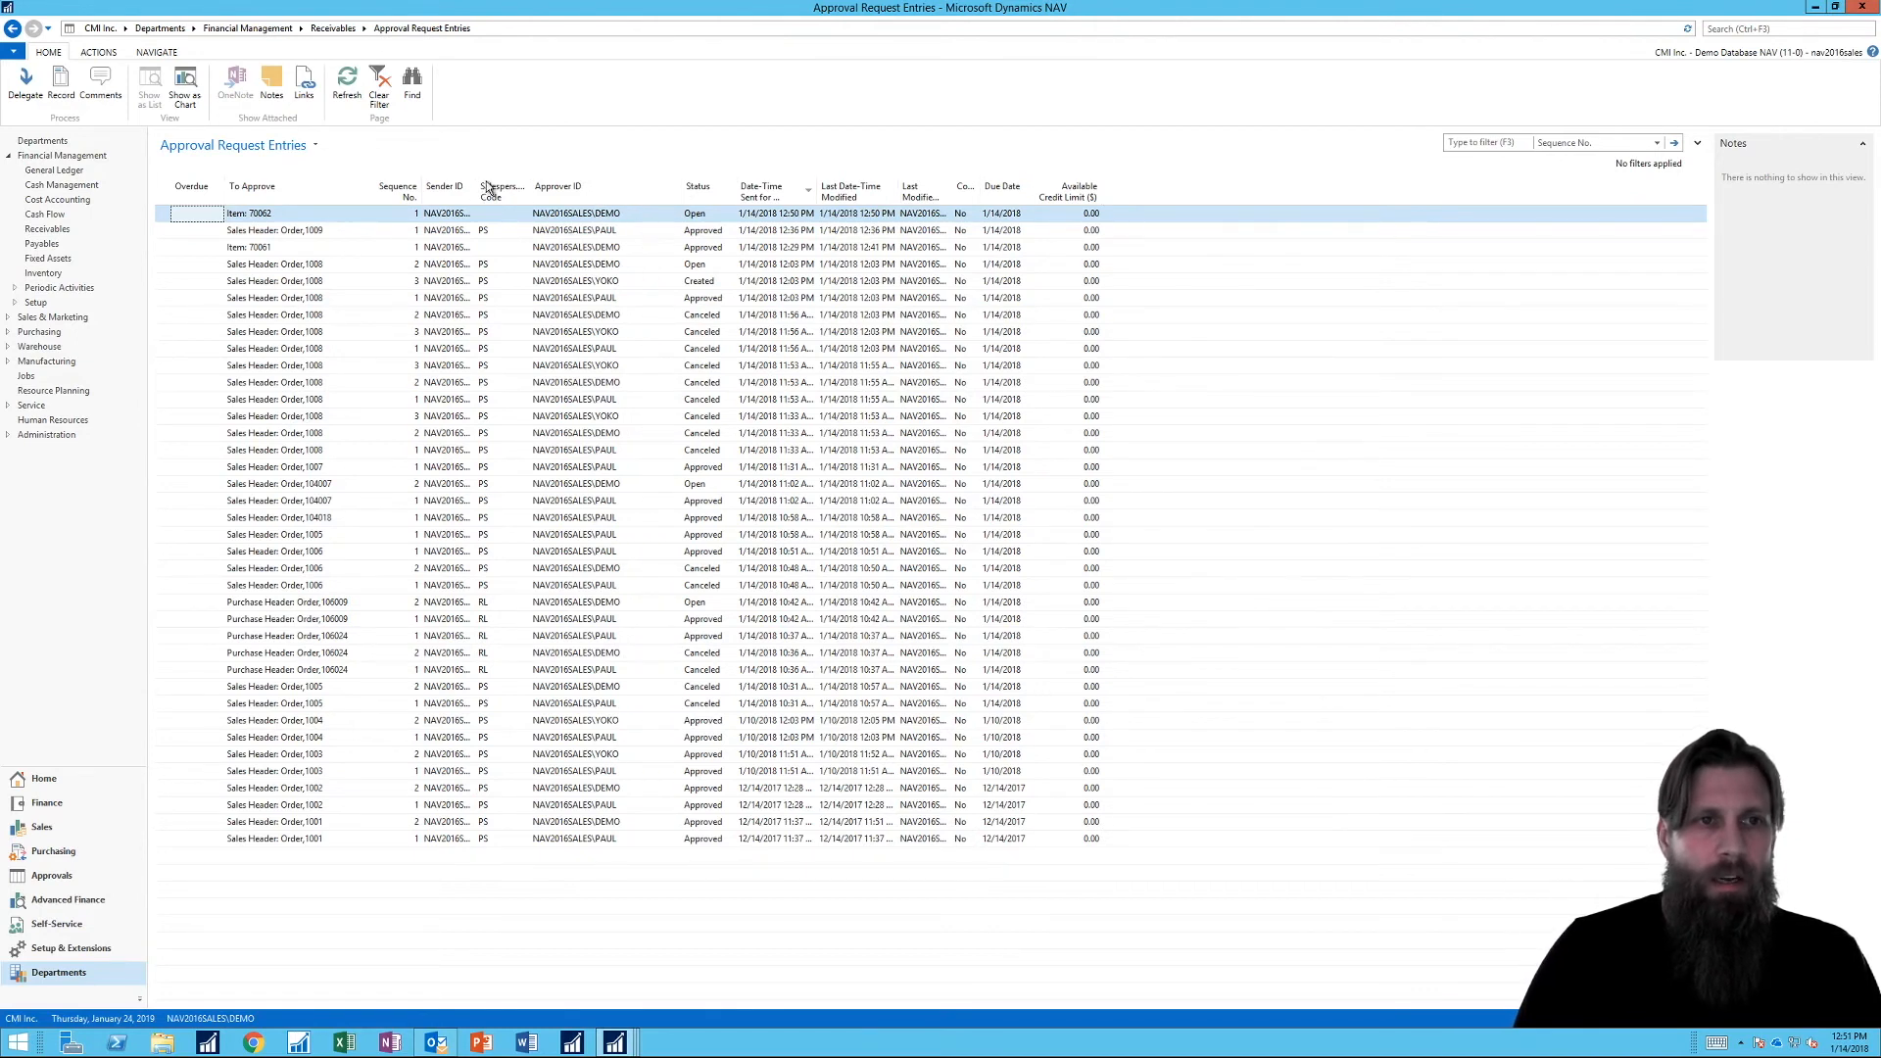
{"action": "left_click_drag", "start_coordinate": [530, 184], "coordinate": [644, 185]}
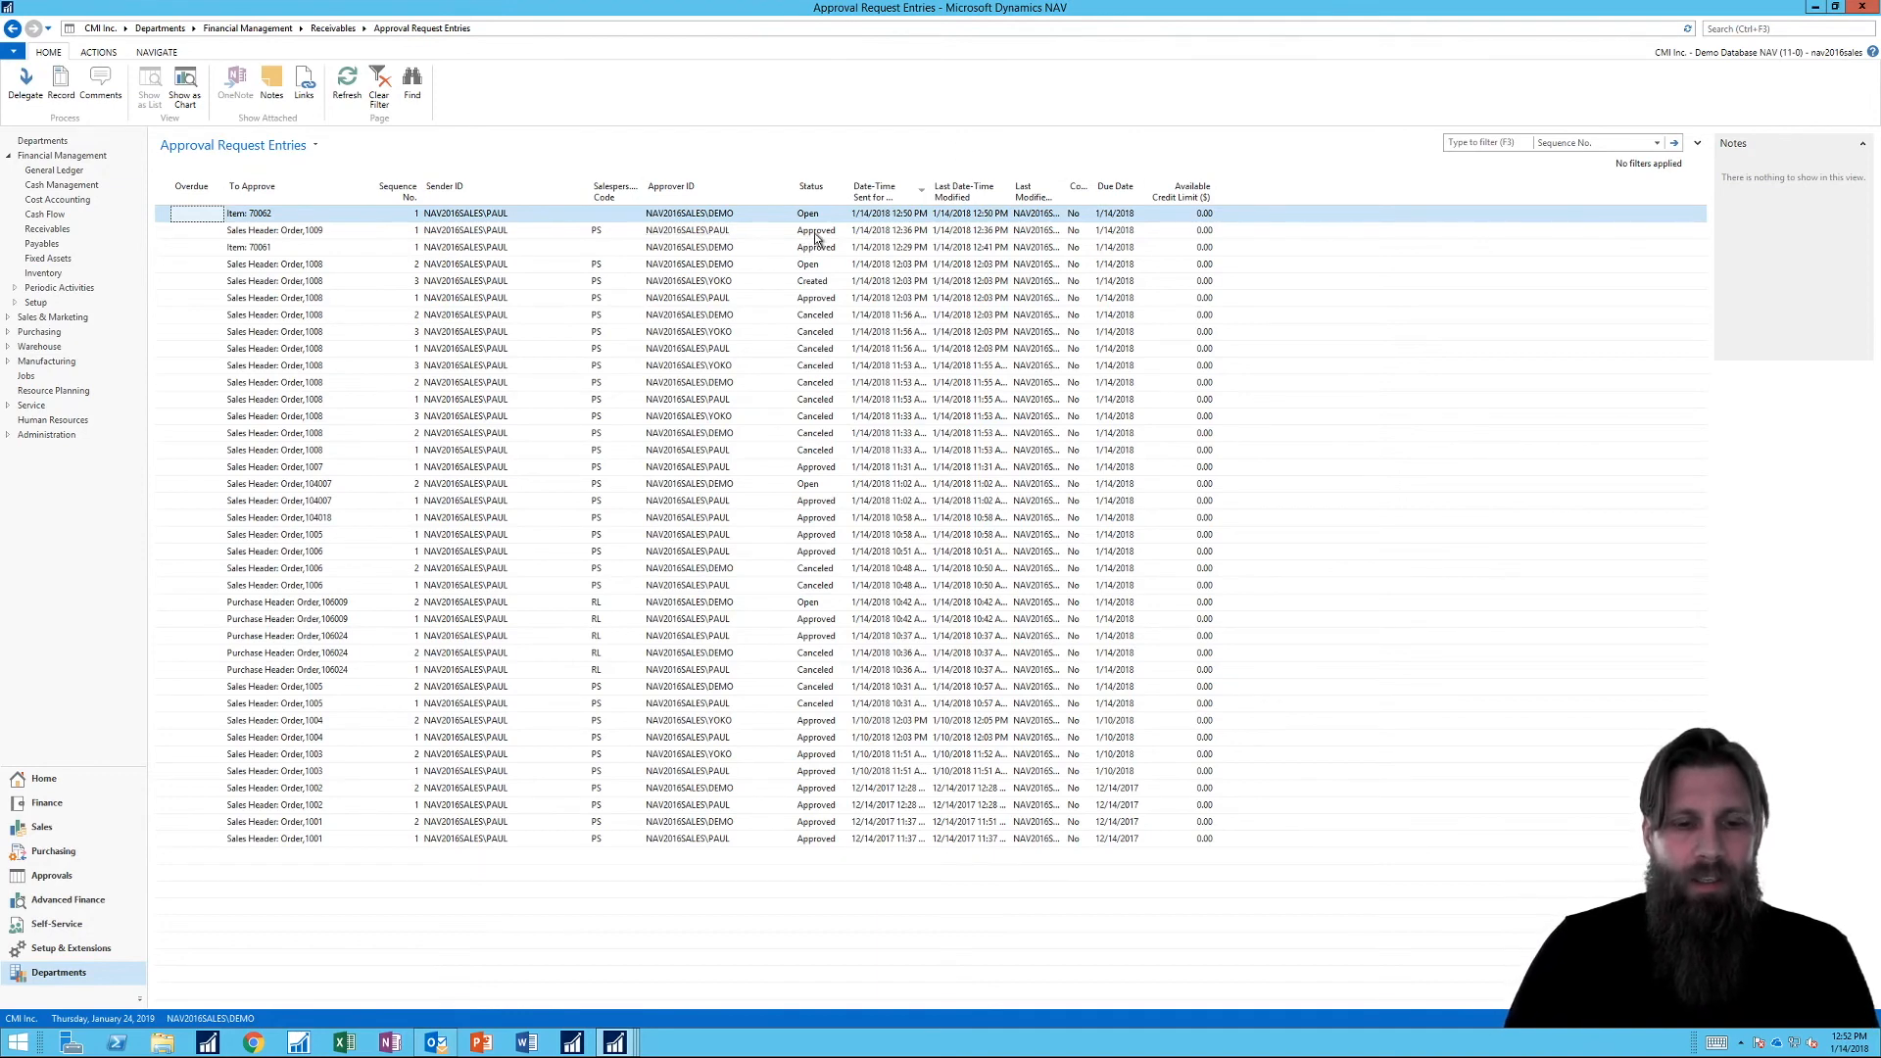
Step: Switch to Outlook and read the newest Notification overview email about the item approval
{"action": "mouse_move", "coordinate": [435, 1043]}
{"action": "left_click", "coordinate": [433, 965]}
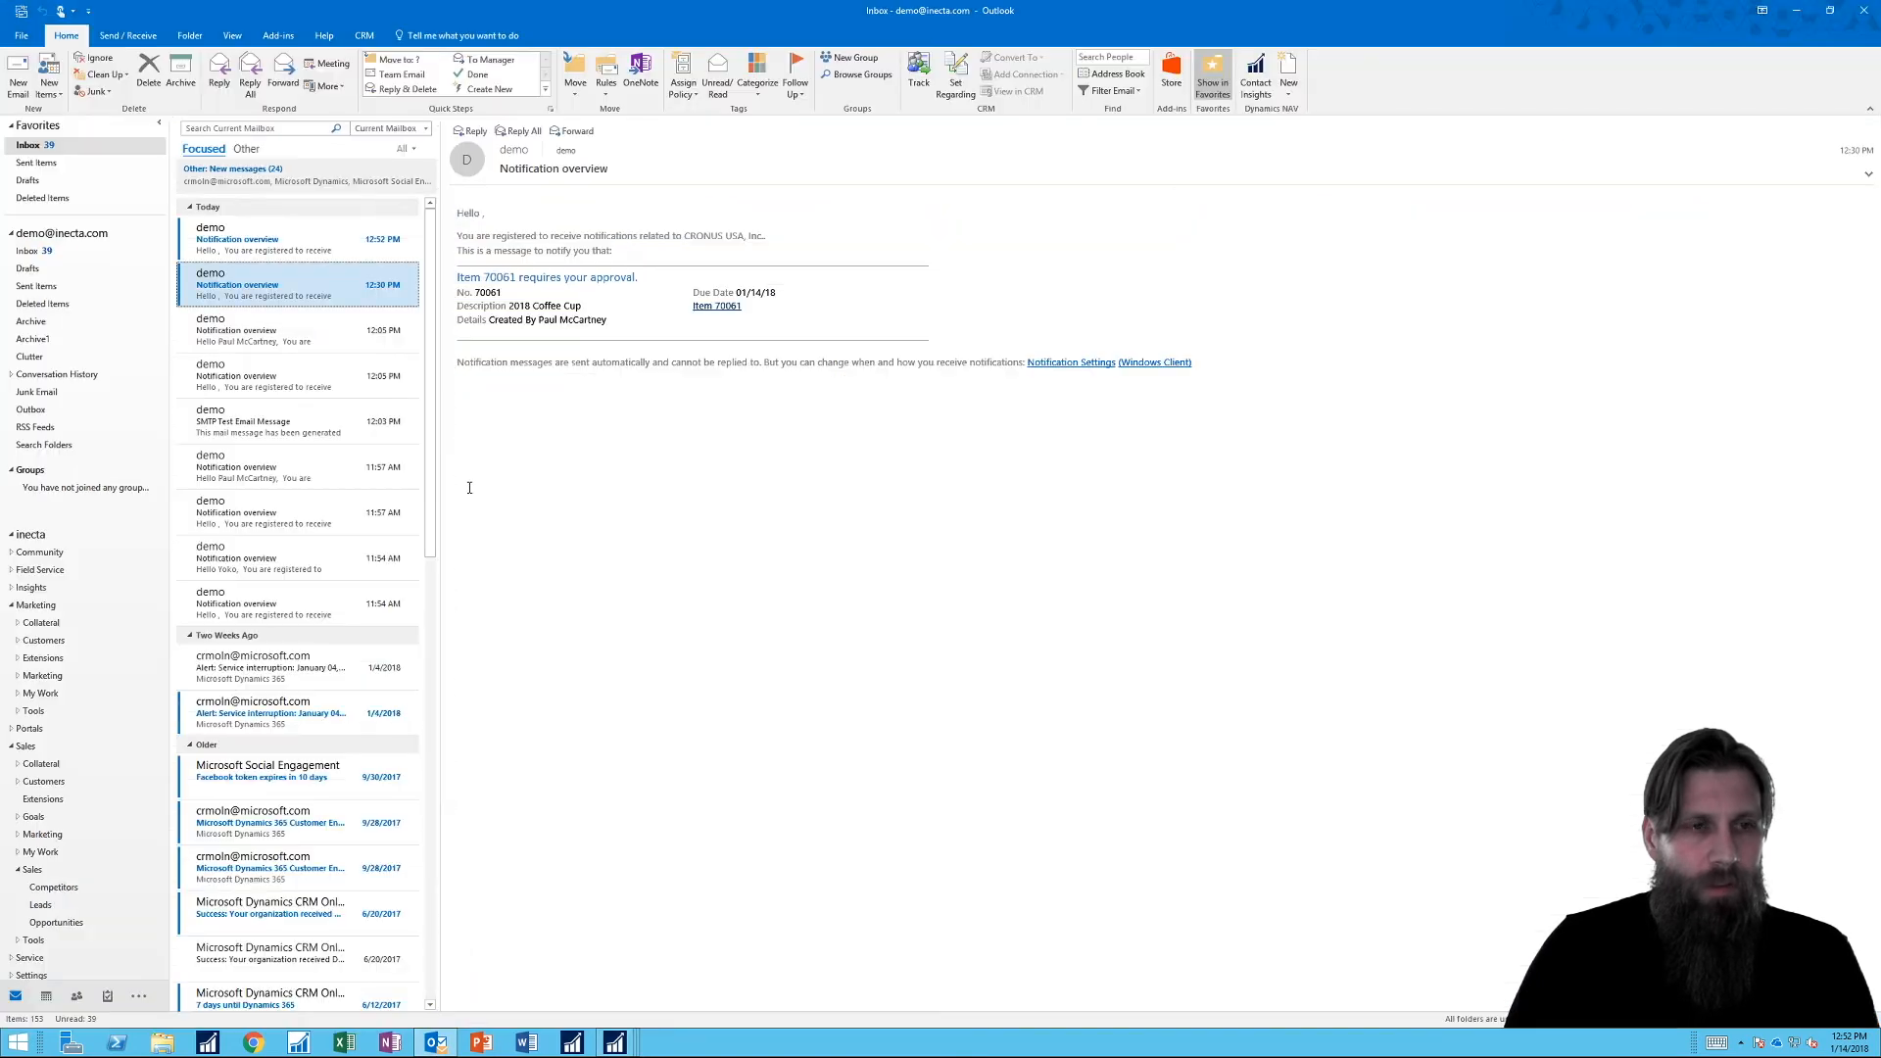
{"action": "left_click", "coordinate": [311, 242]}
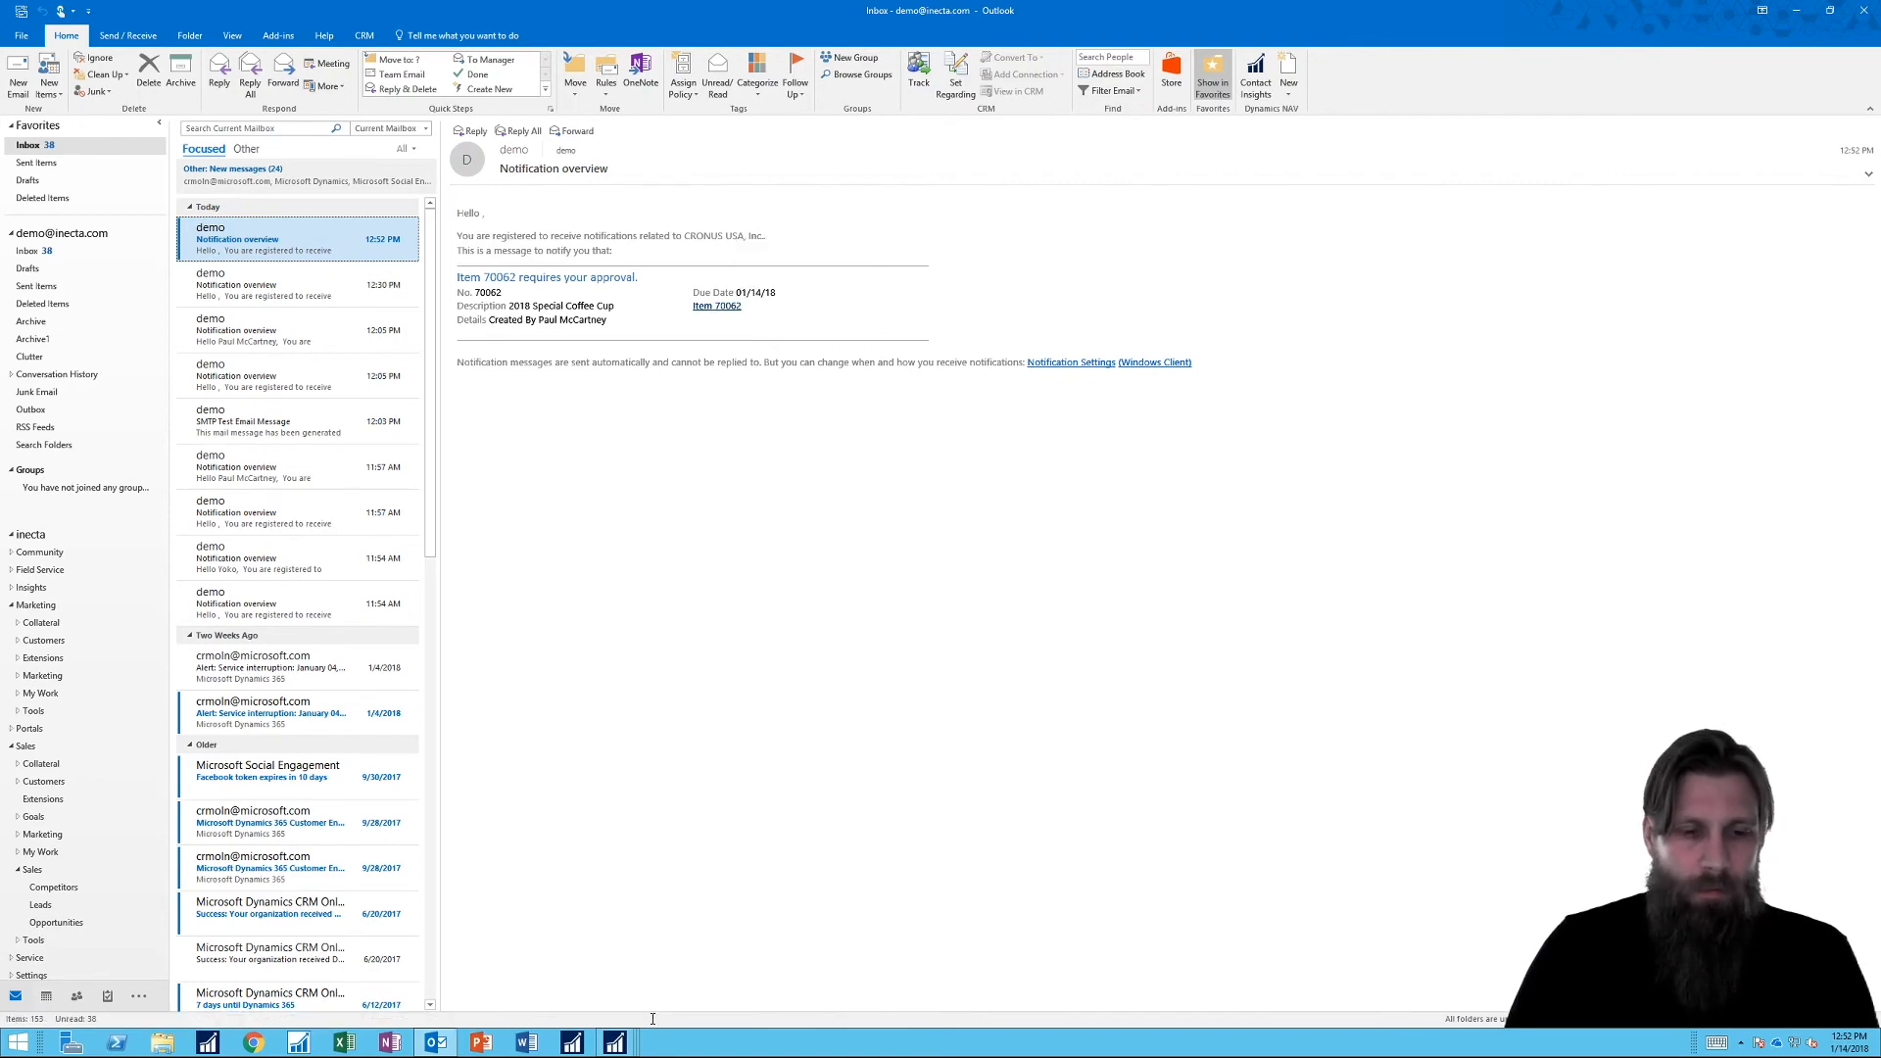
Step: Switch back to the Approval Request Entries in Dynamics NAV, open the record of the newest item request, and approve the 2018 Special Coffee Cup
{"action": "left_click", "coordinate": [616, 1043]}
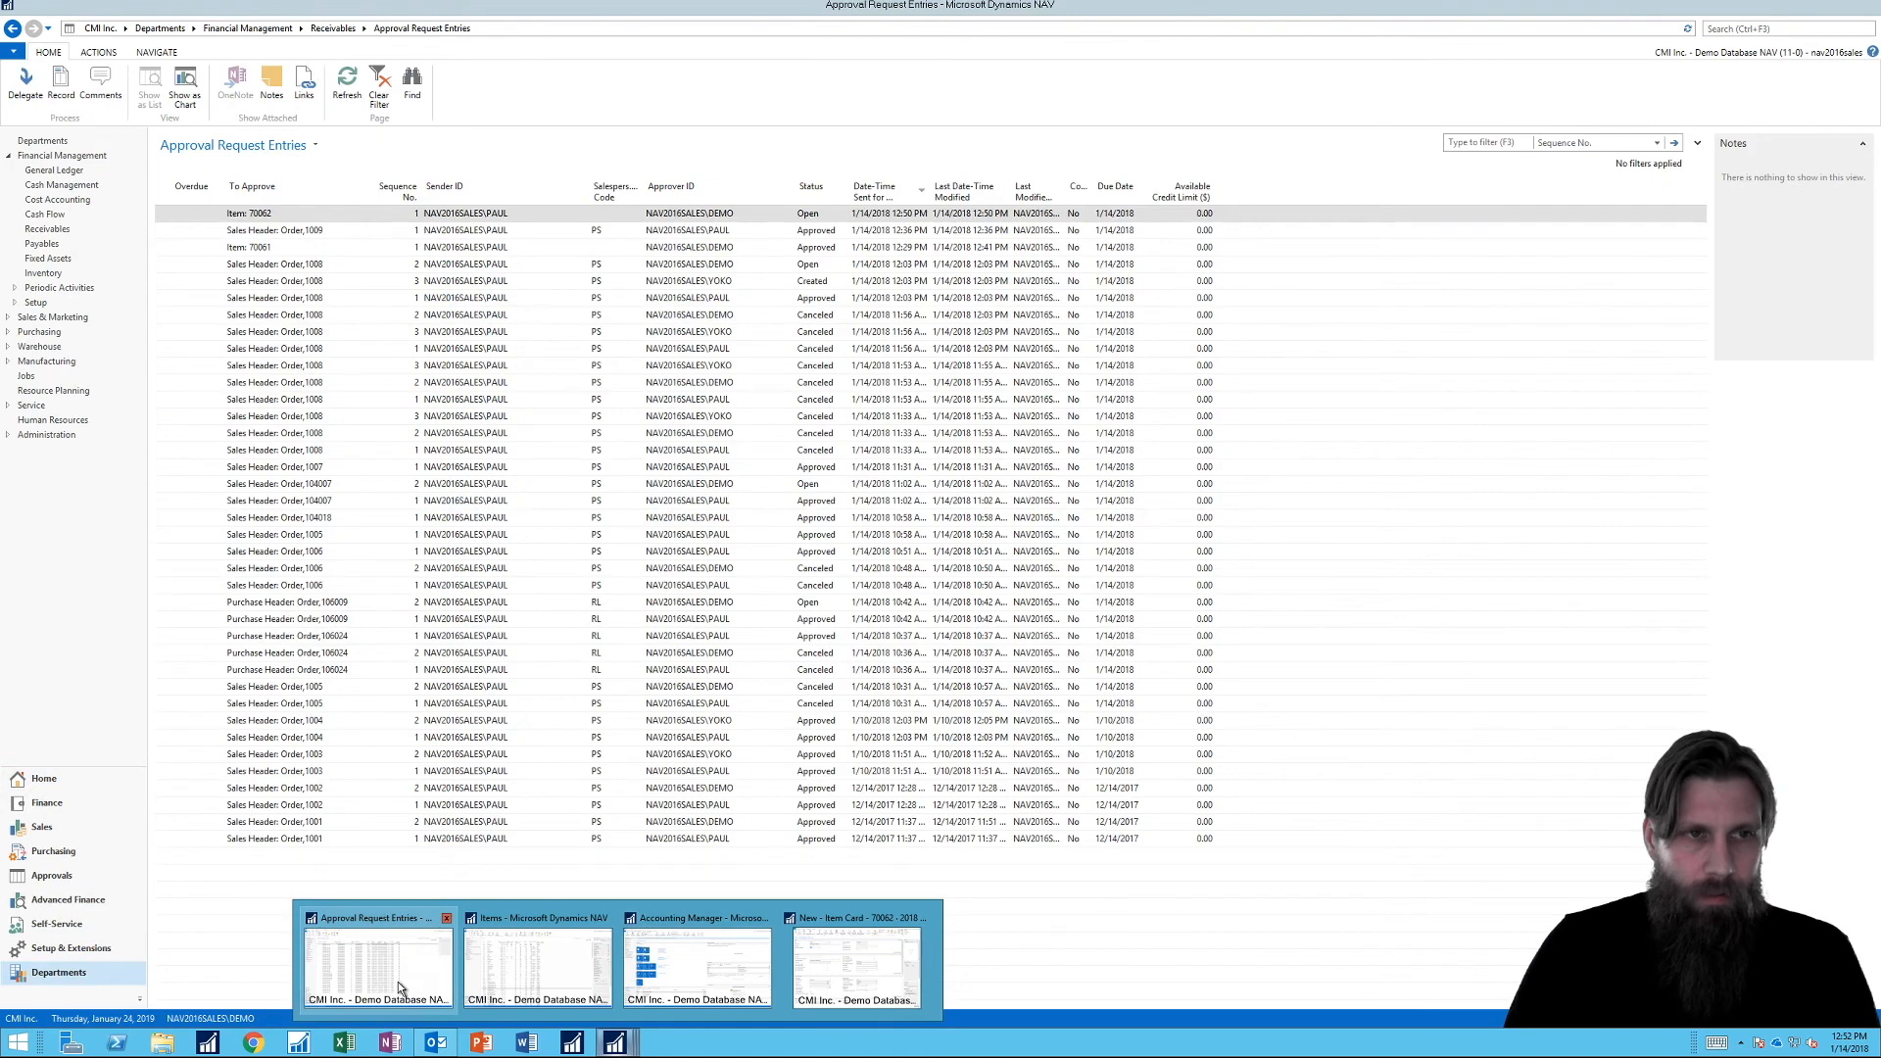
{"action": "left_click", "coordinate": [397, 982]}
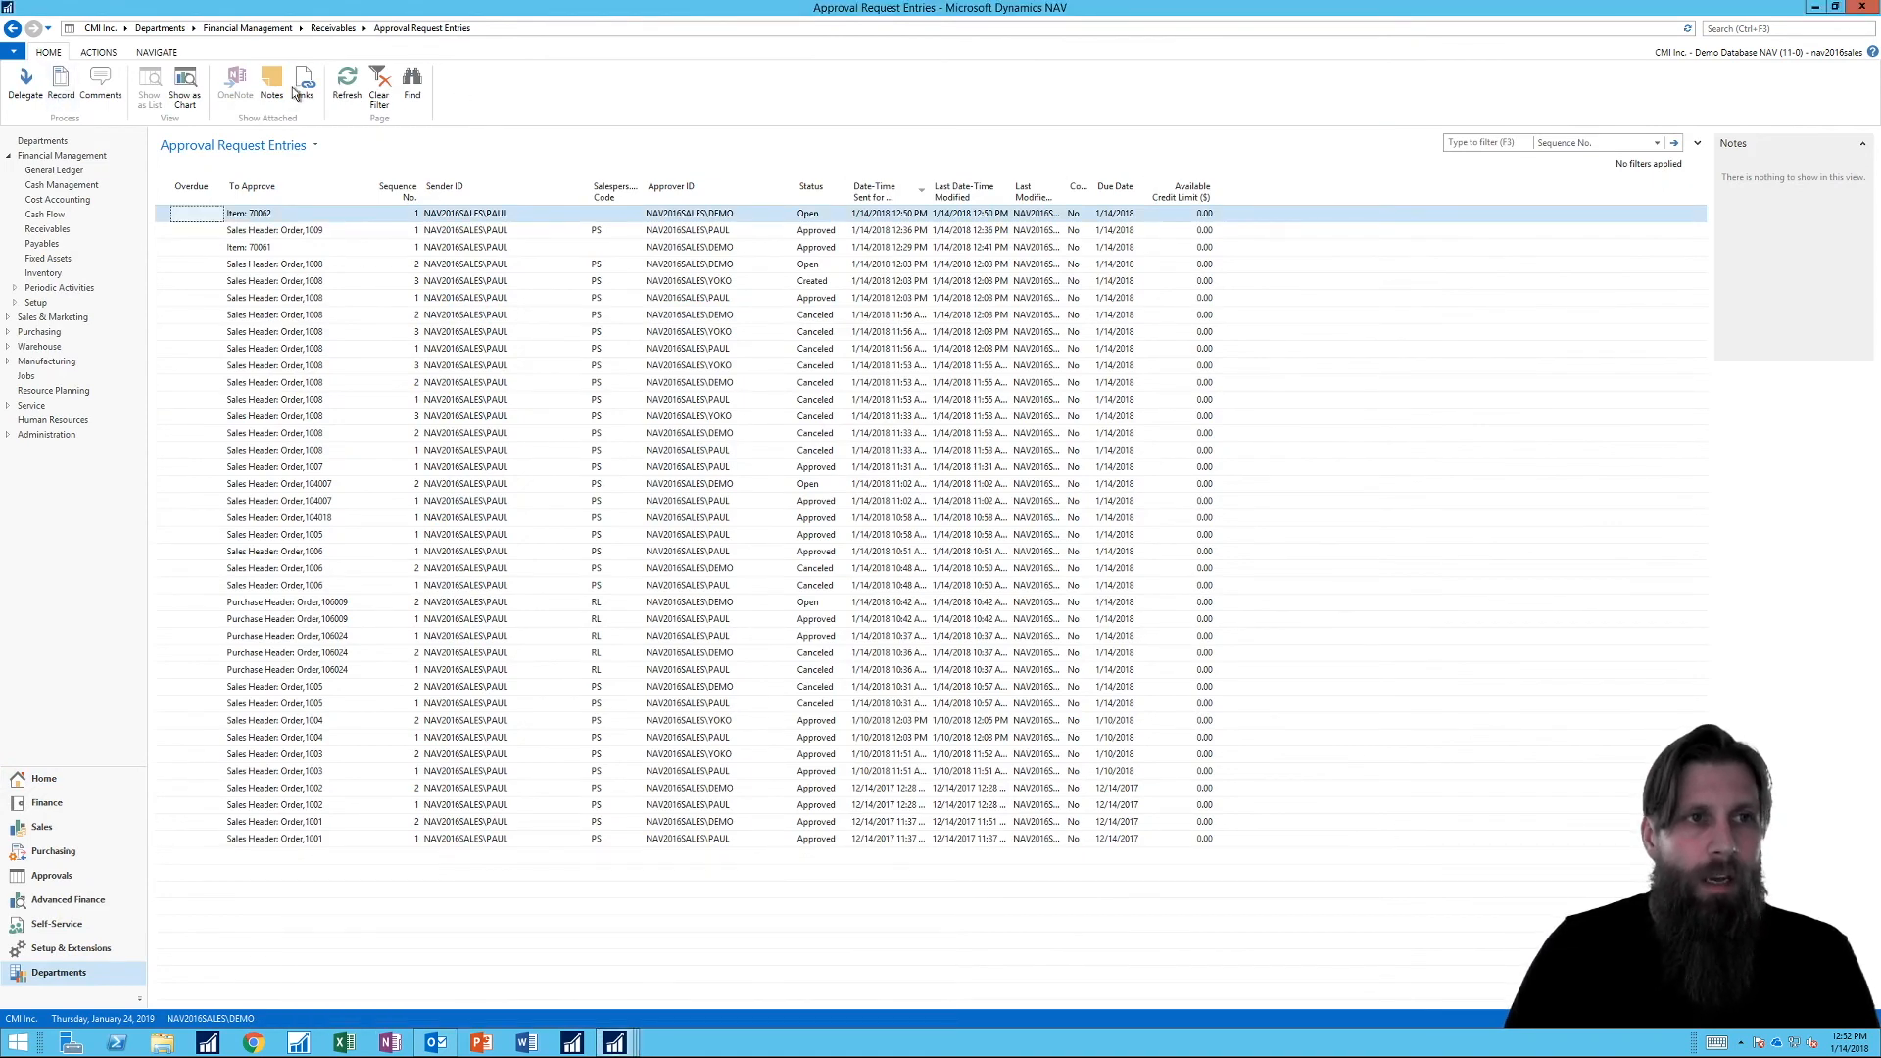
{"action": "left_click", "coordinate": [98, 52]}
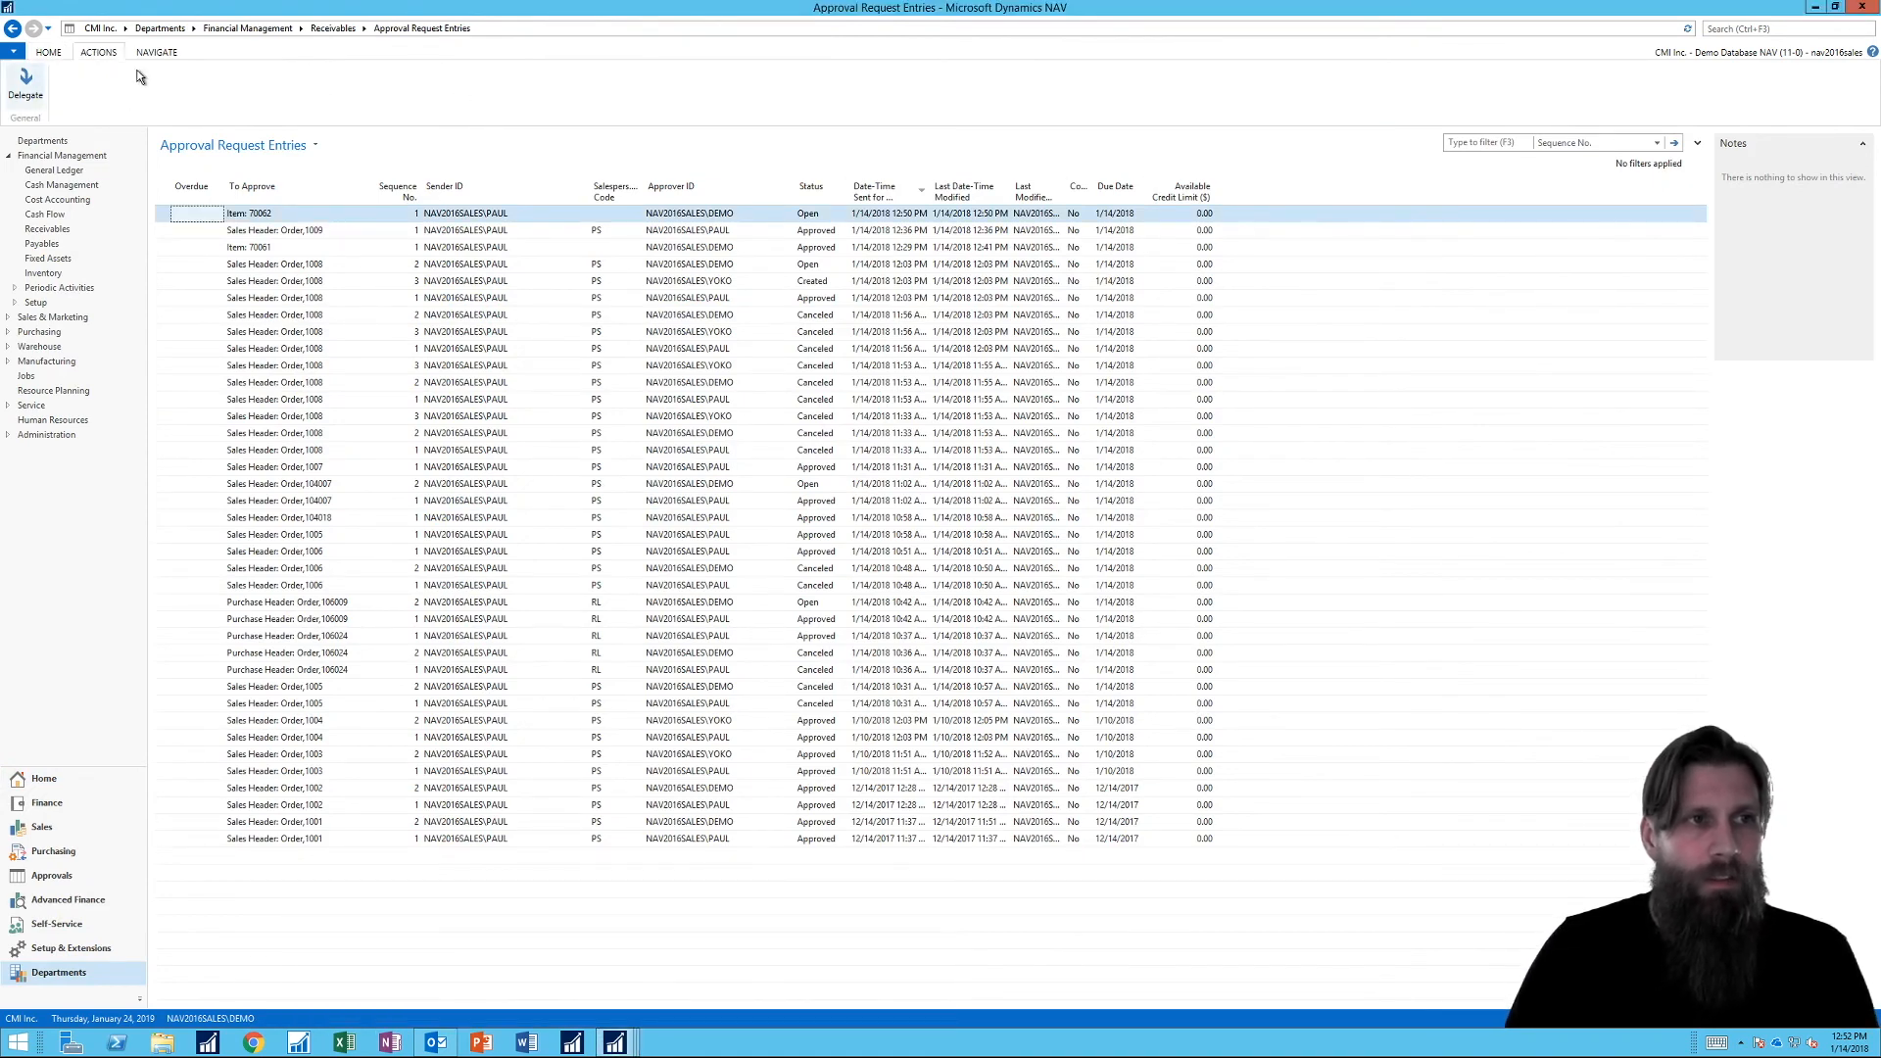
{"action": "left_click", "coordinate": [156, 54]}
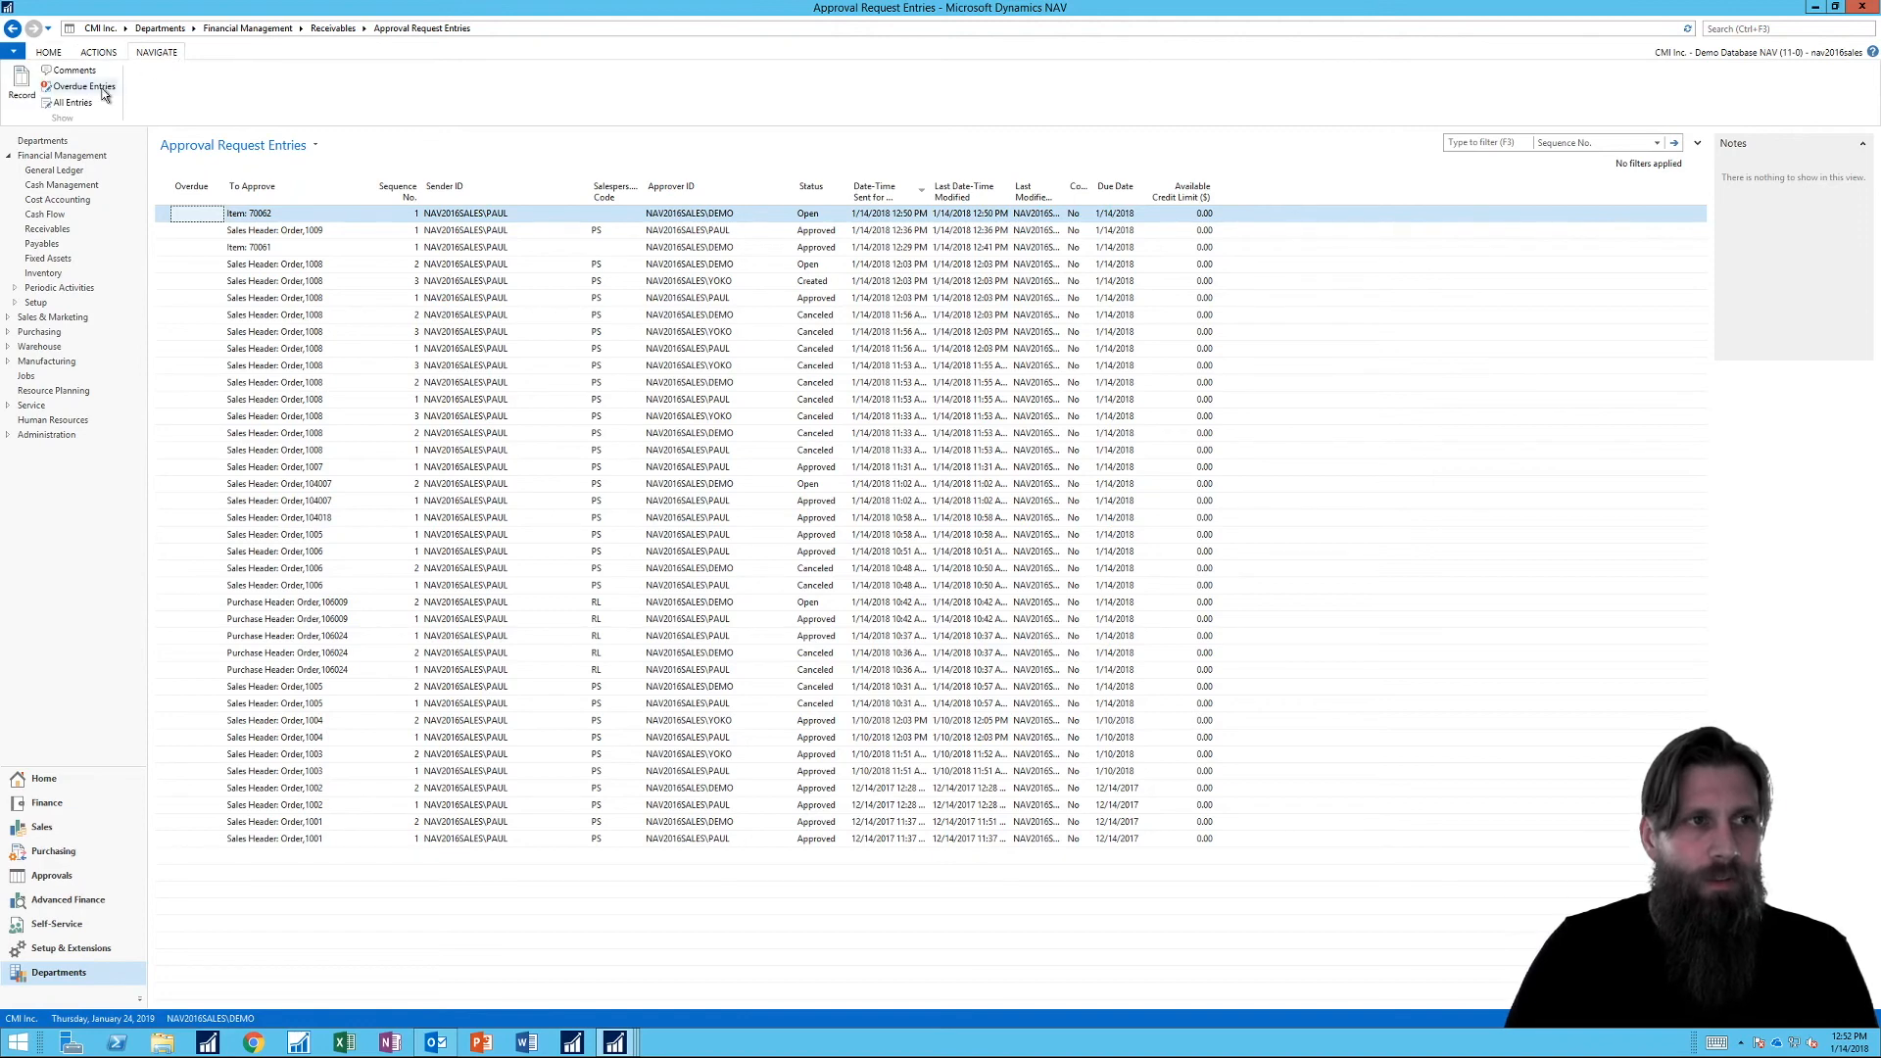
{"action": "left_click", "coordinate": [49, 53]}
{"action": "left_click", "coordinate": [61, 83]}
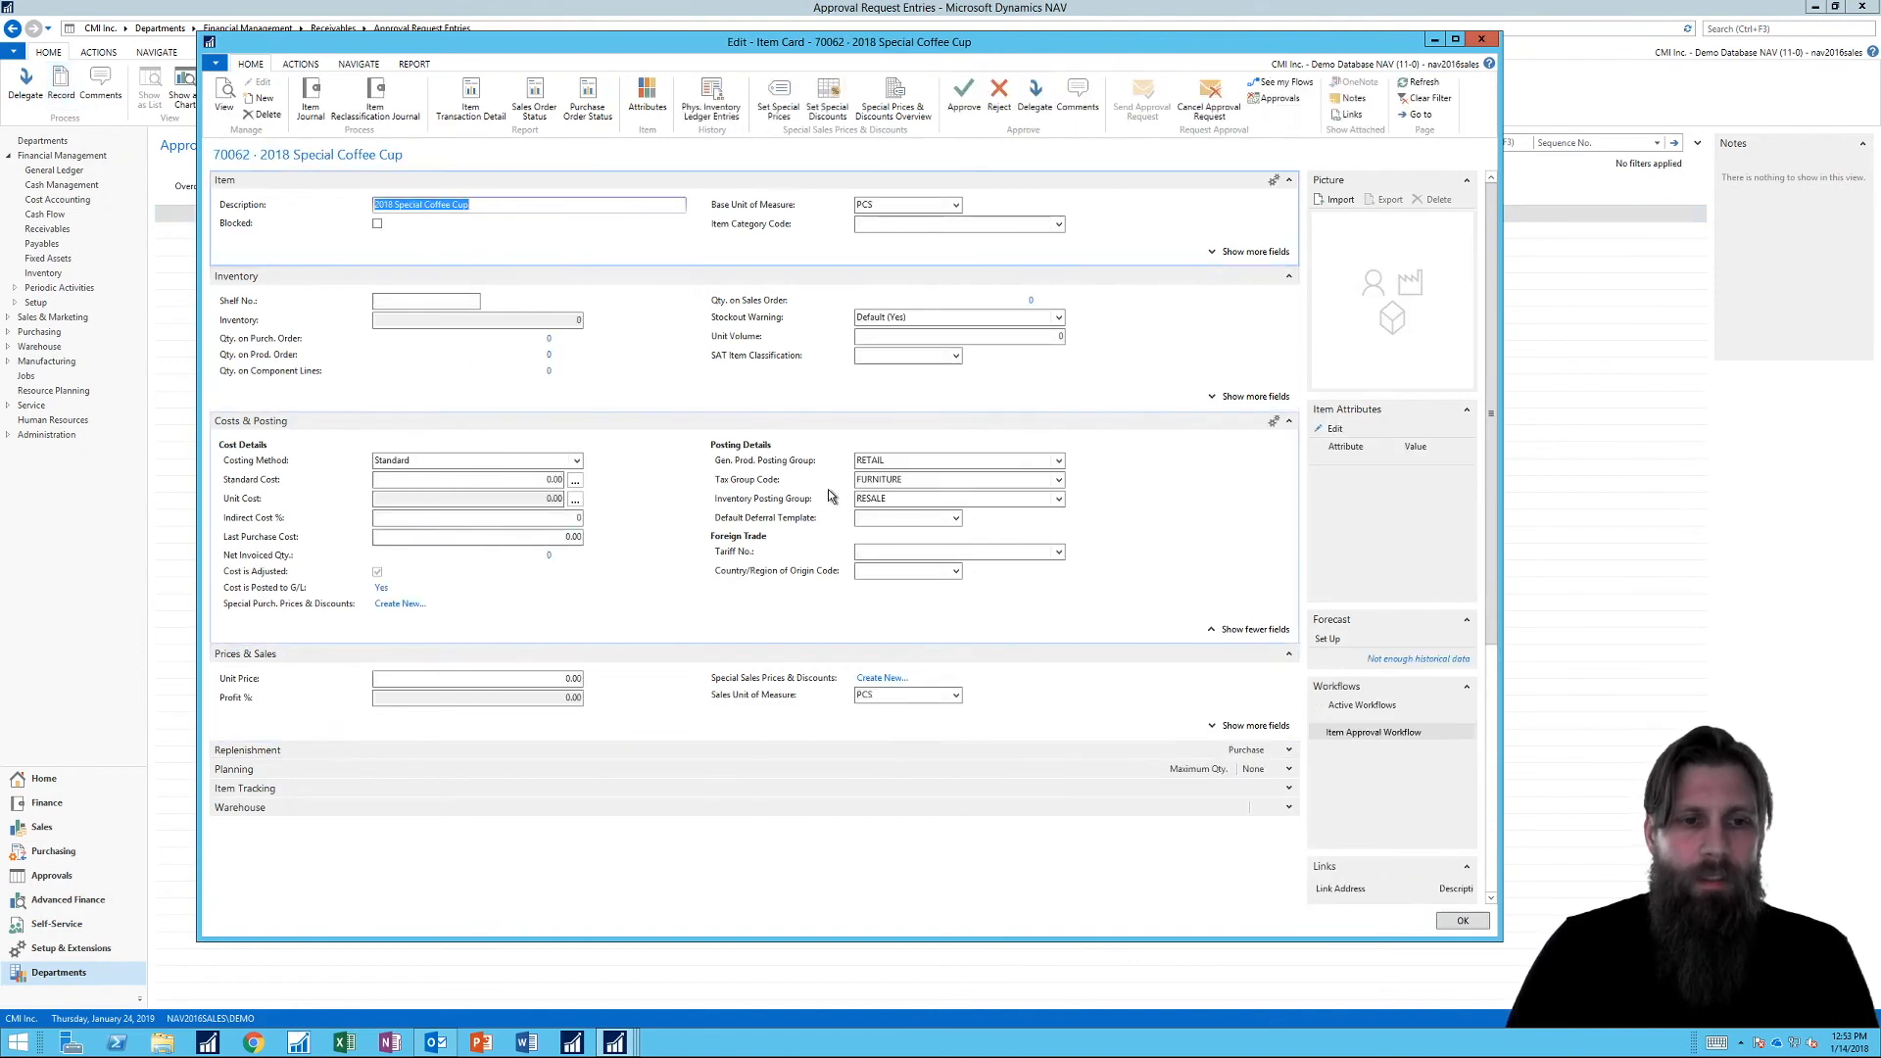
{"action": "left_click", "coordinate": [965, 95]}
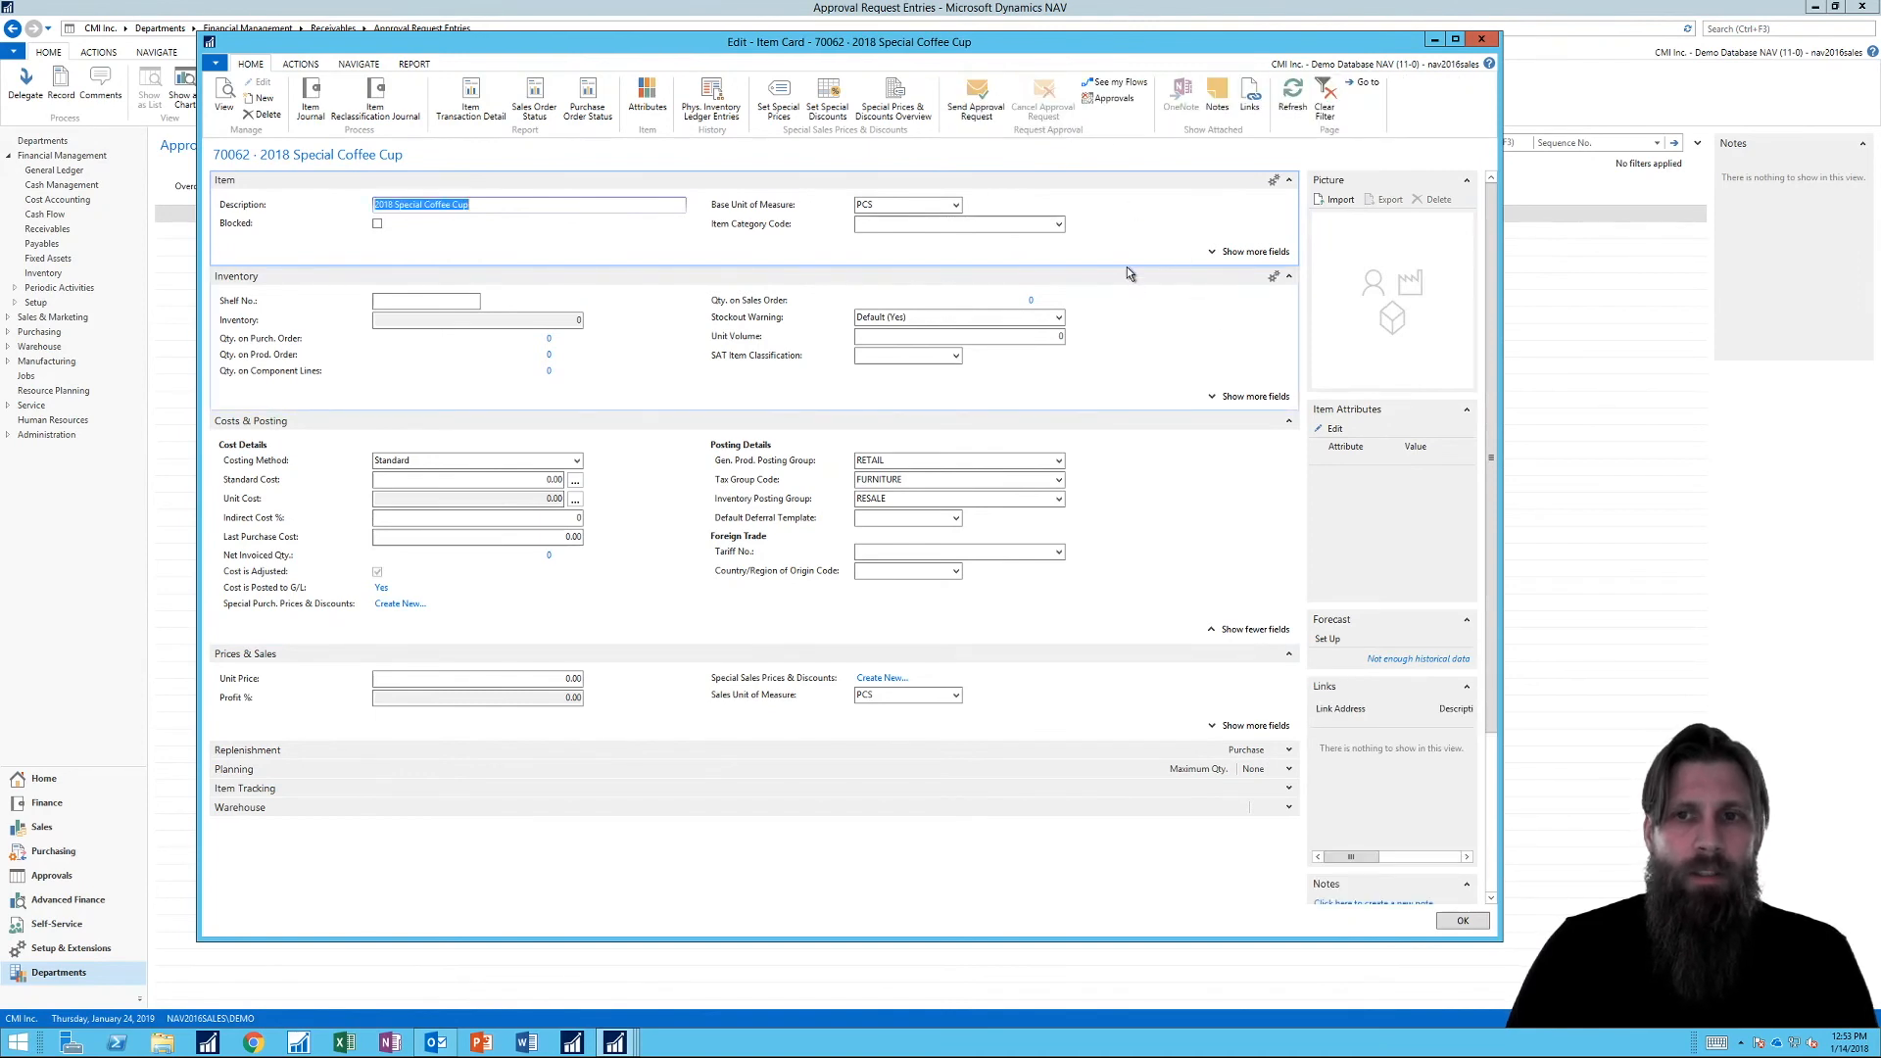